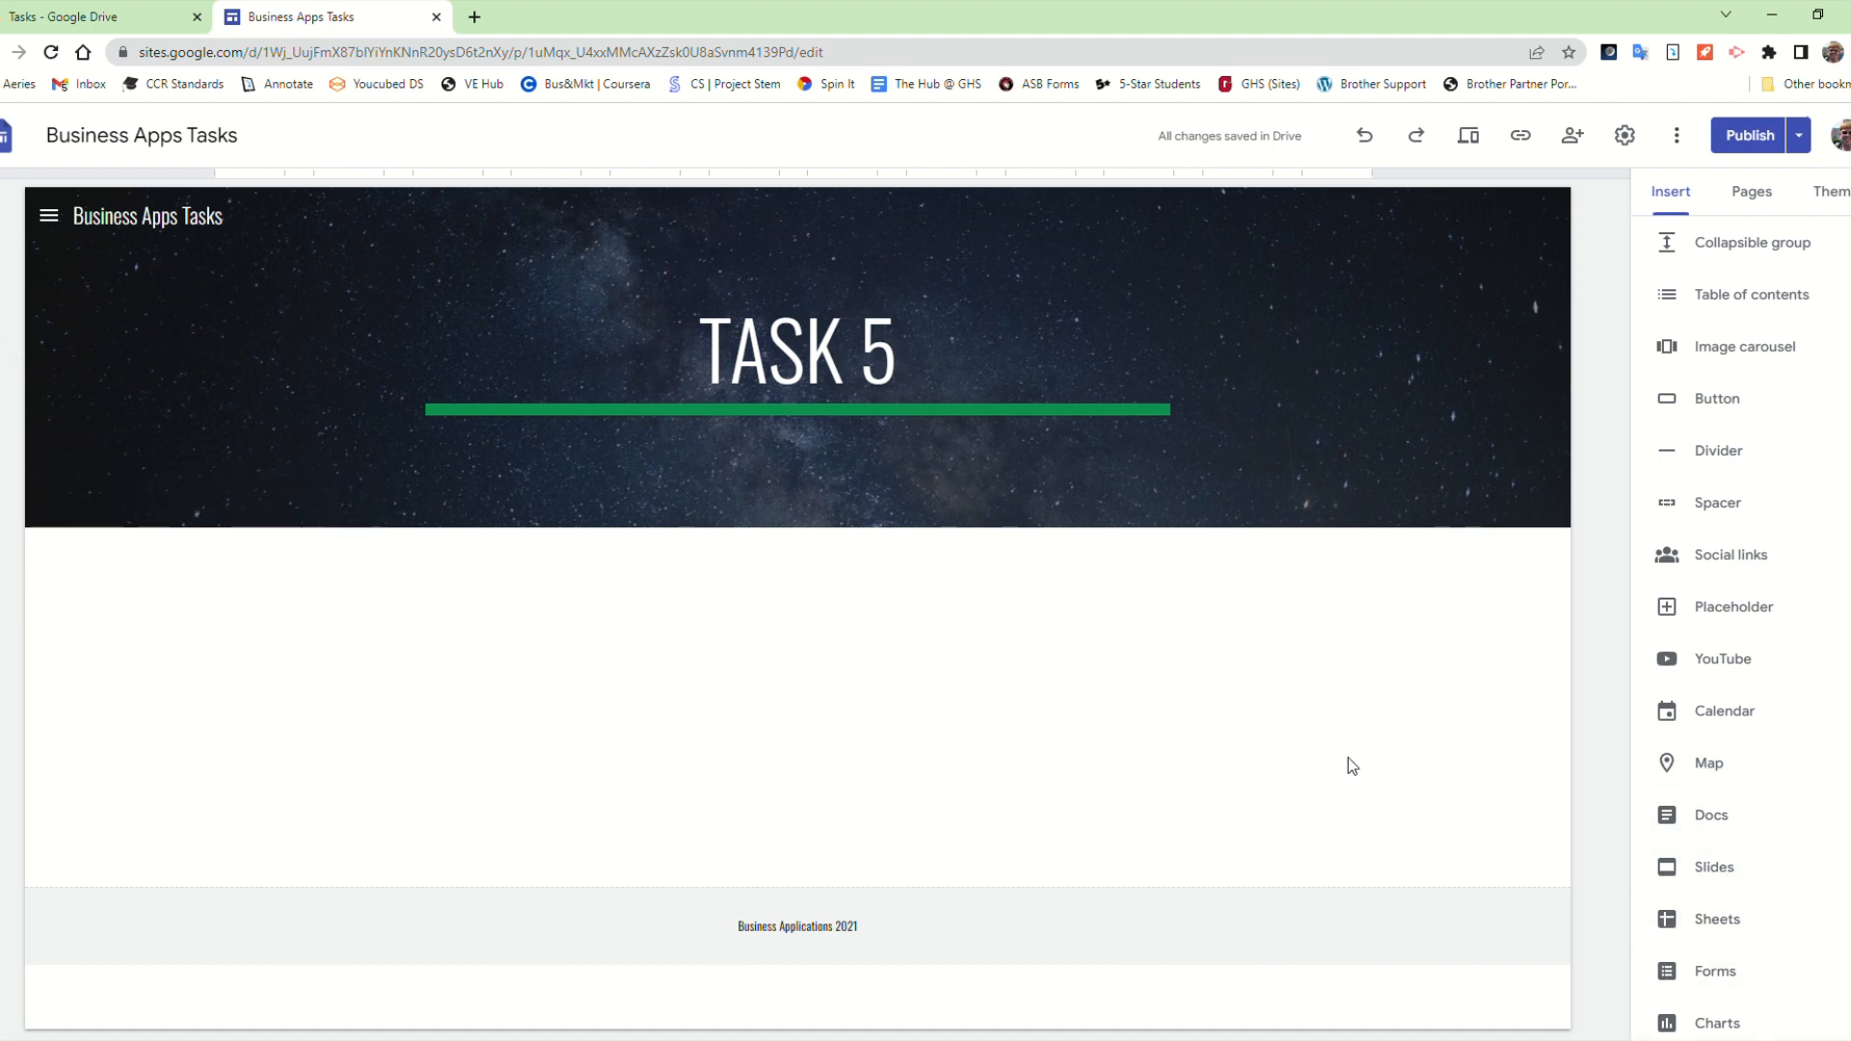
Step: Add a collapsible group to the Task 5 page and enter "BUSINESS" as its heading
left_click(1747, 267)
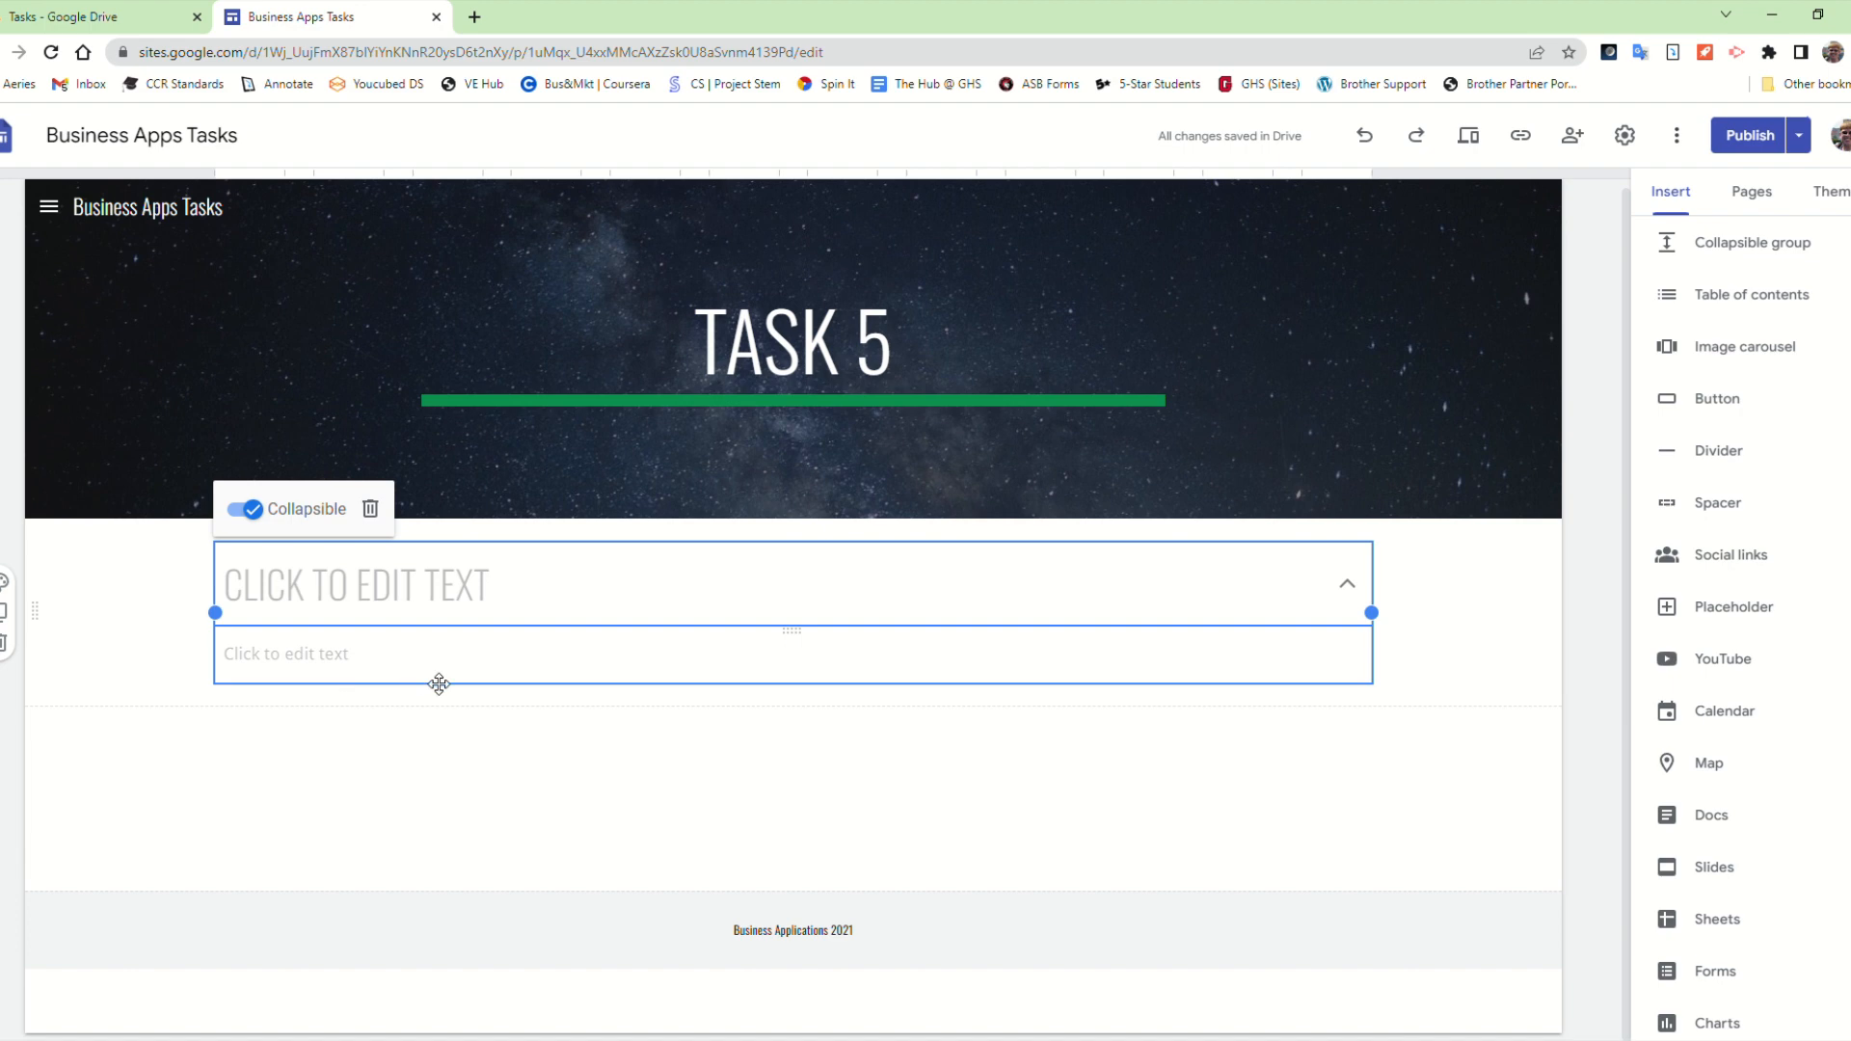
left_click(274, 591)
type("BUSINESS")
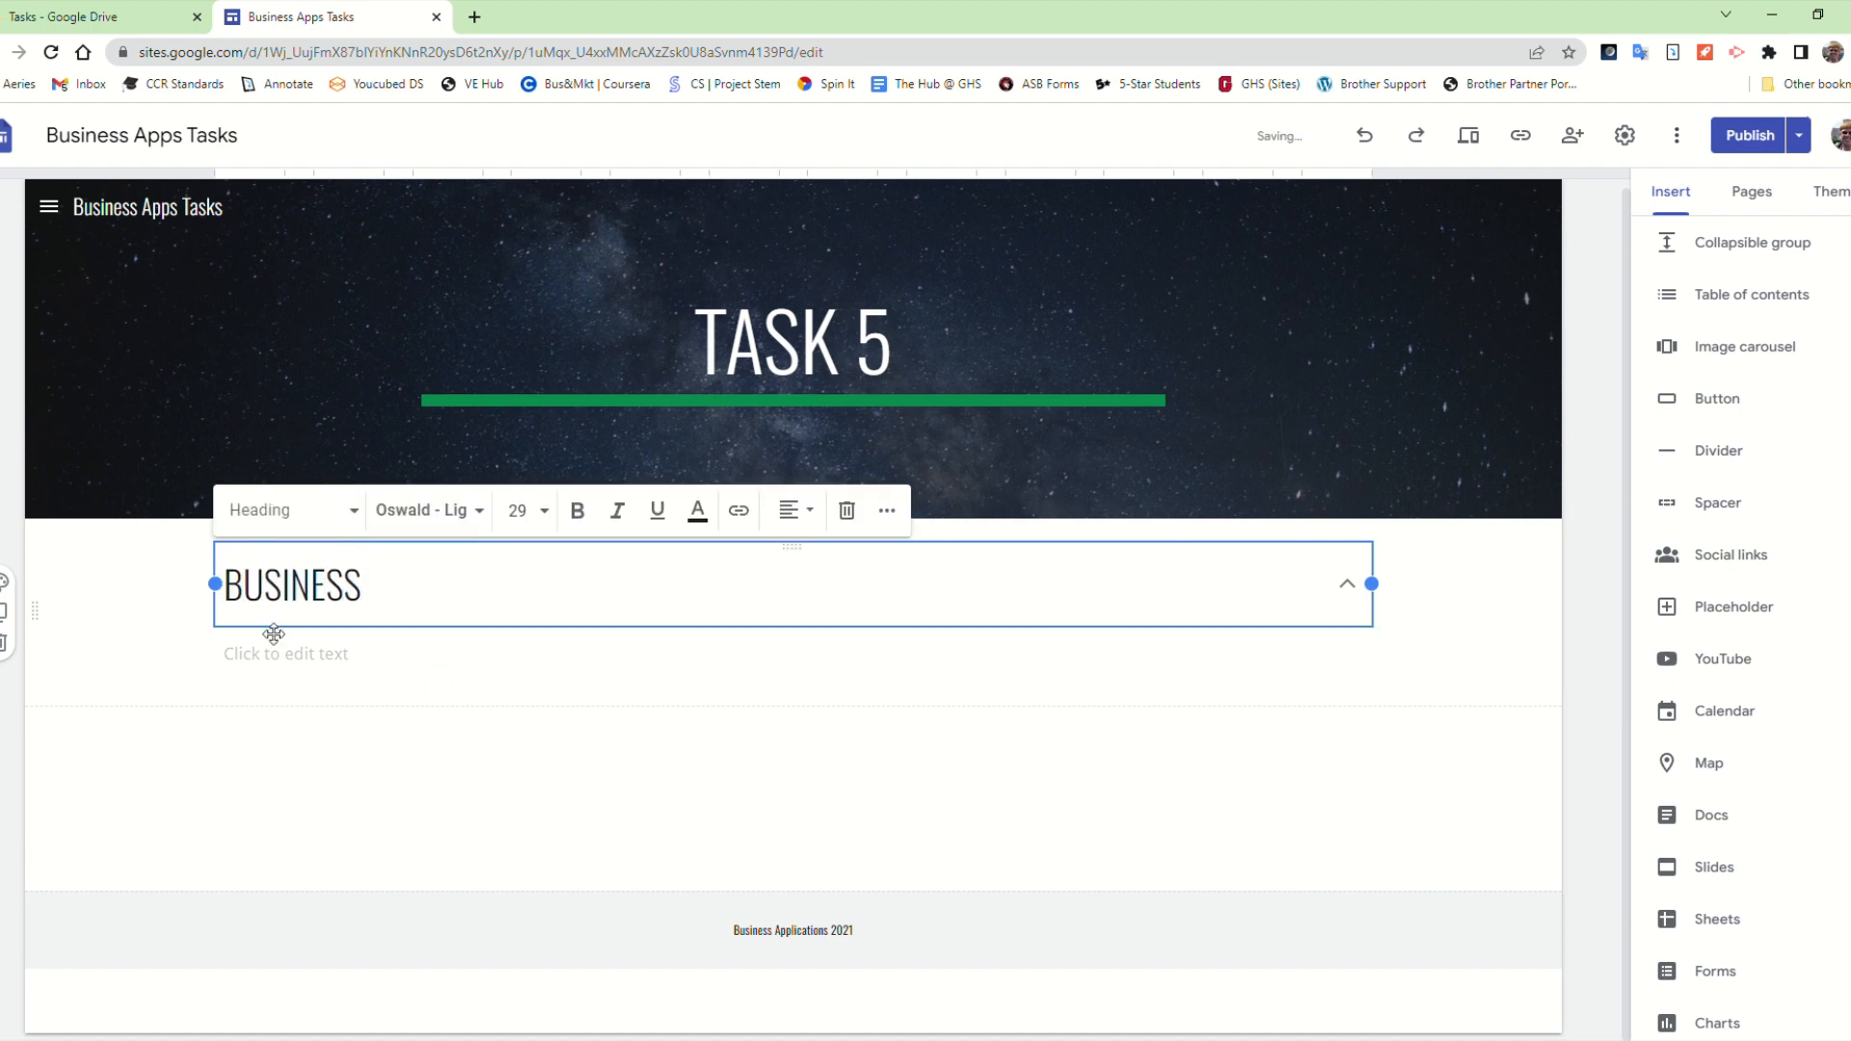
Step: Fill the group's body with the lines "Business Applications", "Business & Marketing" and "Business Management Enterprises", and expand the group to check them
left_click(270, 661)
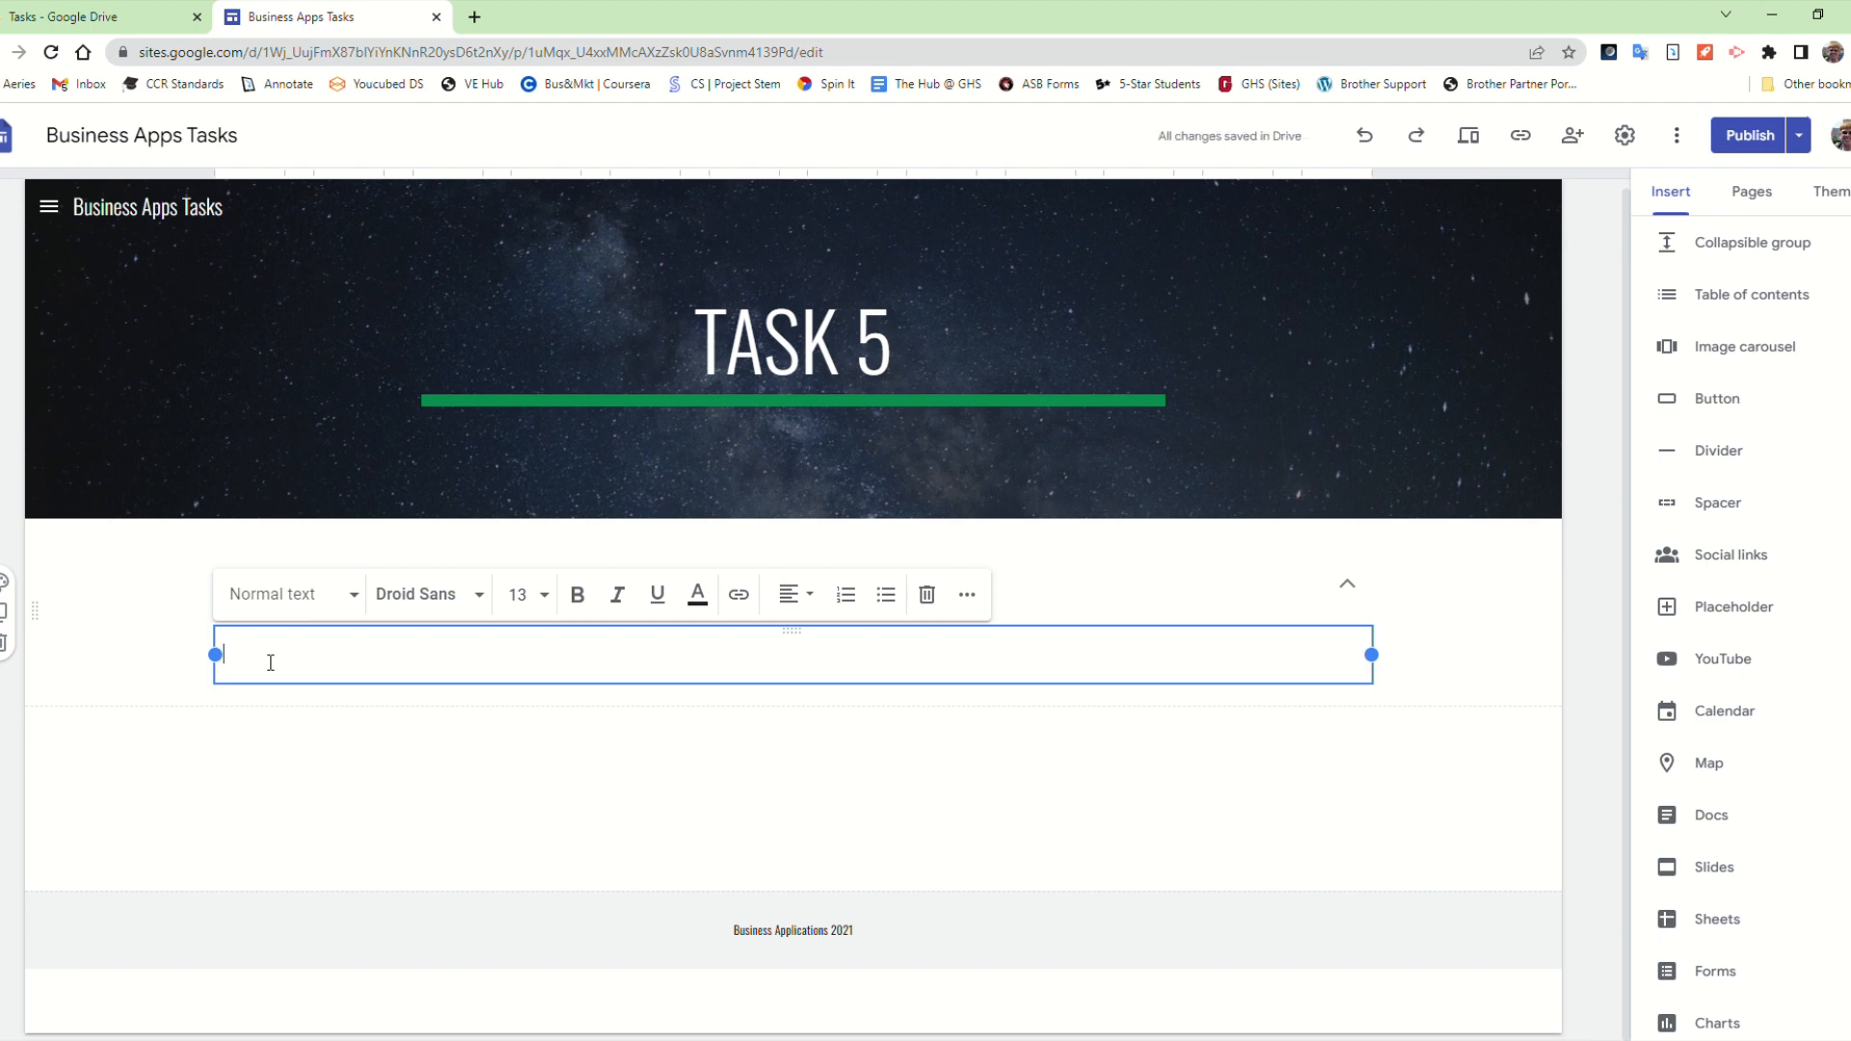
type("Business Applications")
key("Return")
type("Business & Marketing")
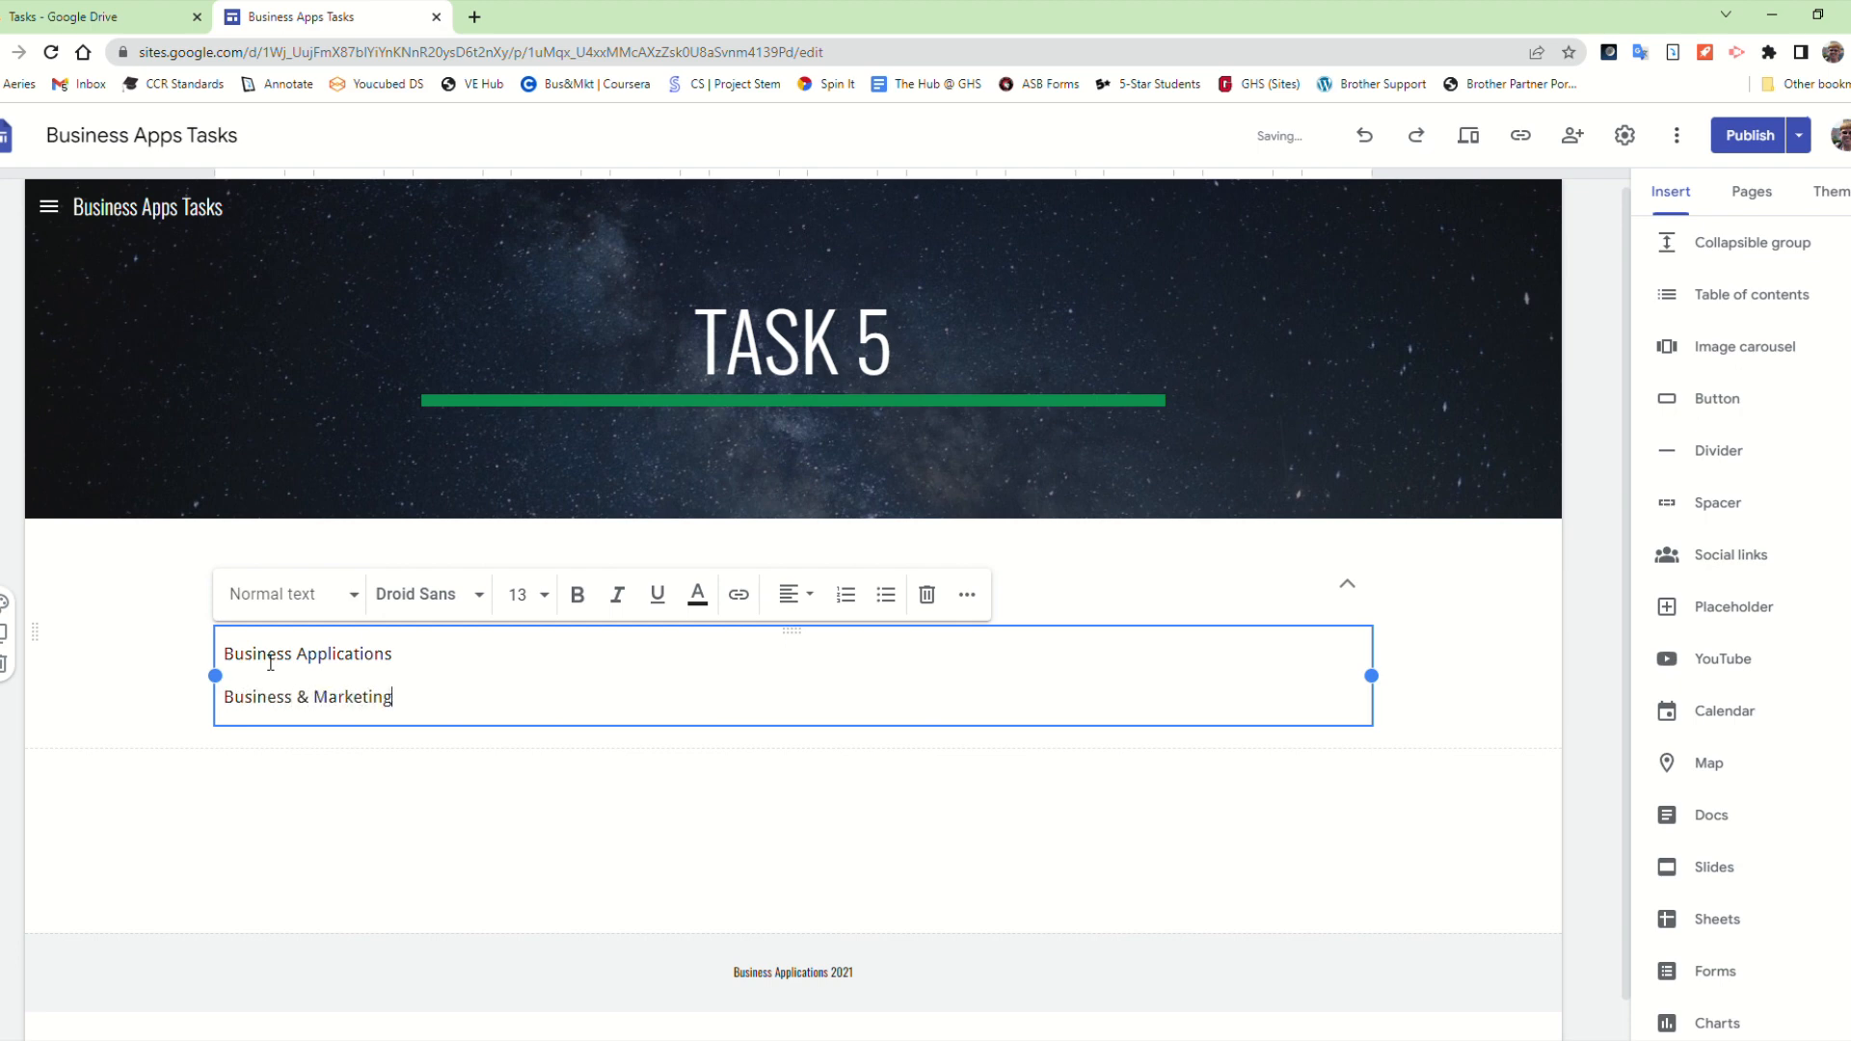
key("Return")
type("Business Man")
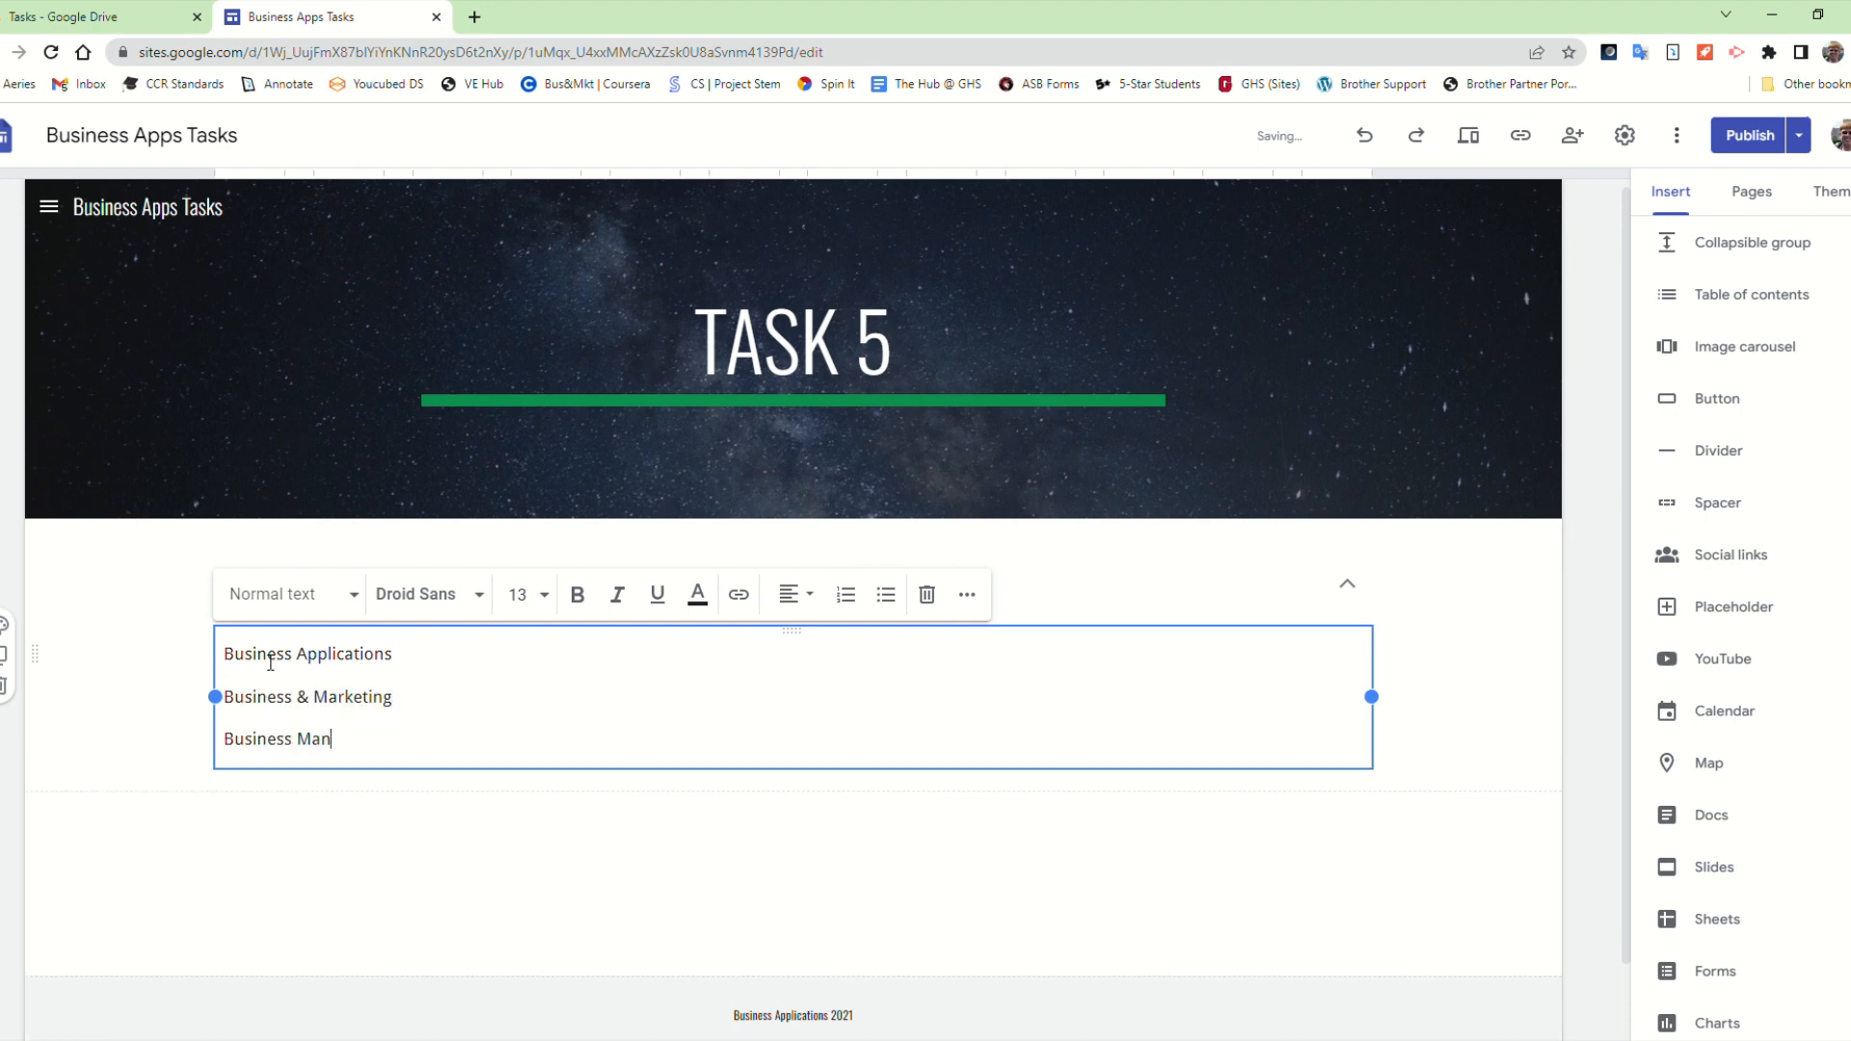
type("agement Enterprises")
left_click(1442, 640)
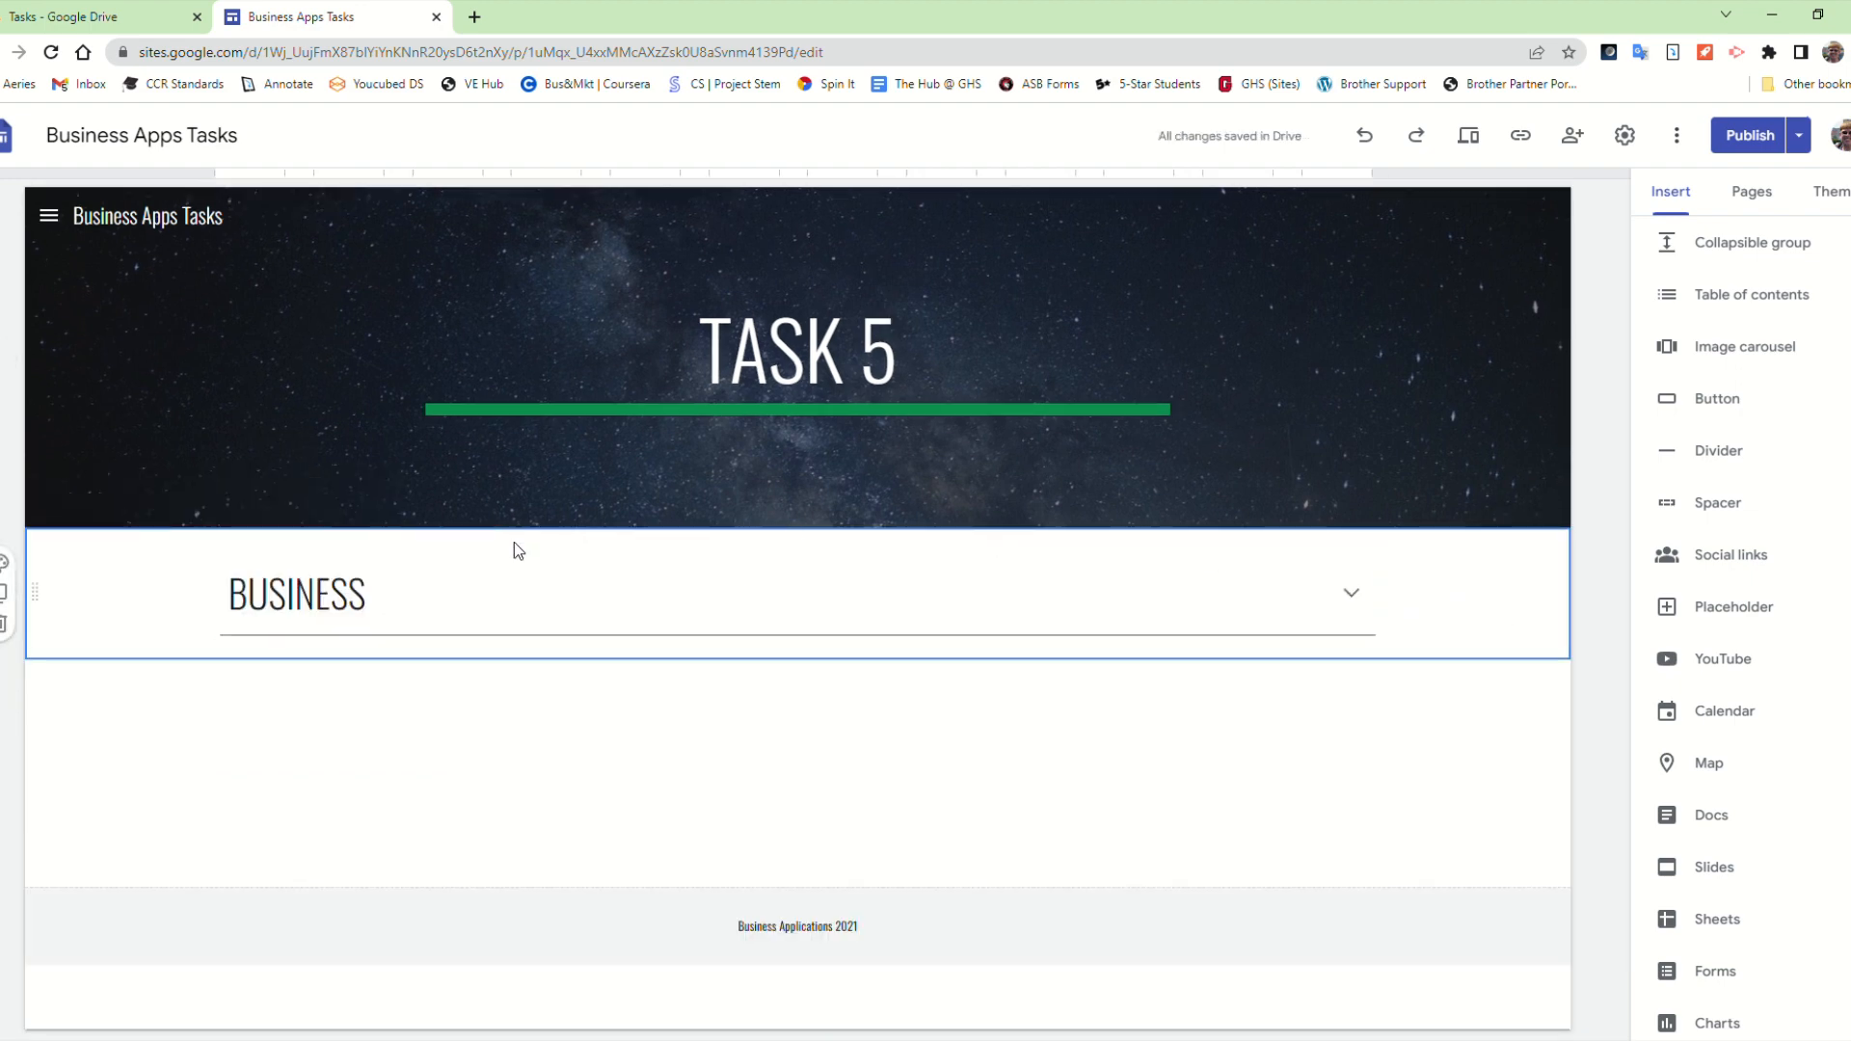
left_click(1355, 598)
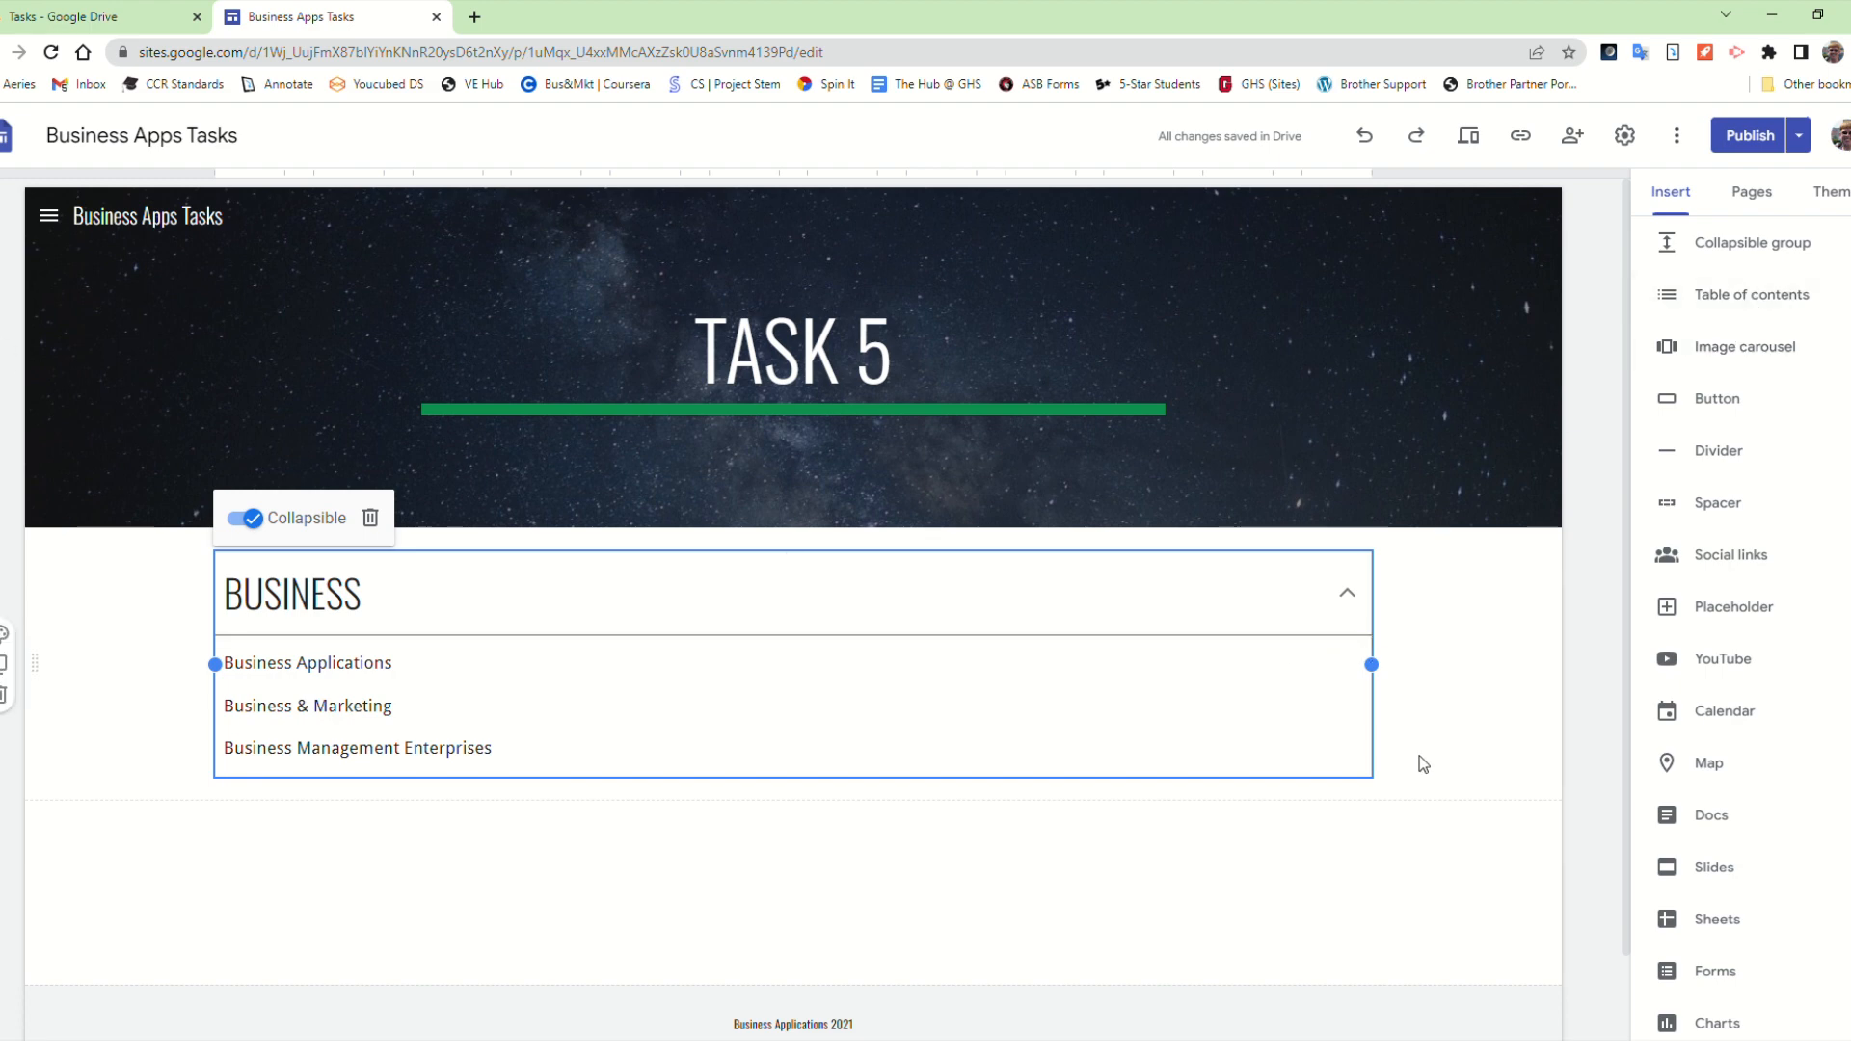
Step: Insert the content block with one image placeholder beside a title and a text line
scroll(1698, 628, "up", 5)
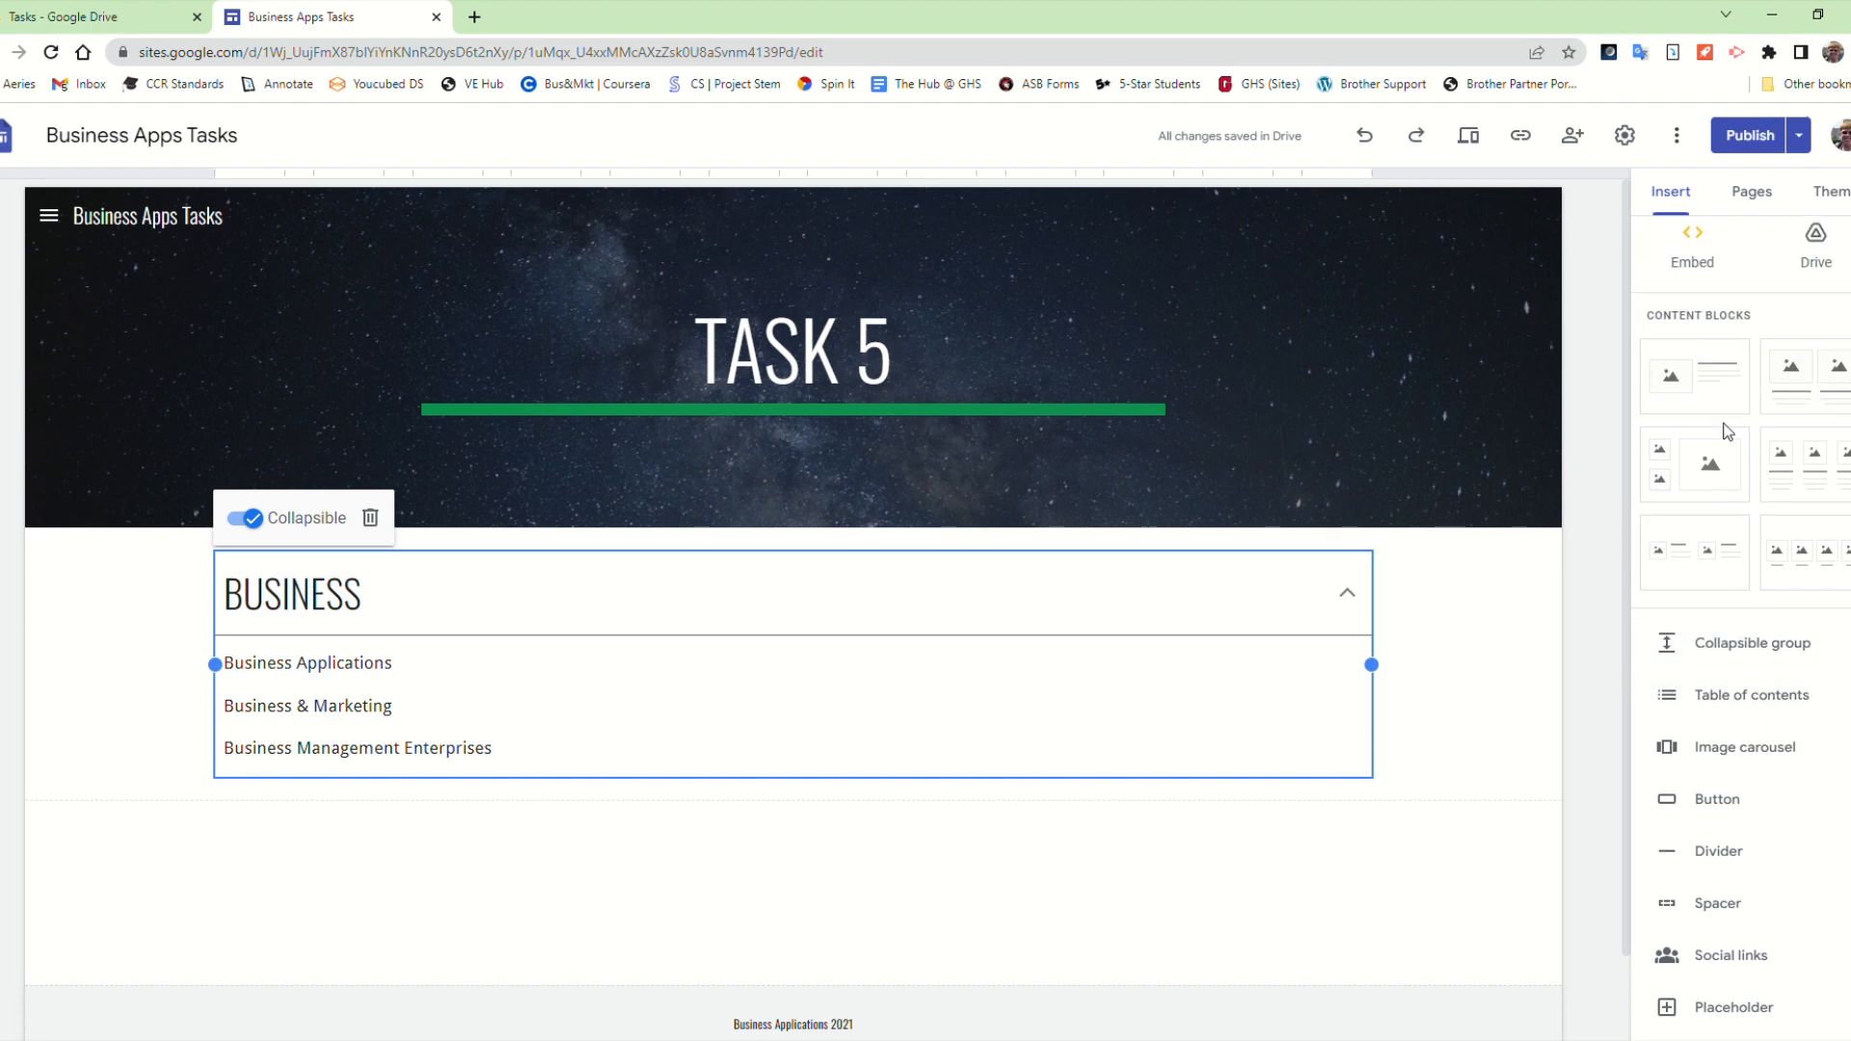
left_click(1697, 376)
left_click(843, 478)
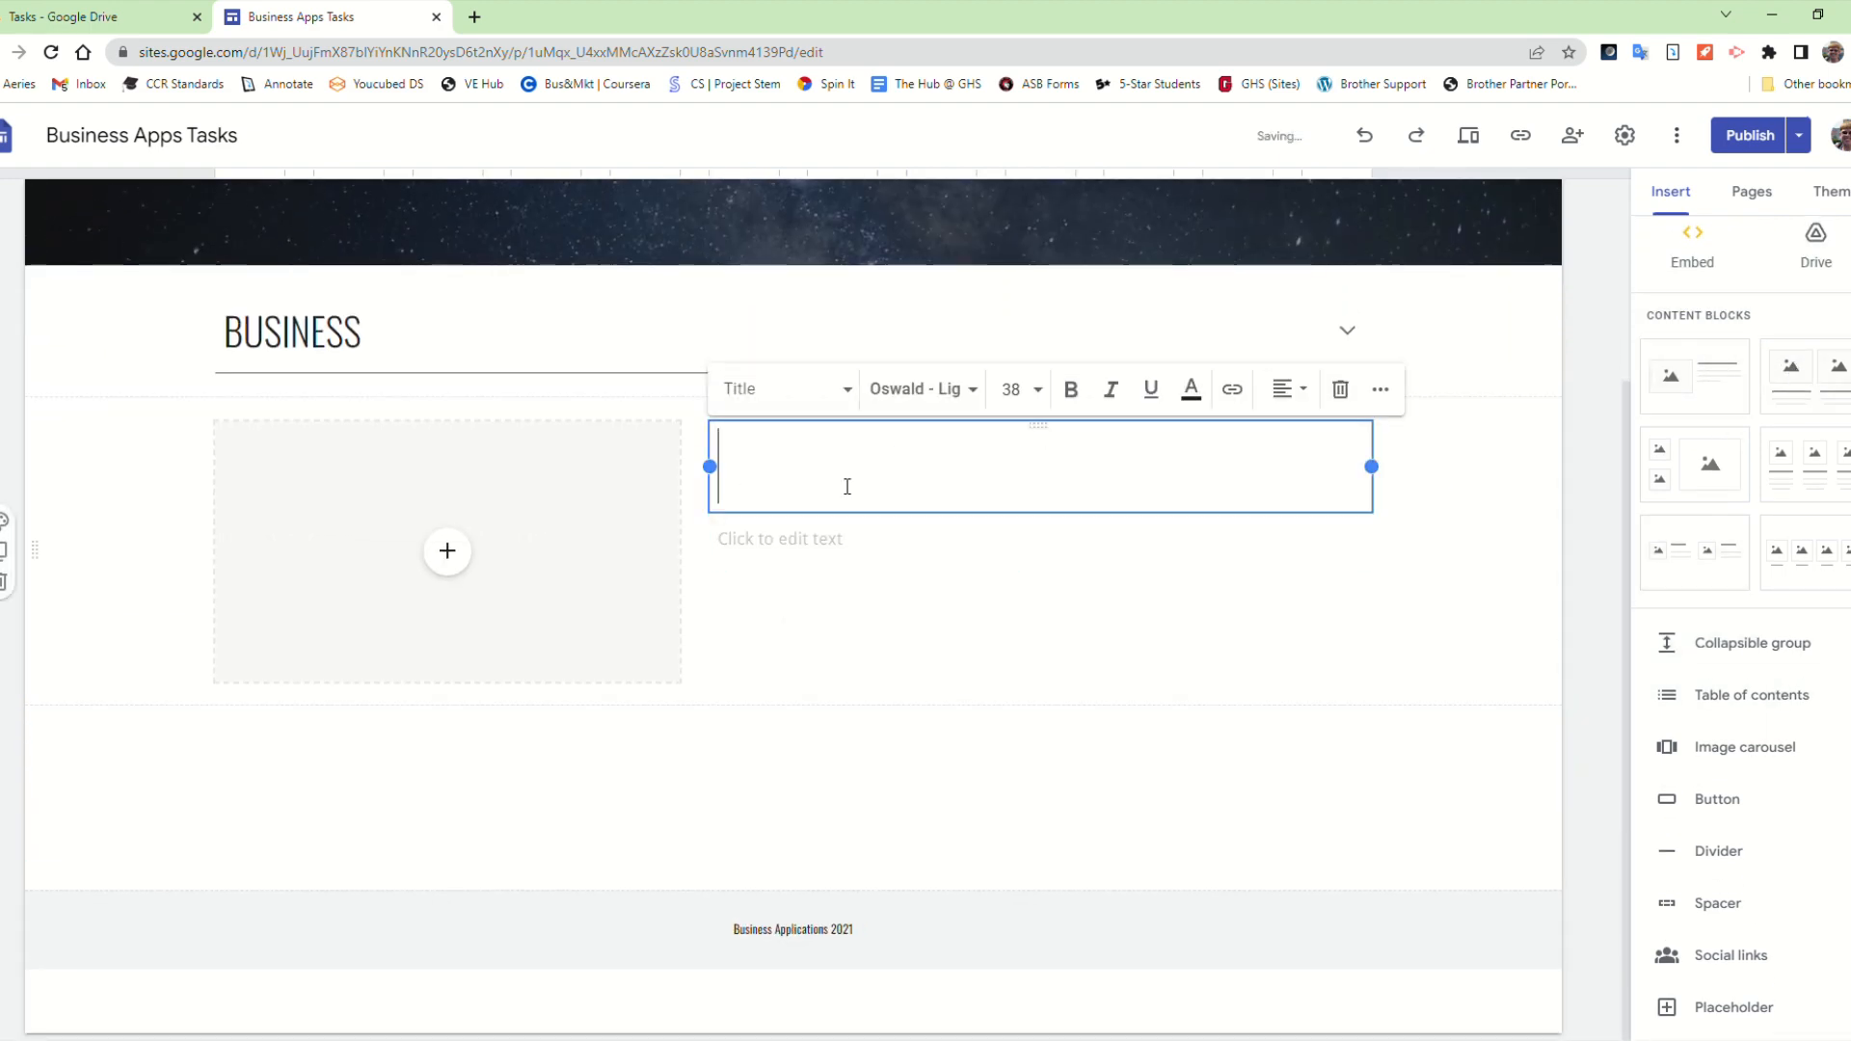
left_click(766, 390)
left_click(828, 497)
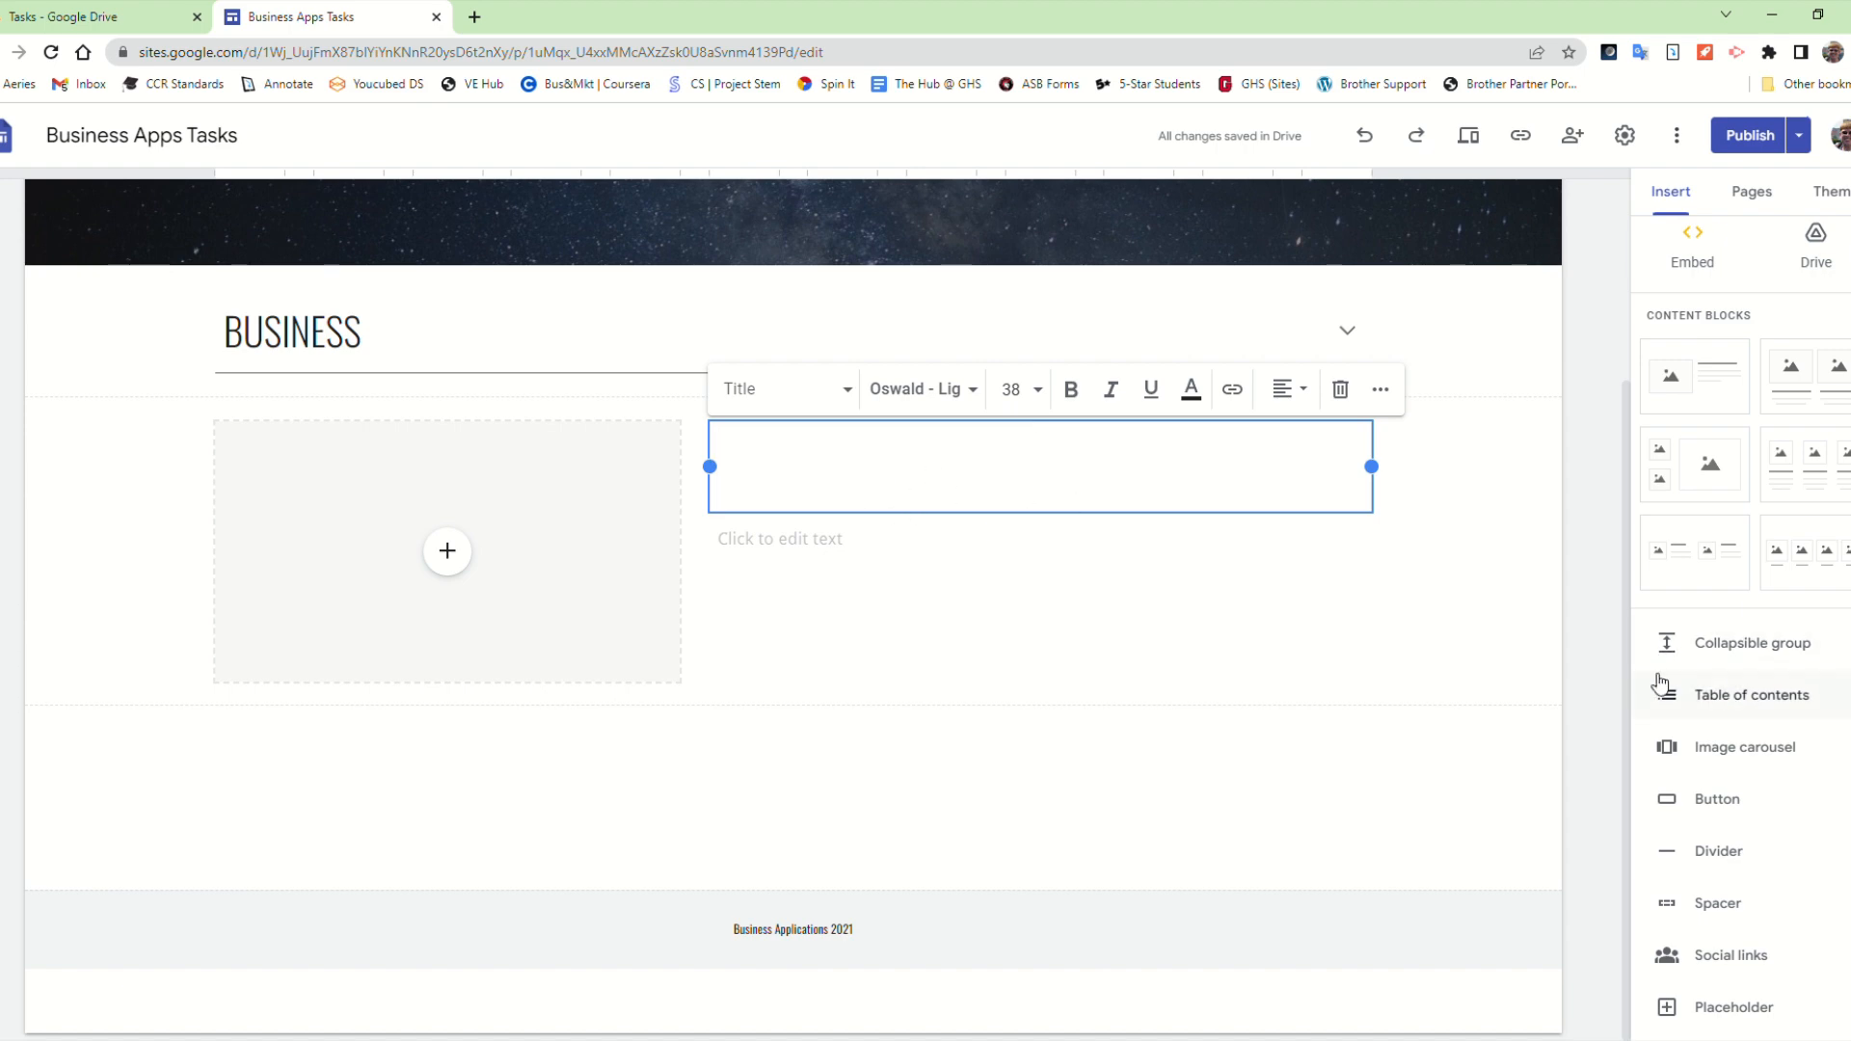
left_click(790, 536)
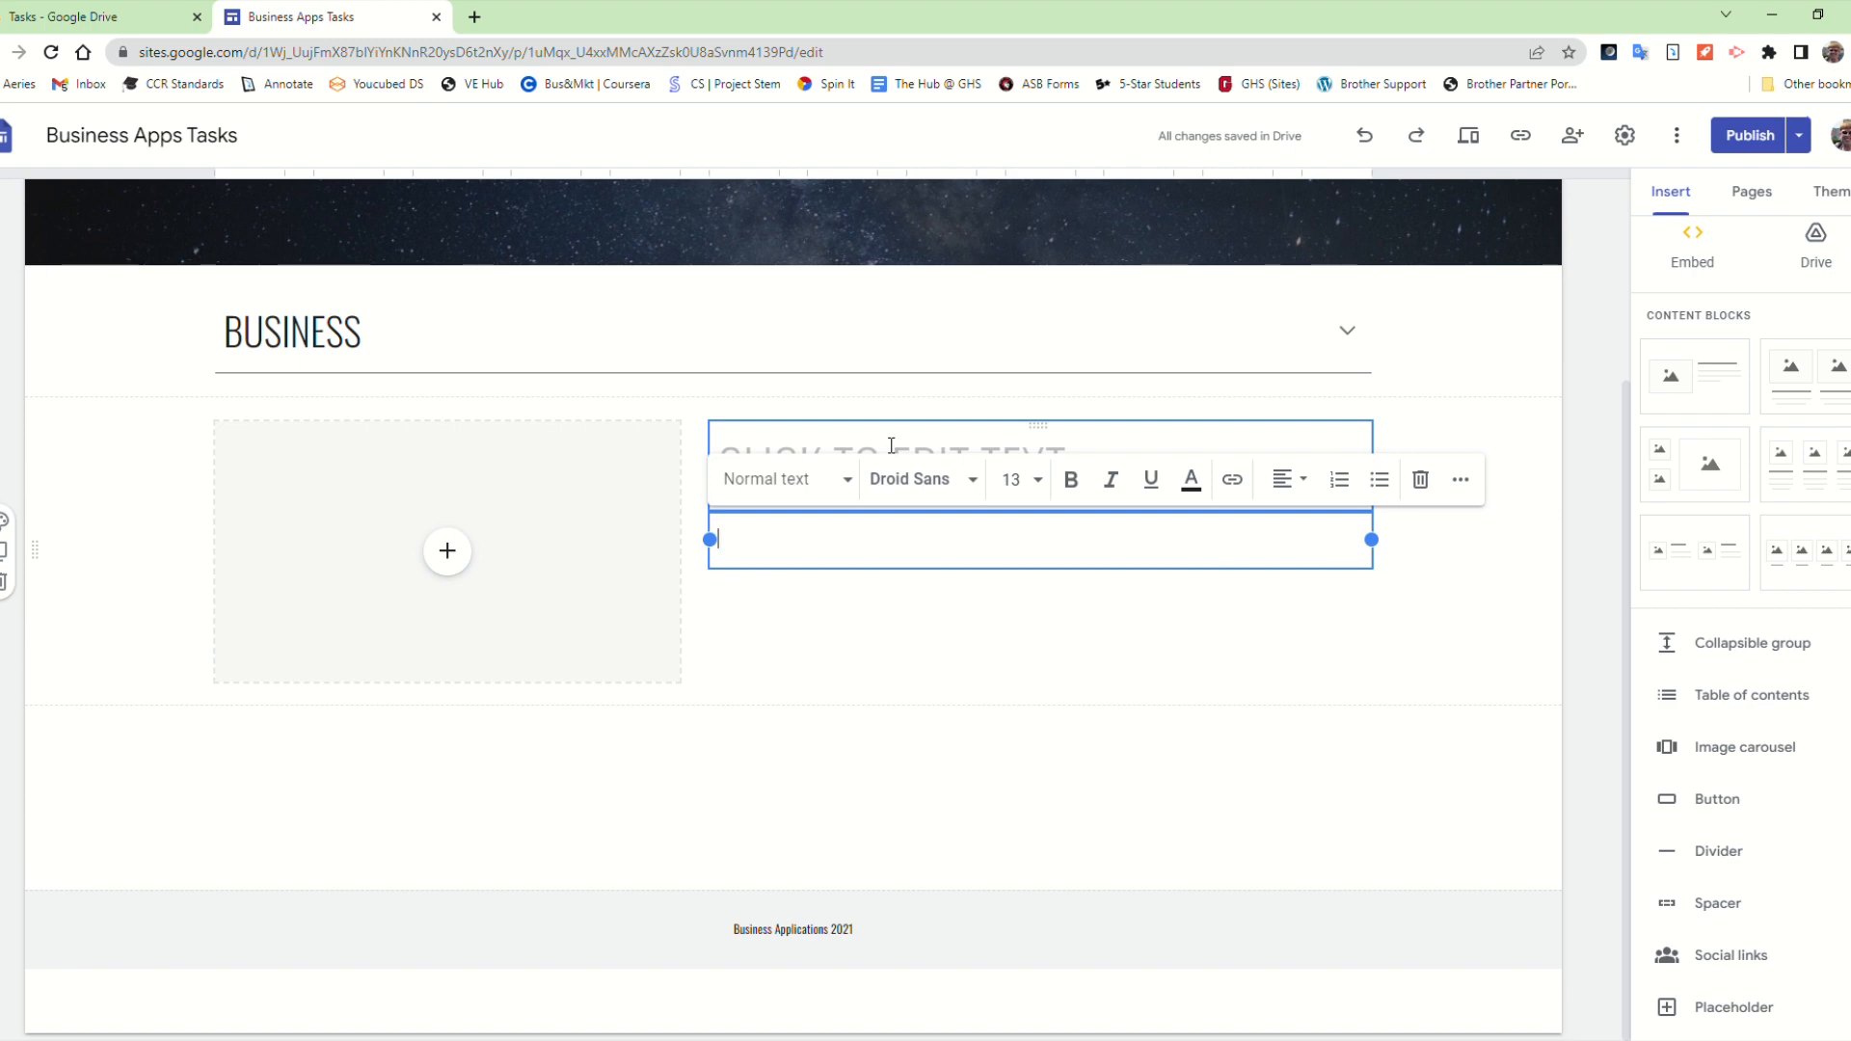
left_click(779, 692)
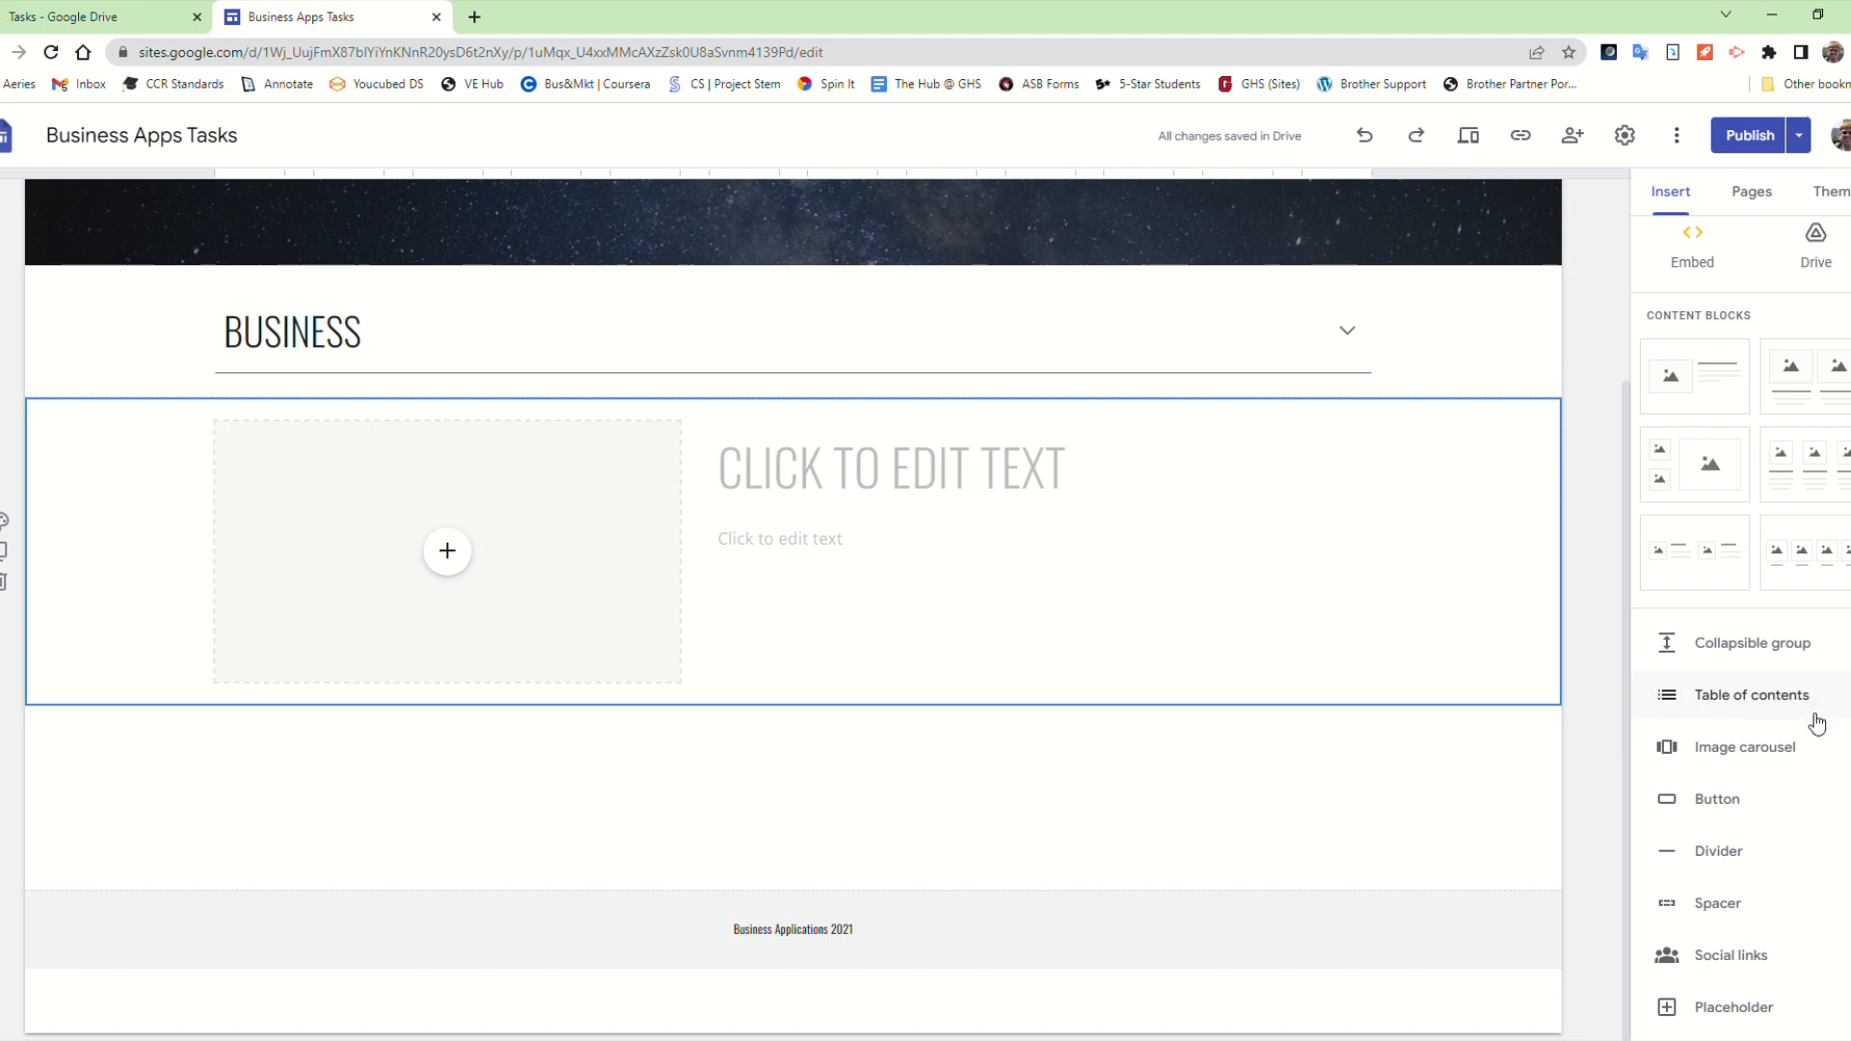
Step: Load four photos into a new image carousel and remove the classroom photo
left_click(1808, 756)
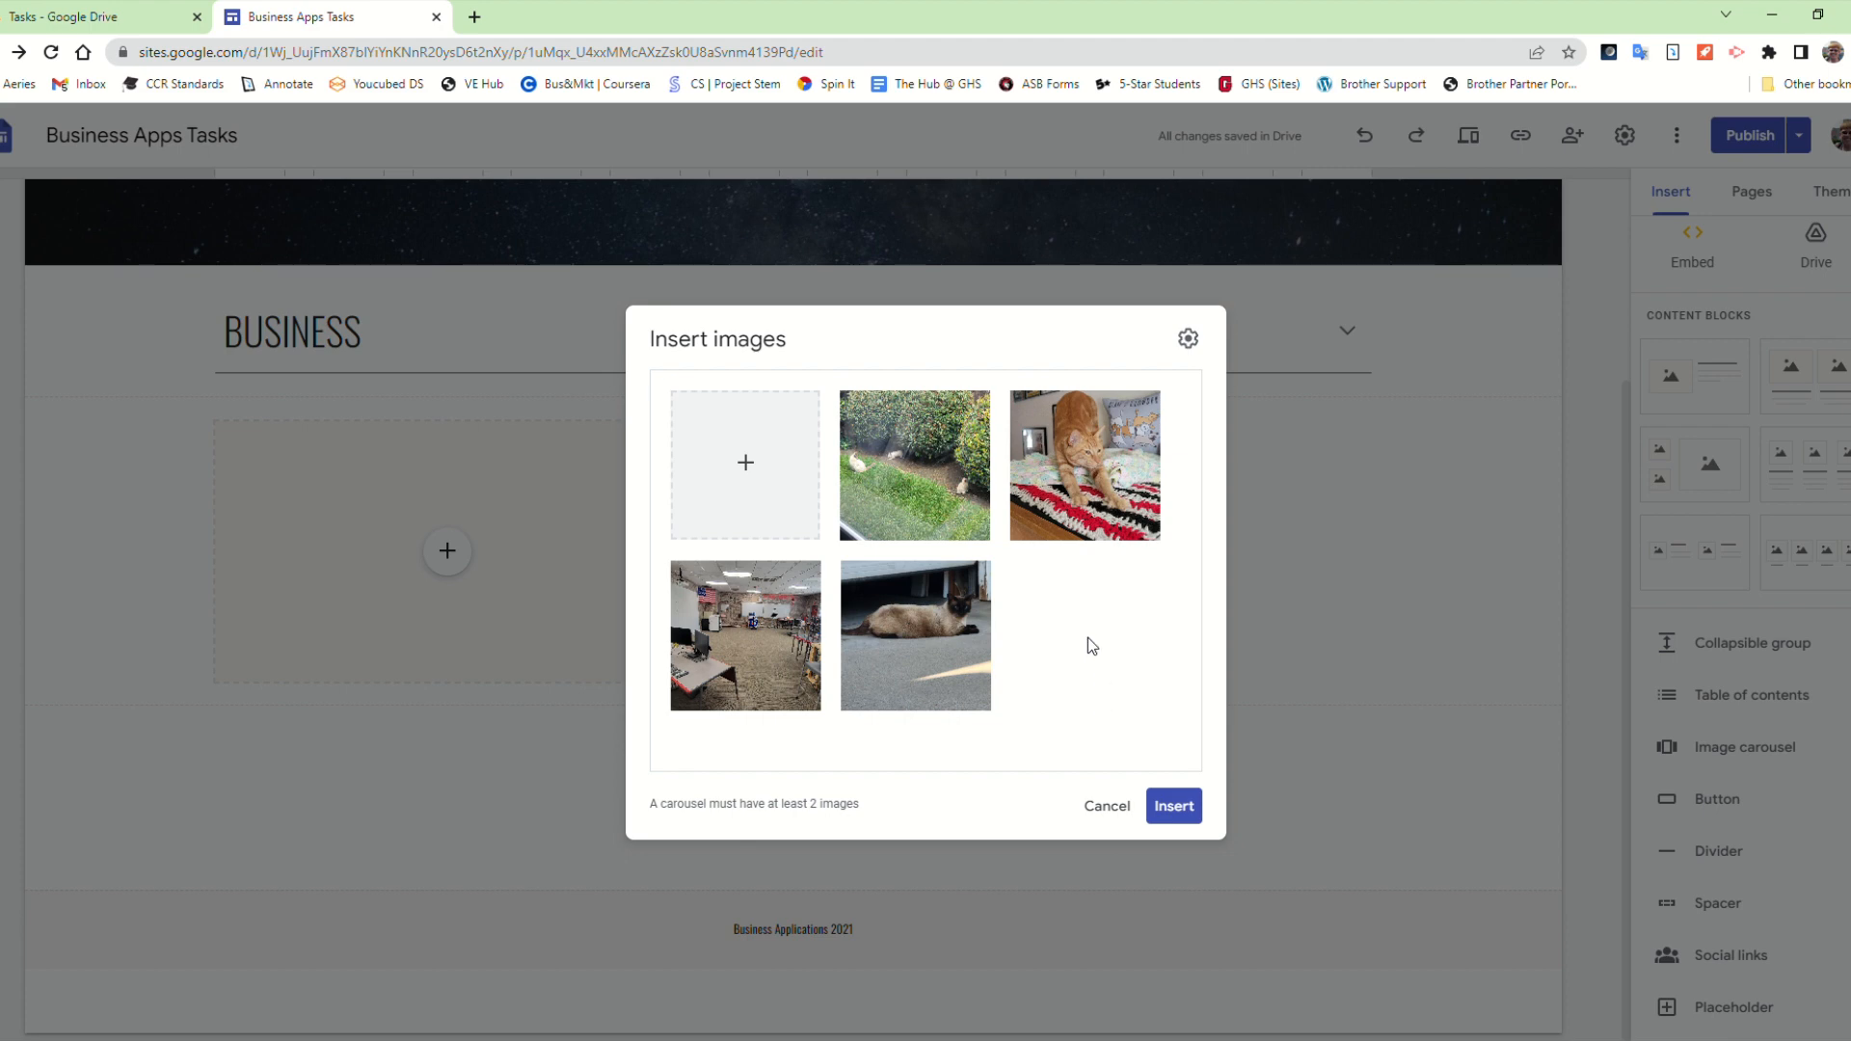
mouse_move(960, 600)
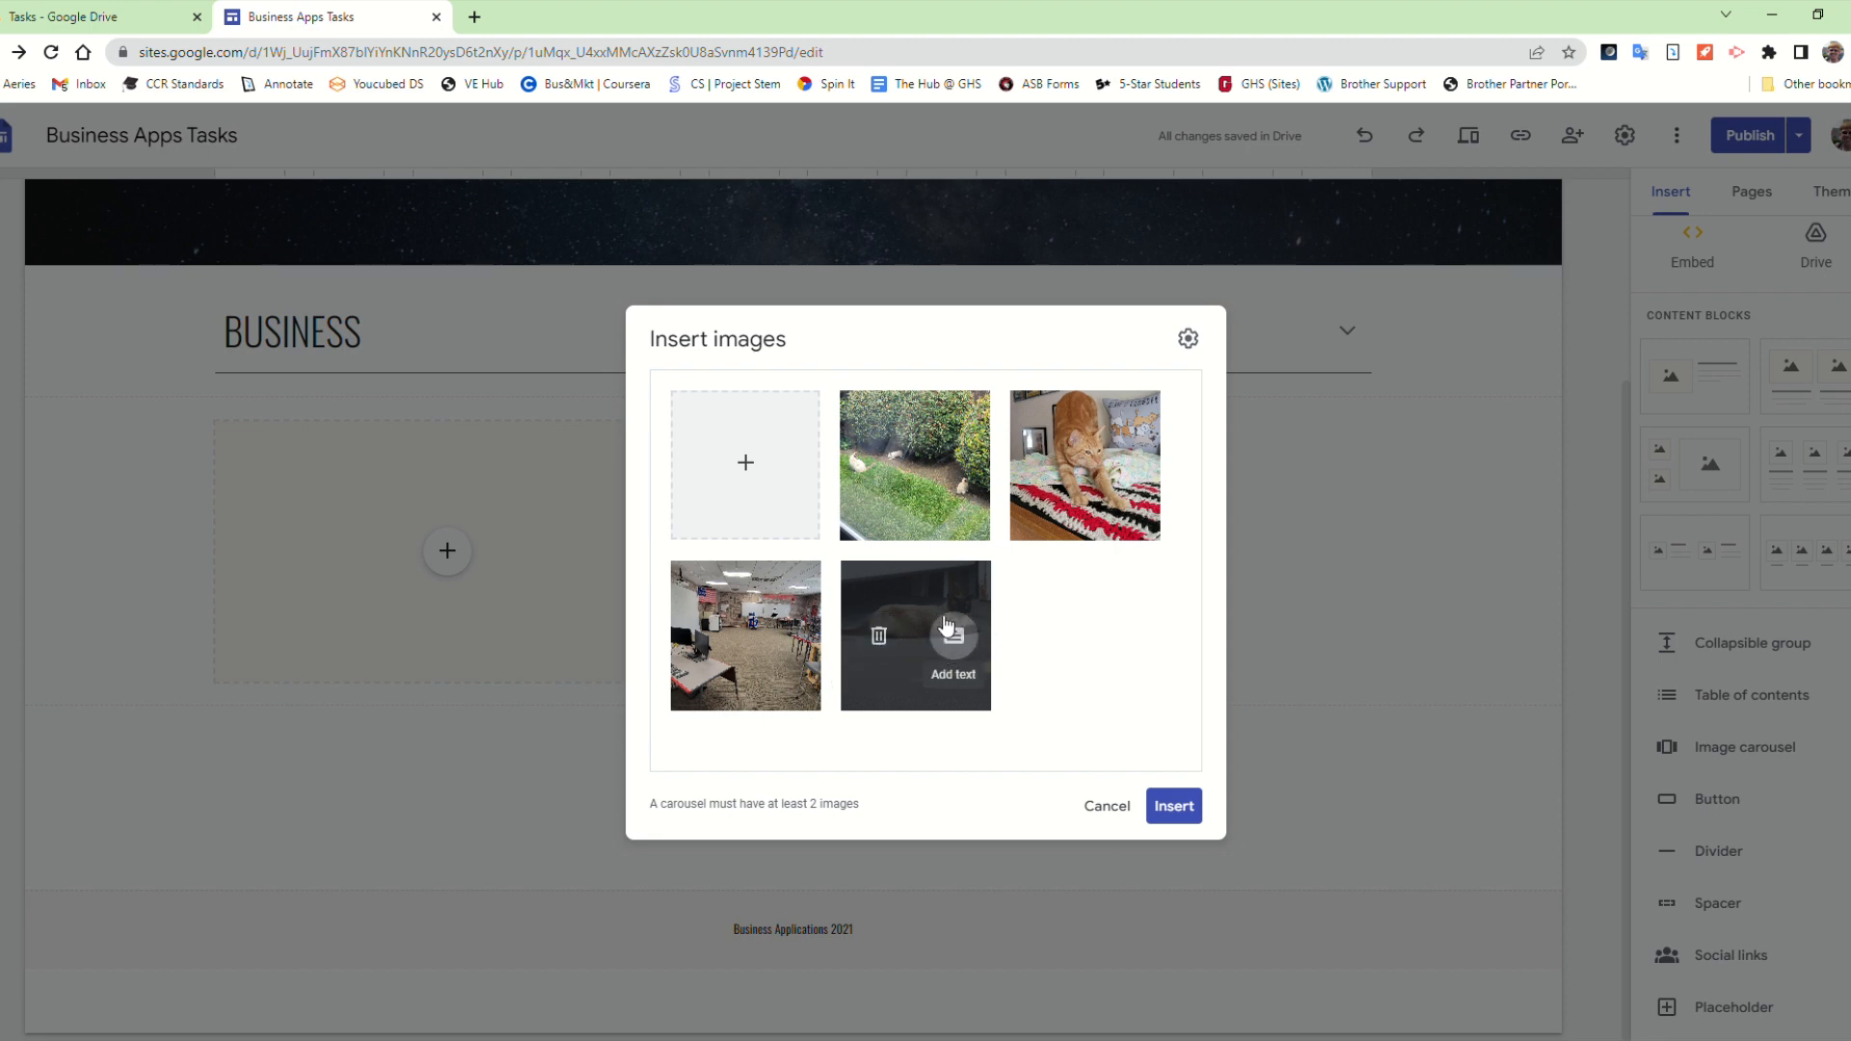
mouse_move(783, 636)
left_click(711, 638)
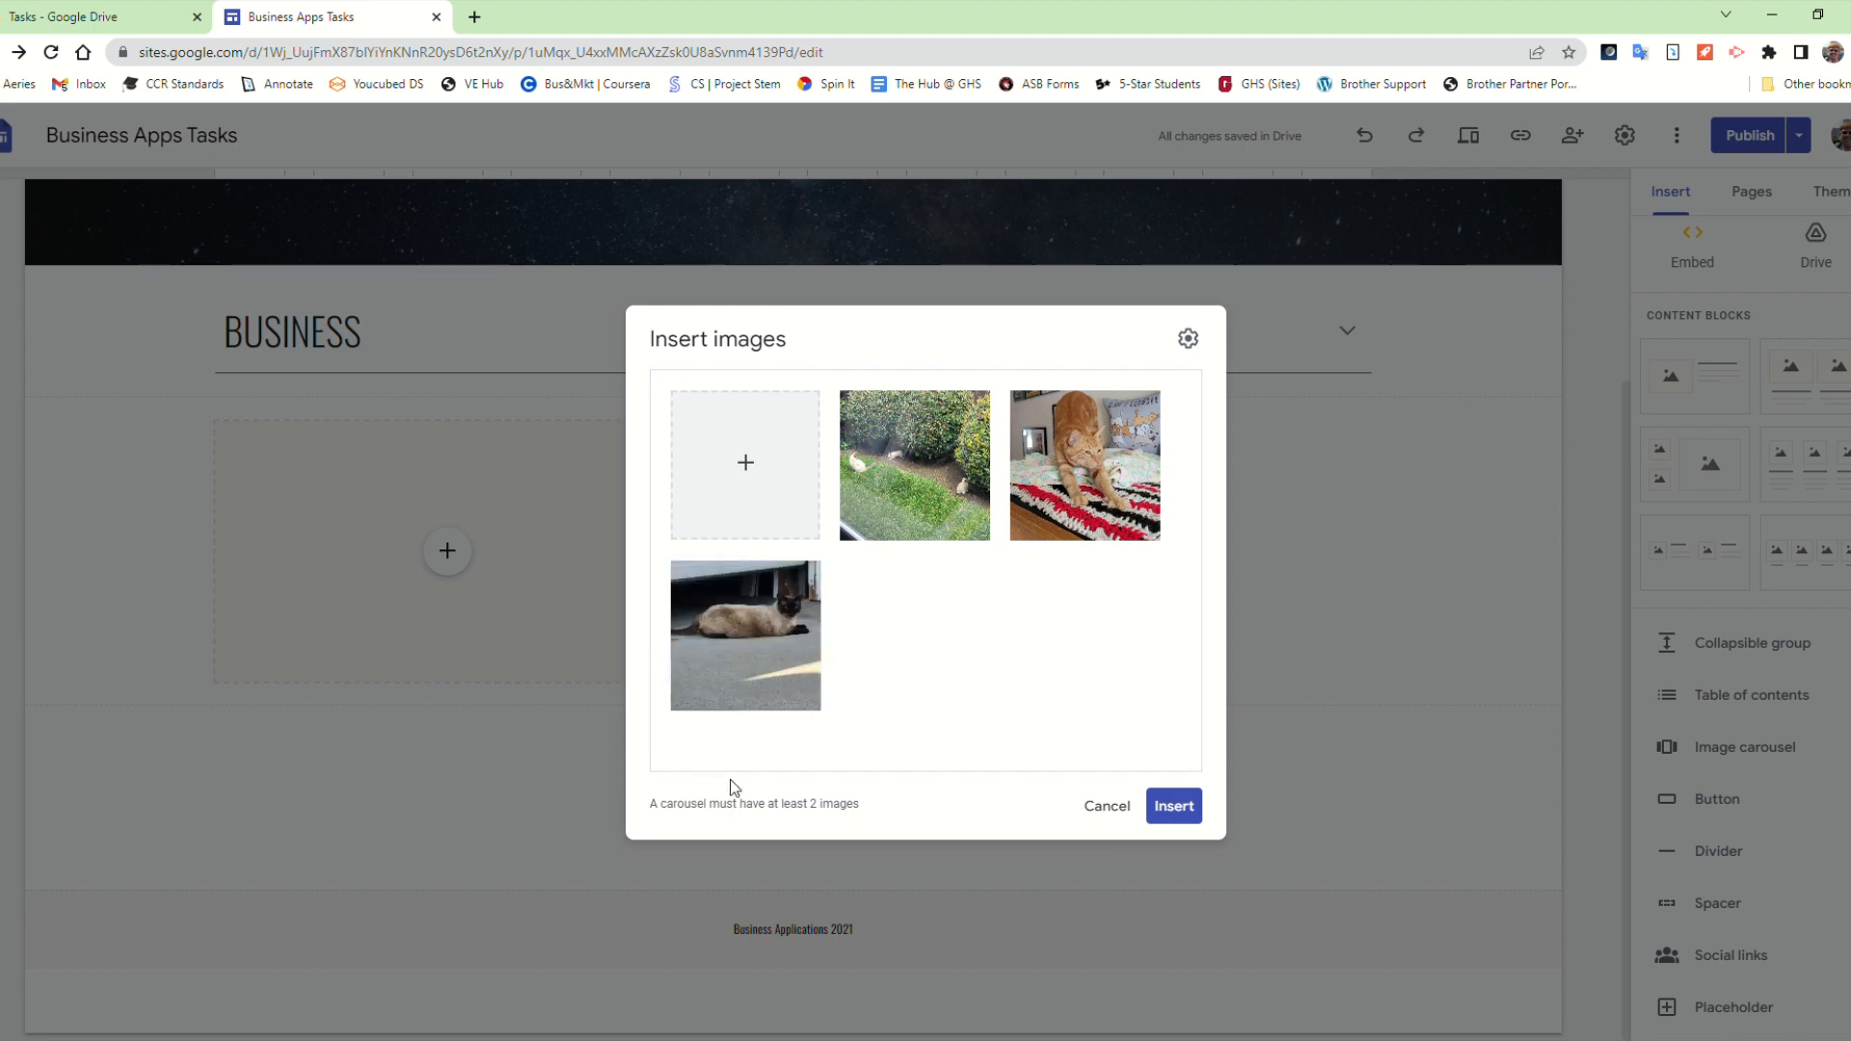
Step: Add the caption "Reiko outside" to the photo of the Siamese cat on the pavement
mouse_move(771, 649)
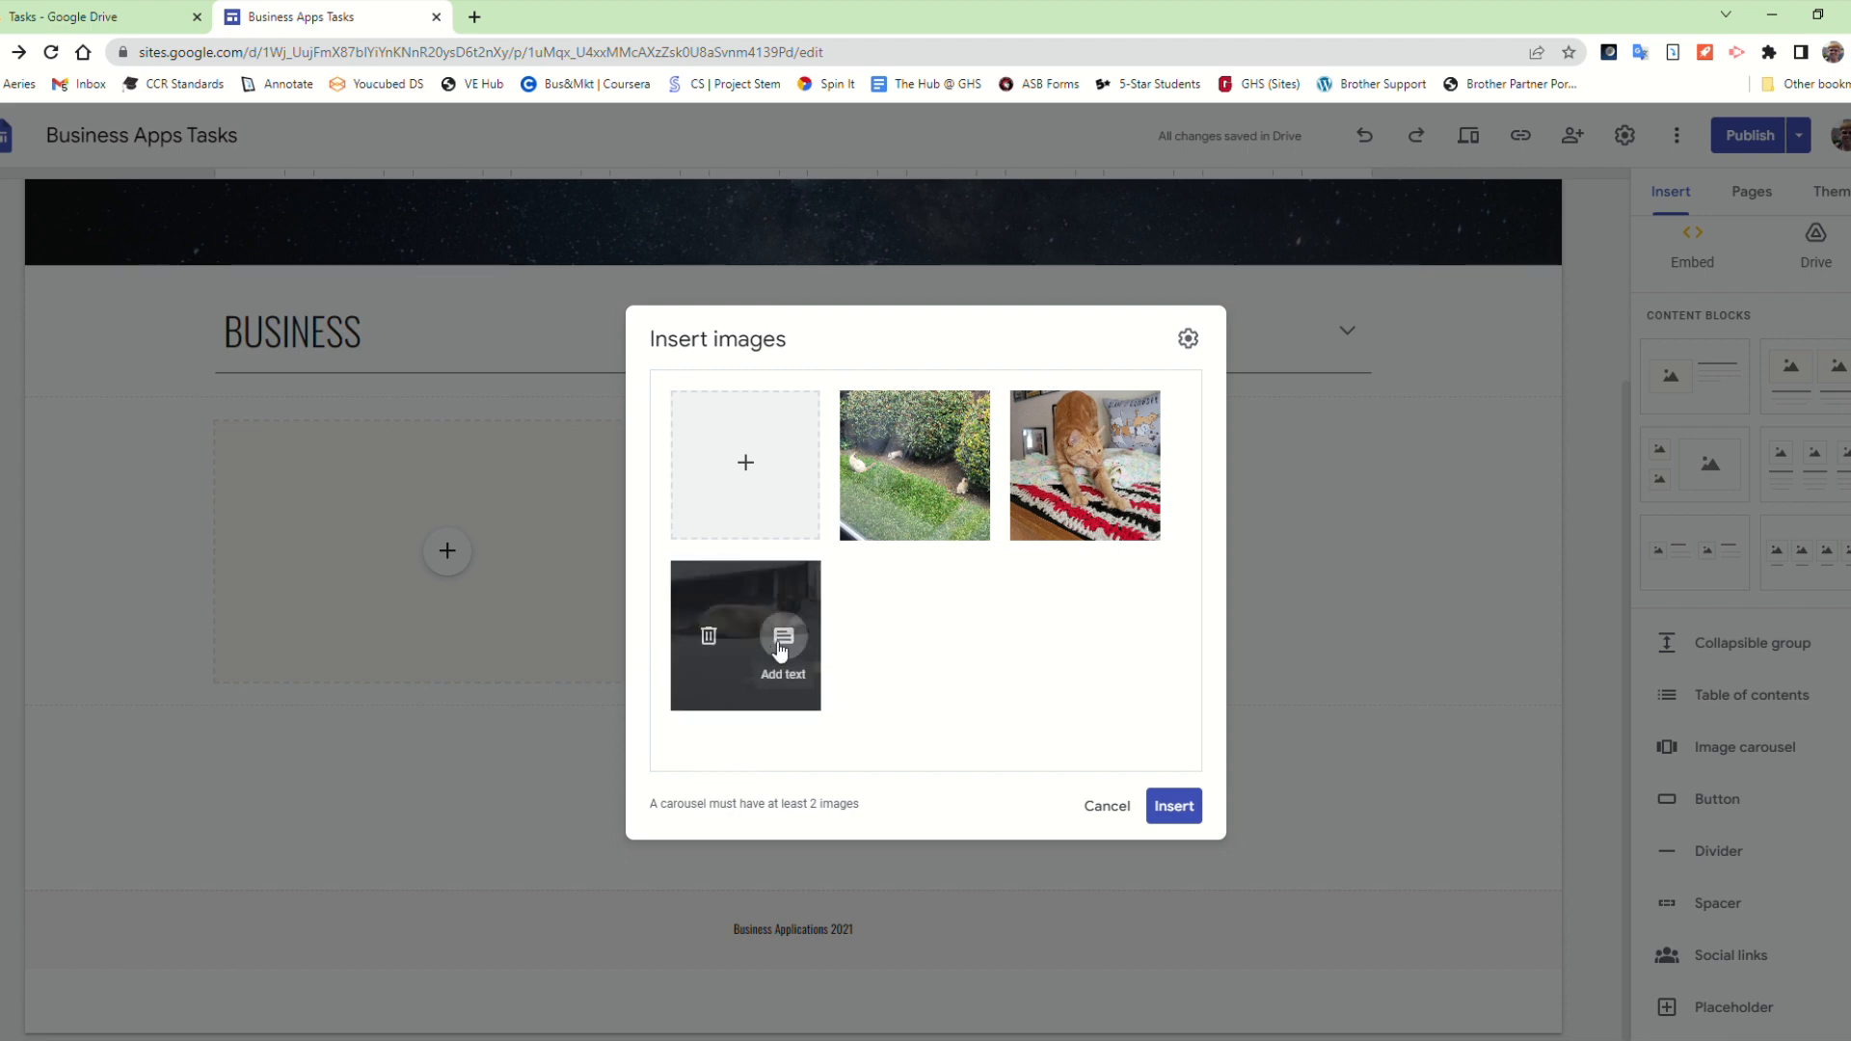
left_click(782, 644)
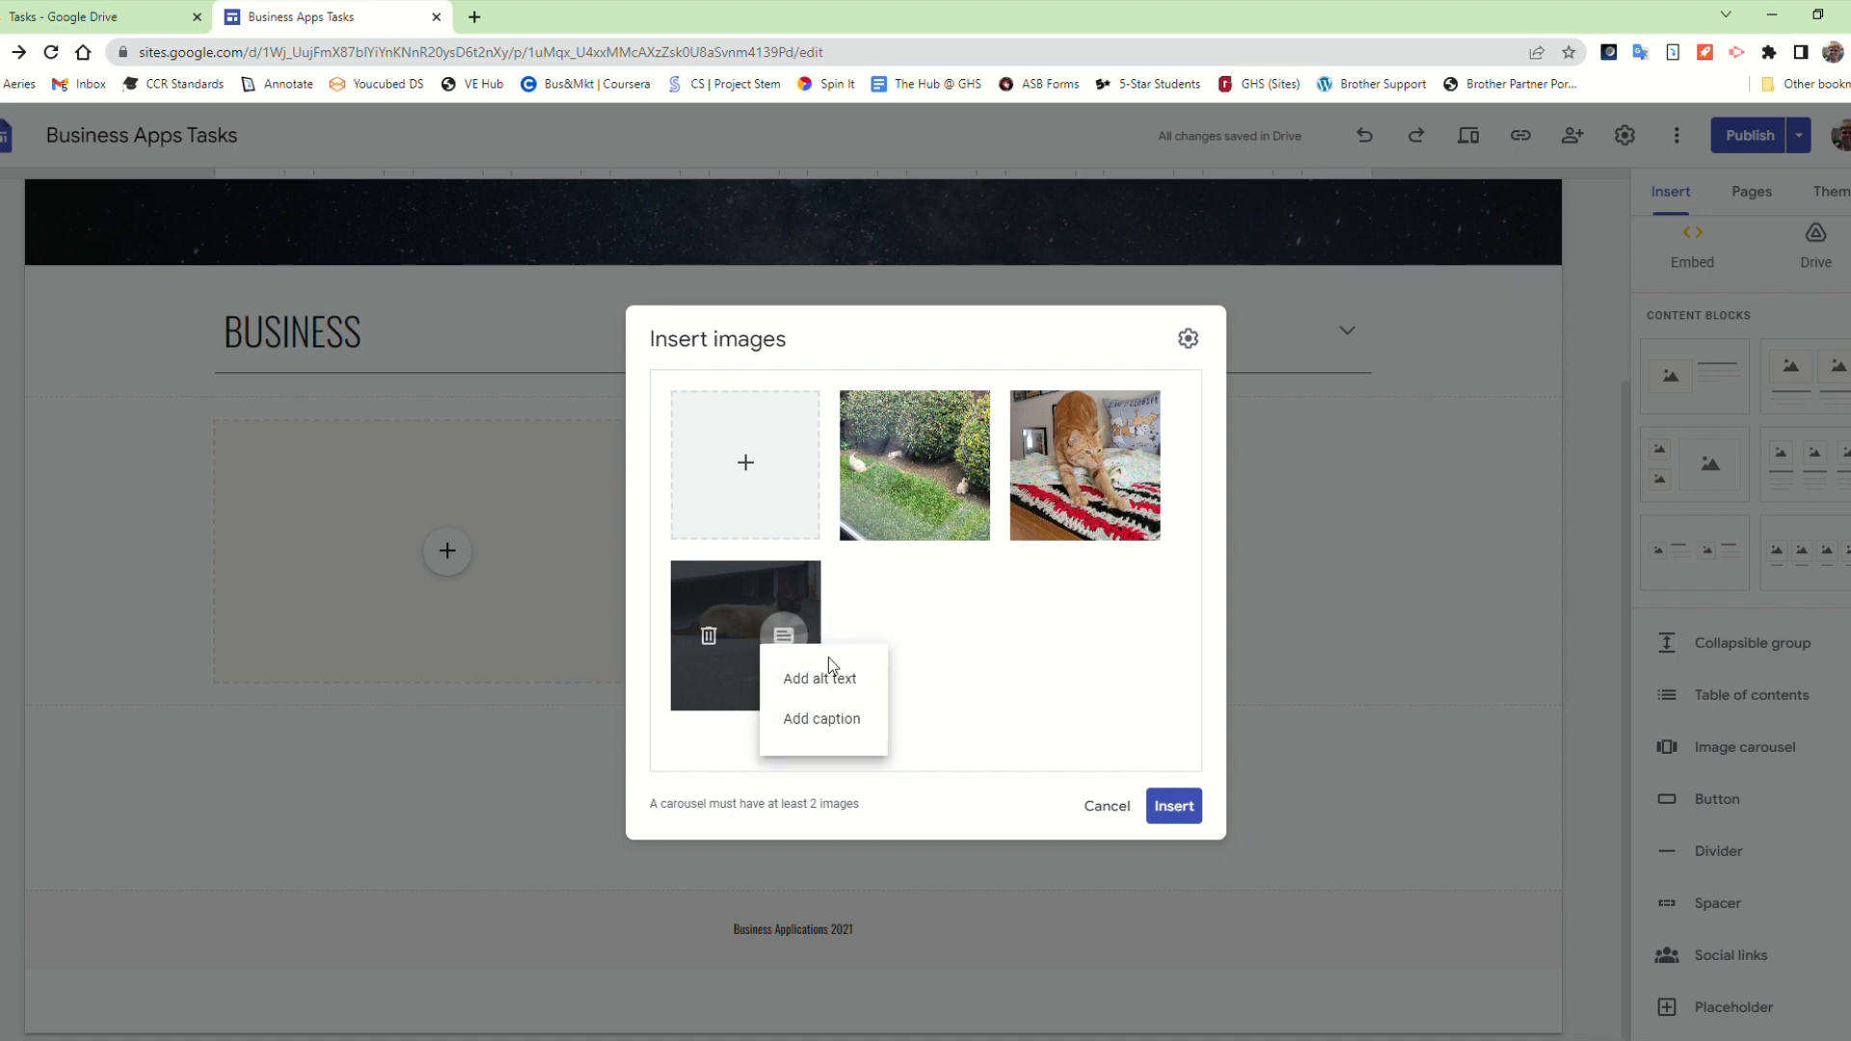
left_click(838, 730)
type("Reiko outside")
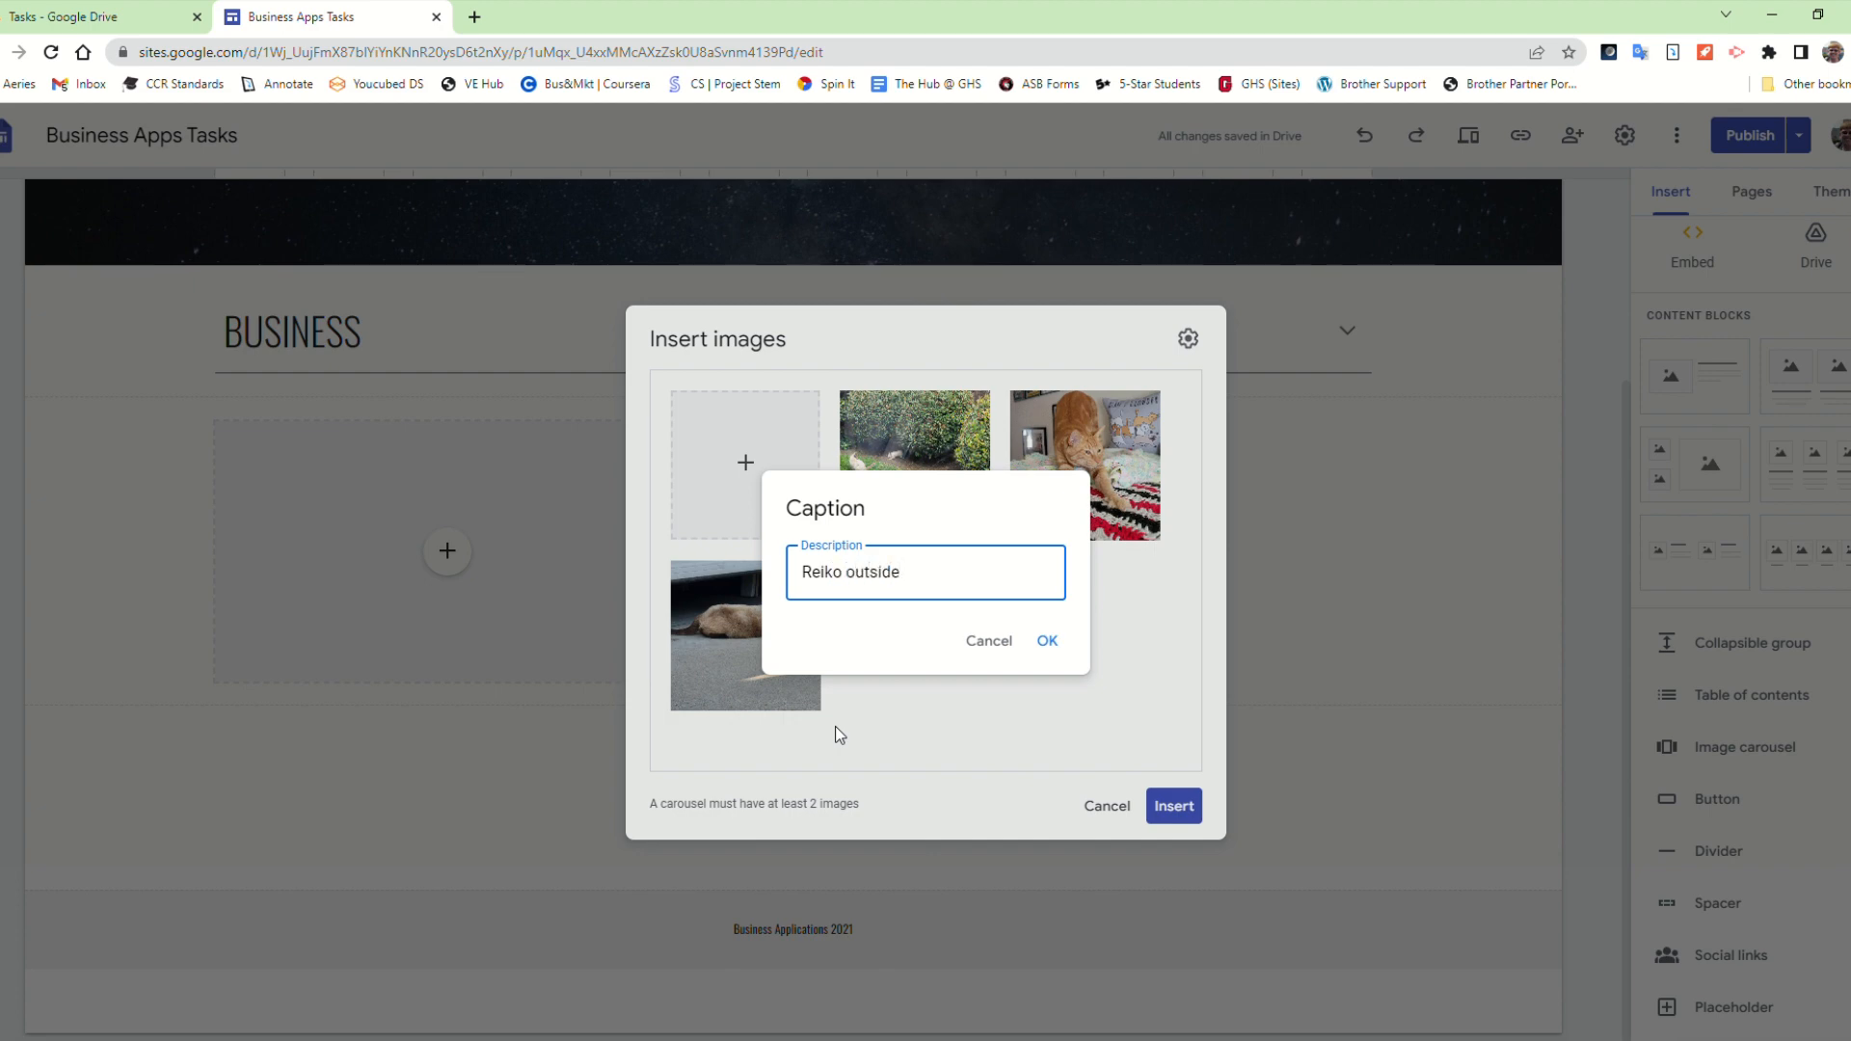
left_click(1057, 643)
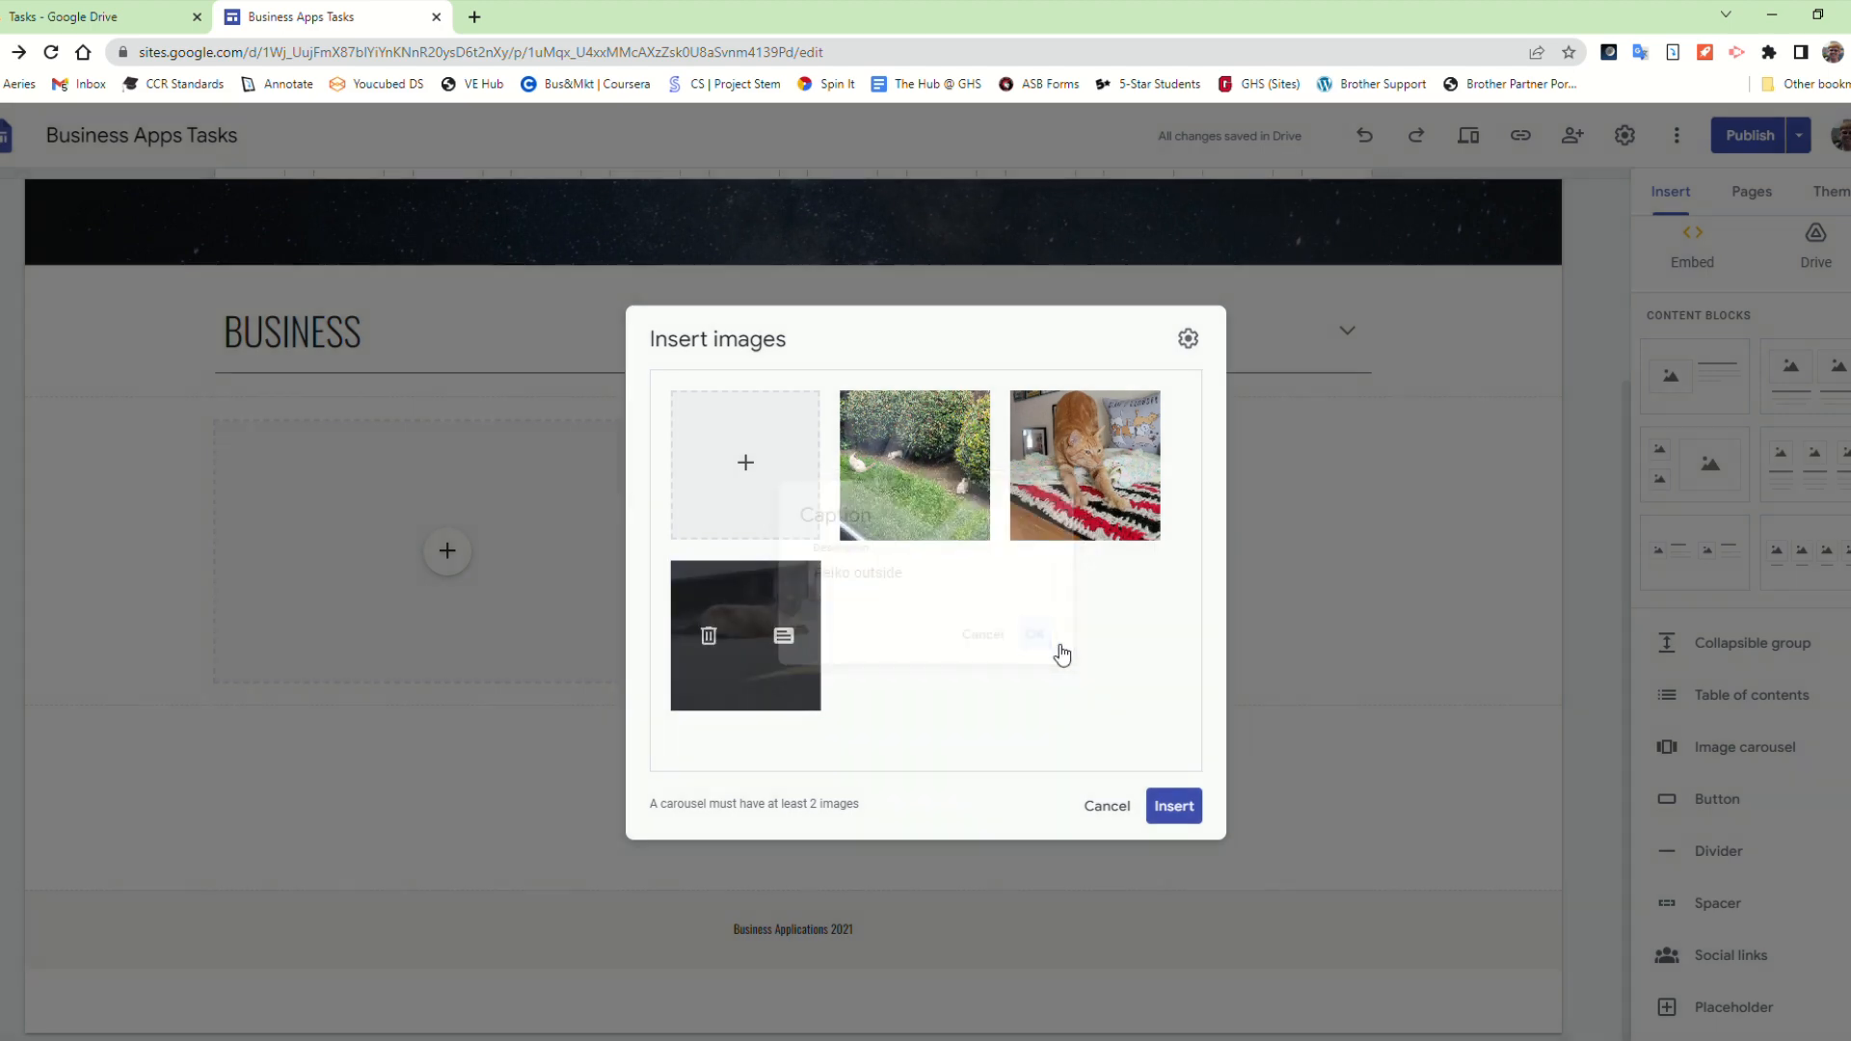
Step: Caption the orange cat photo "Aurora stretching." and insert the carousel into the page
left_click(1123, 466)
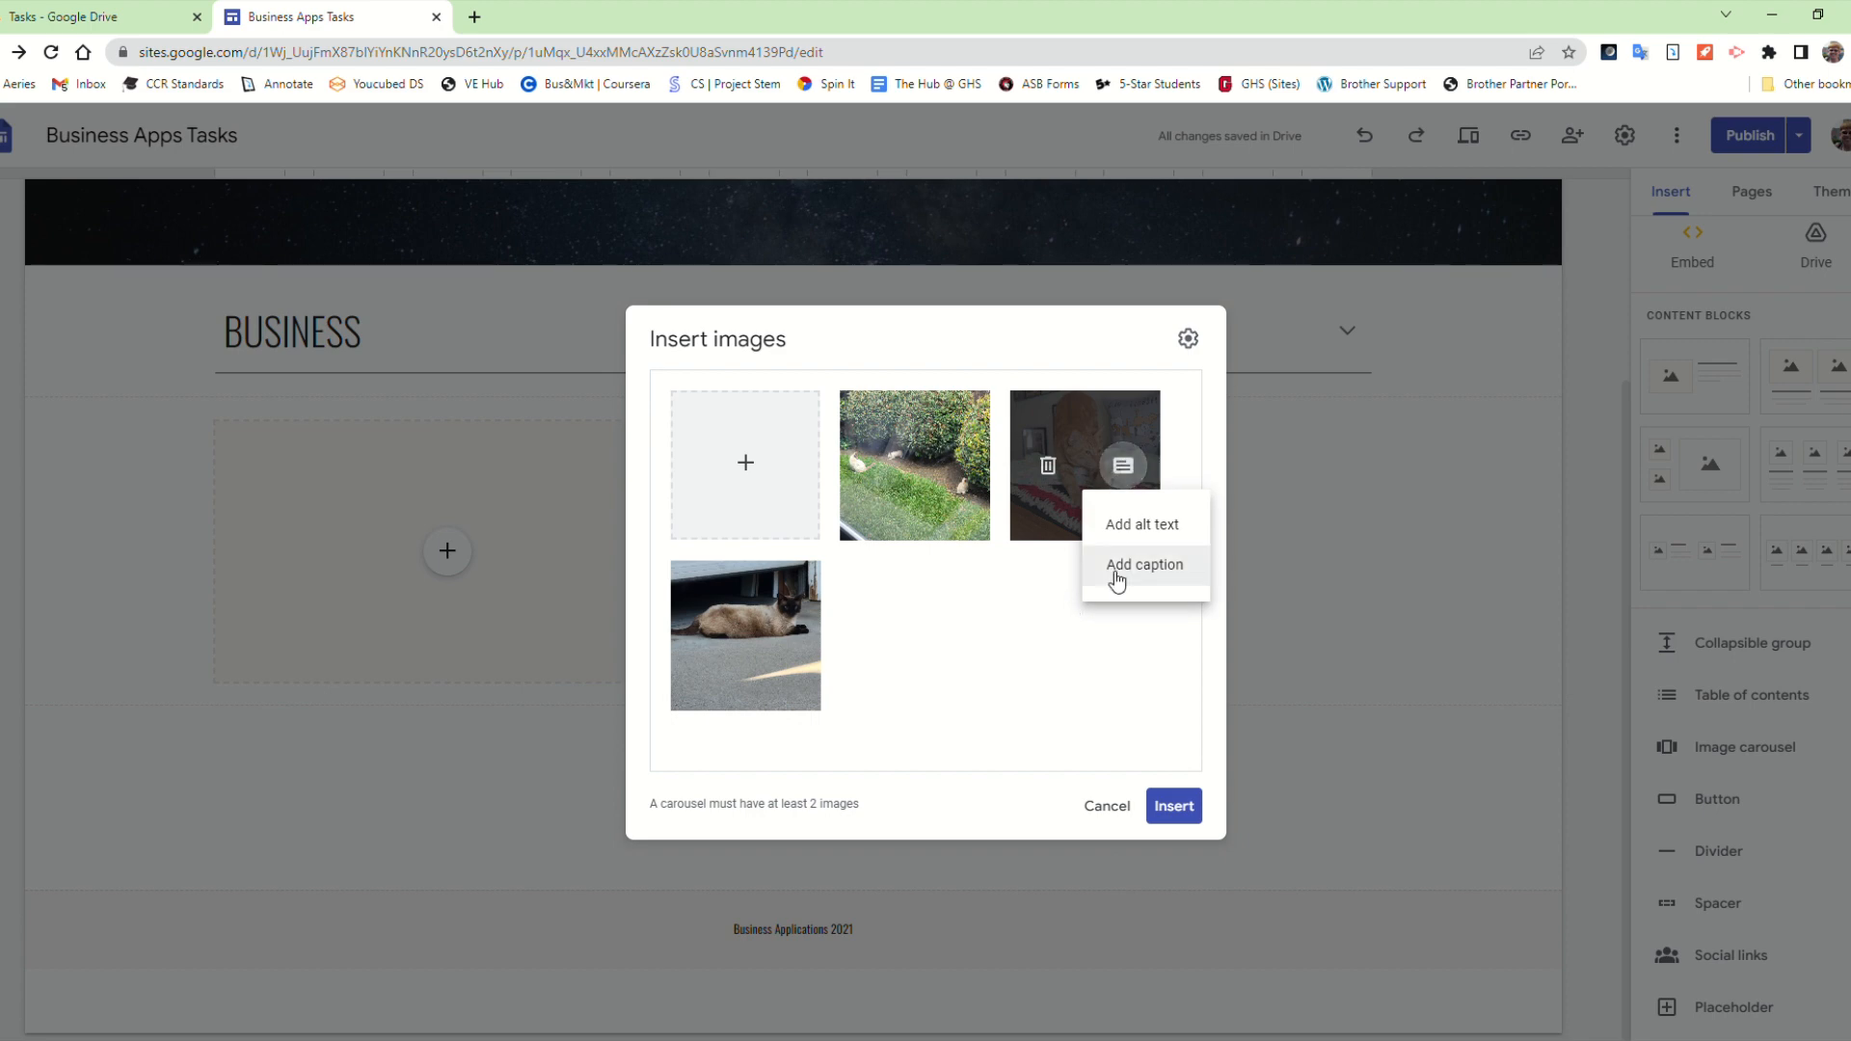
left_click(1115, 570)
type("Aurora stretchi")
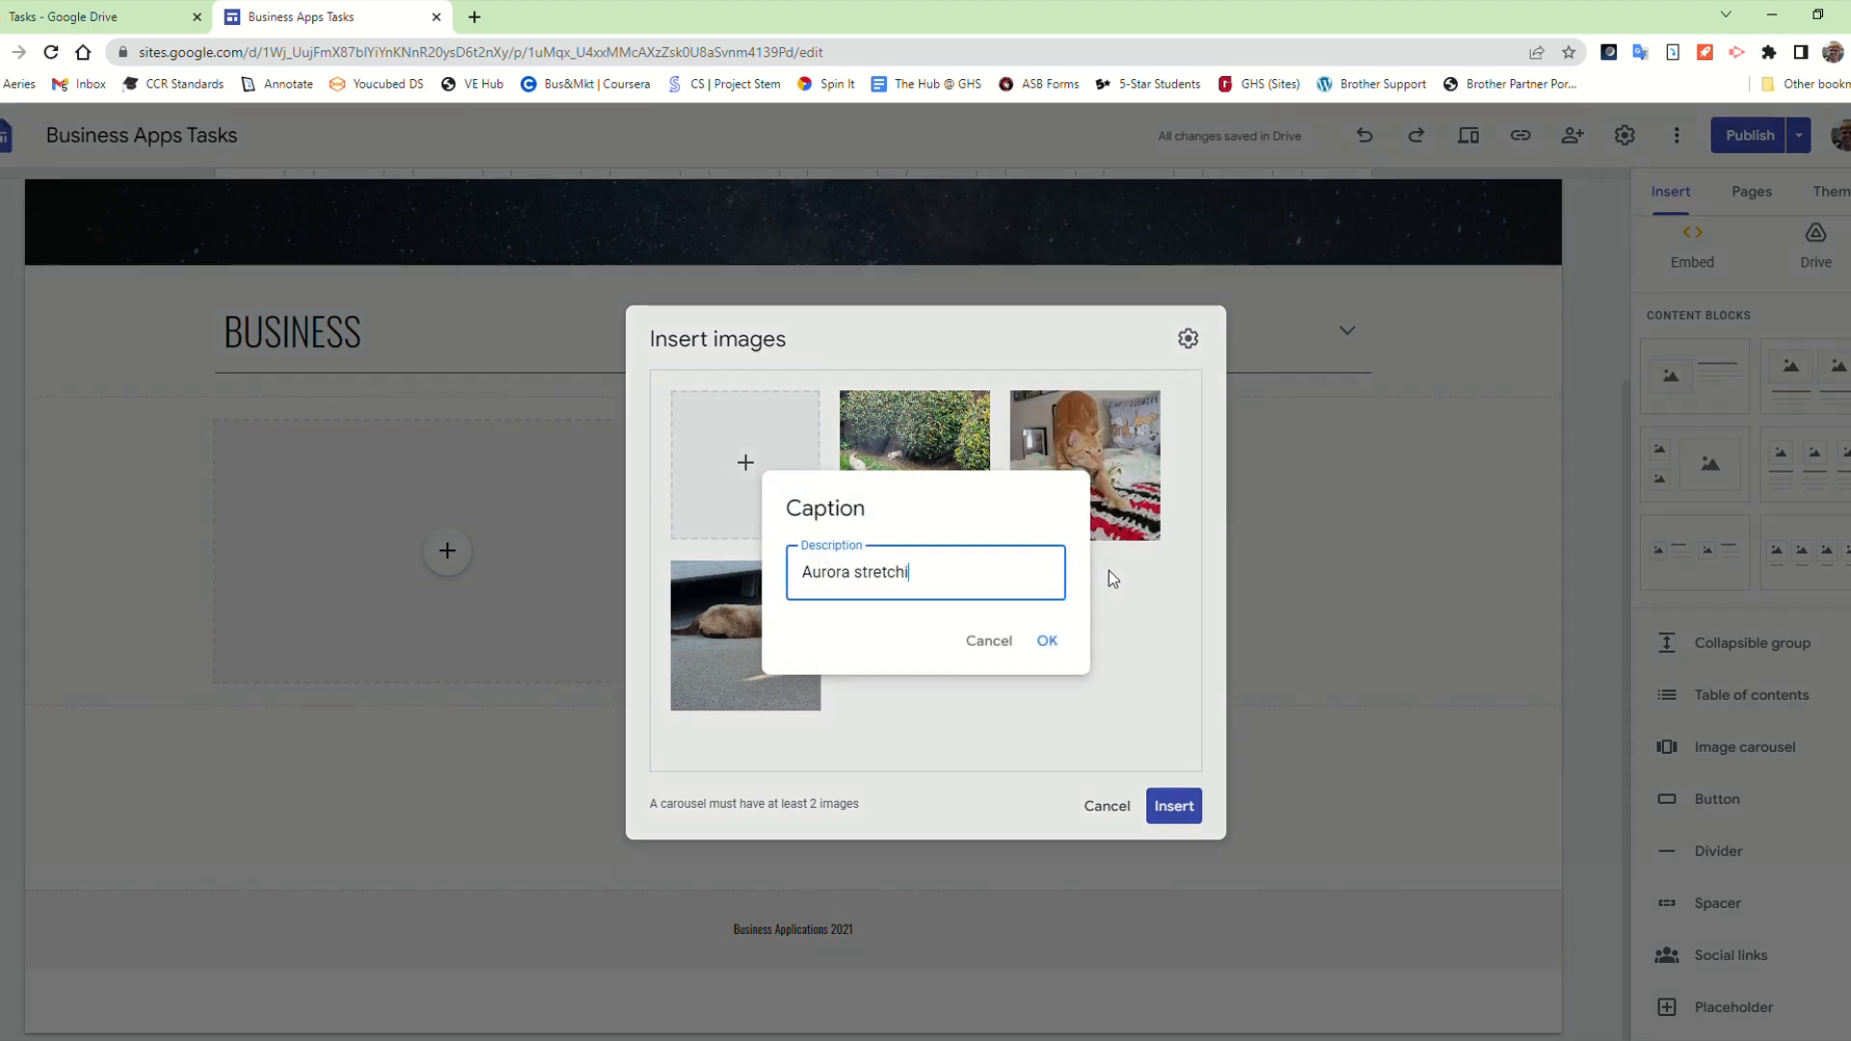
type("ng.")
left_click(1049, 641)
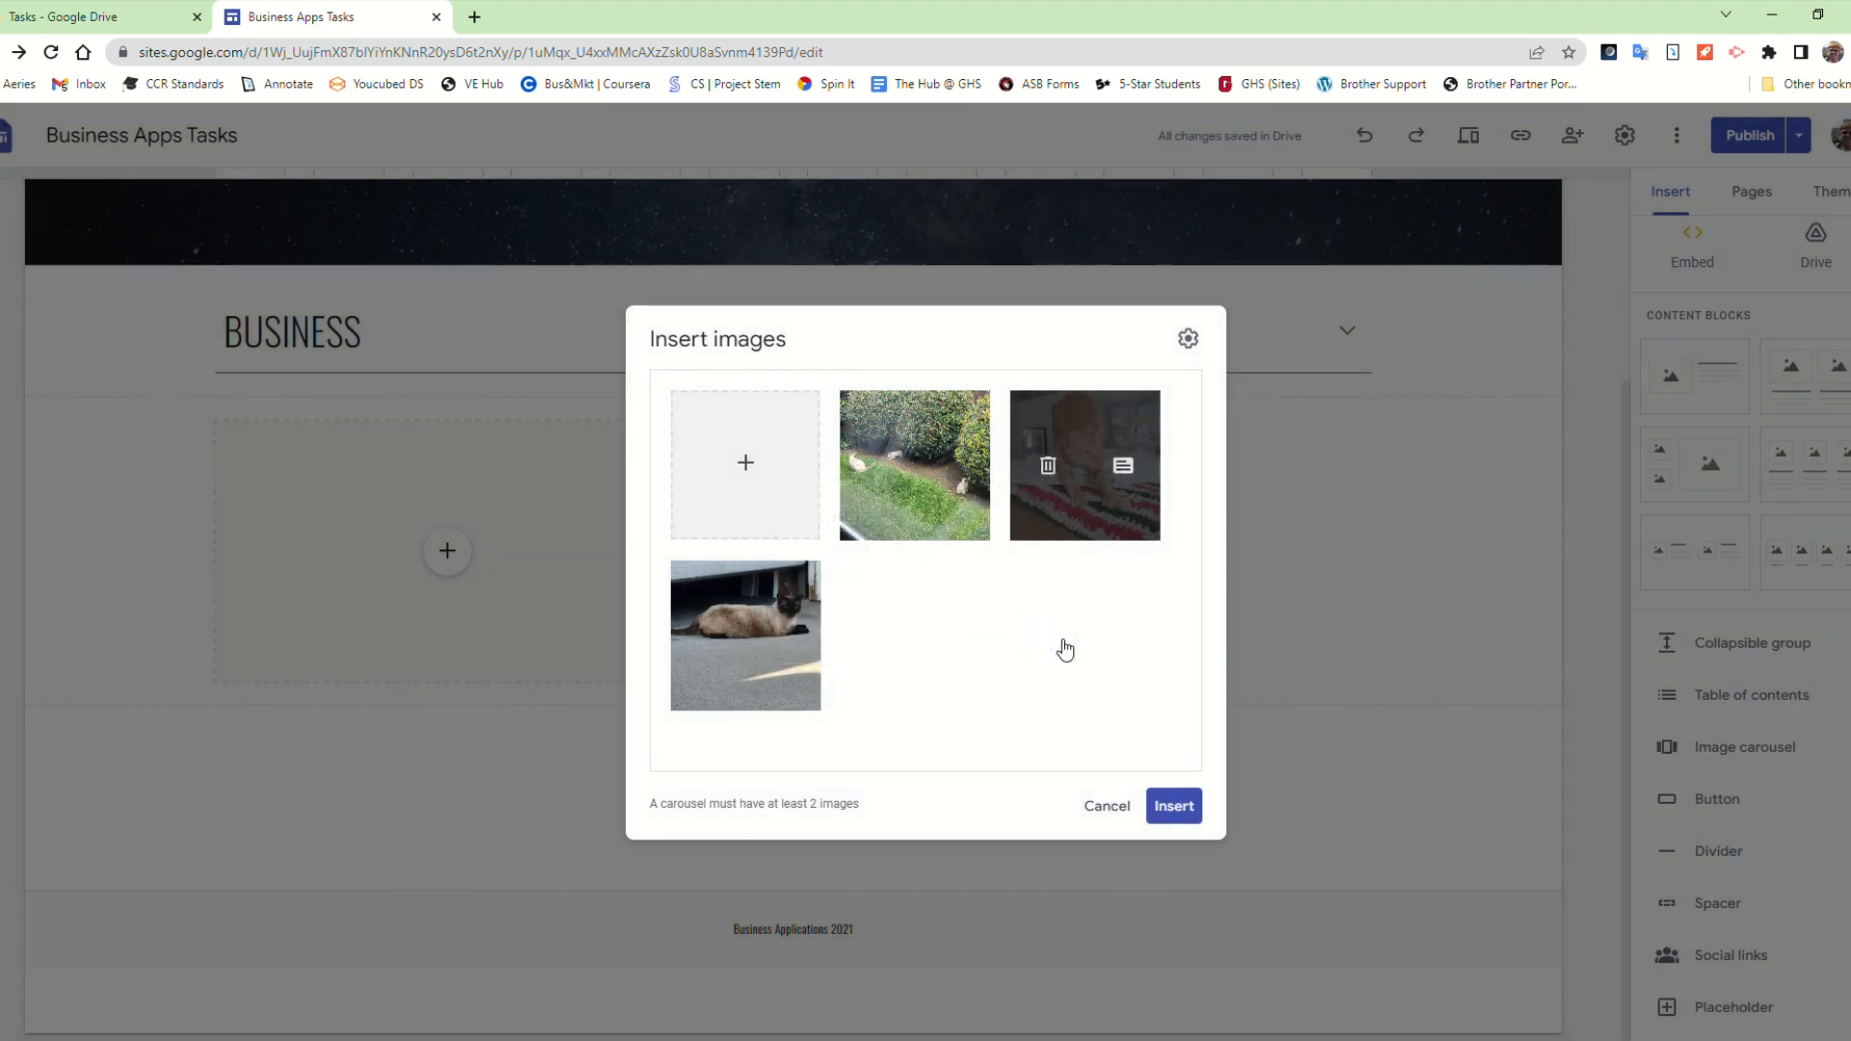
left_click(1170, 804)
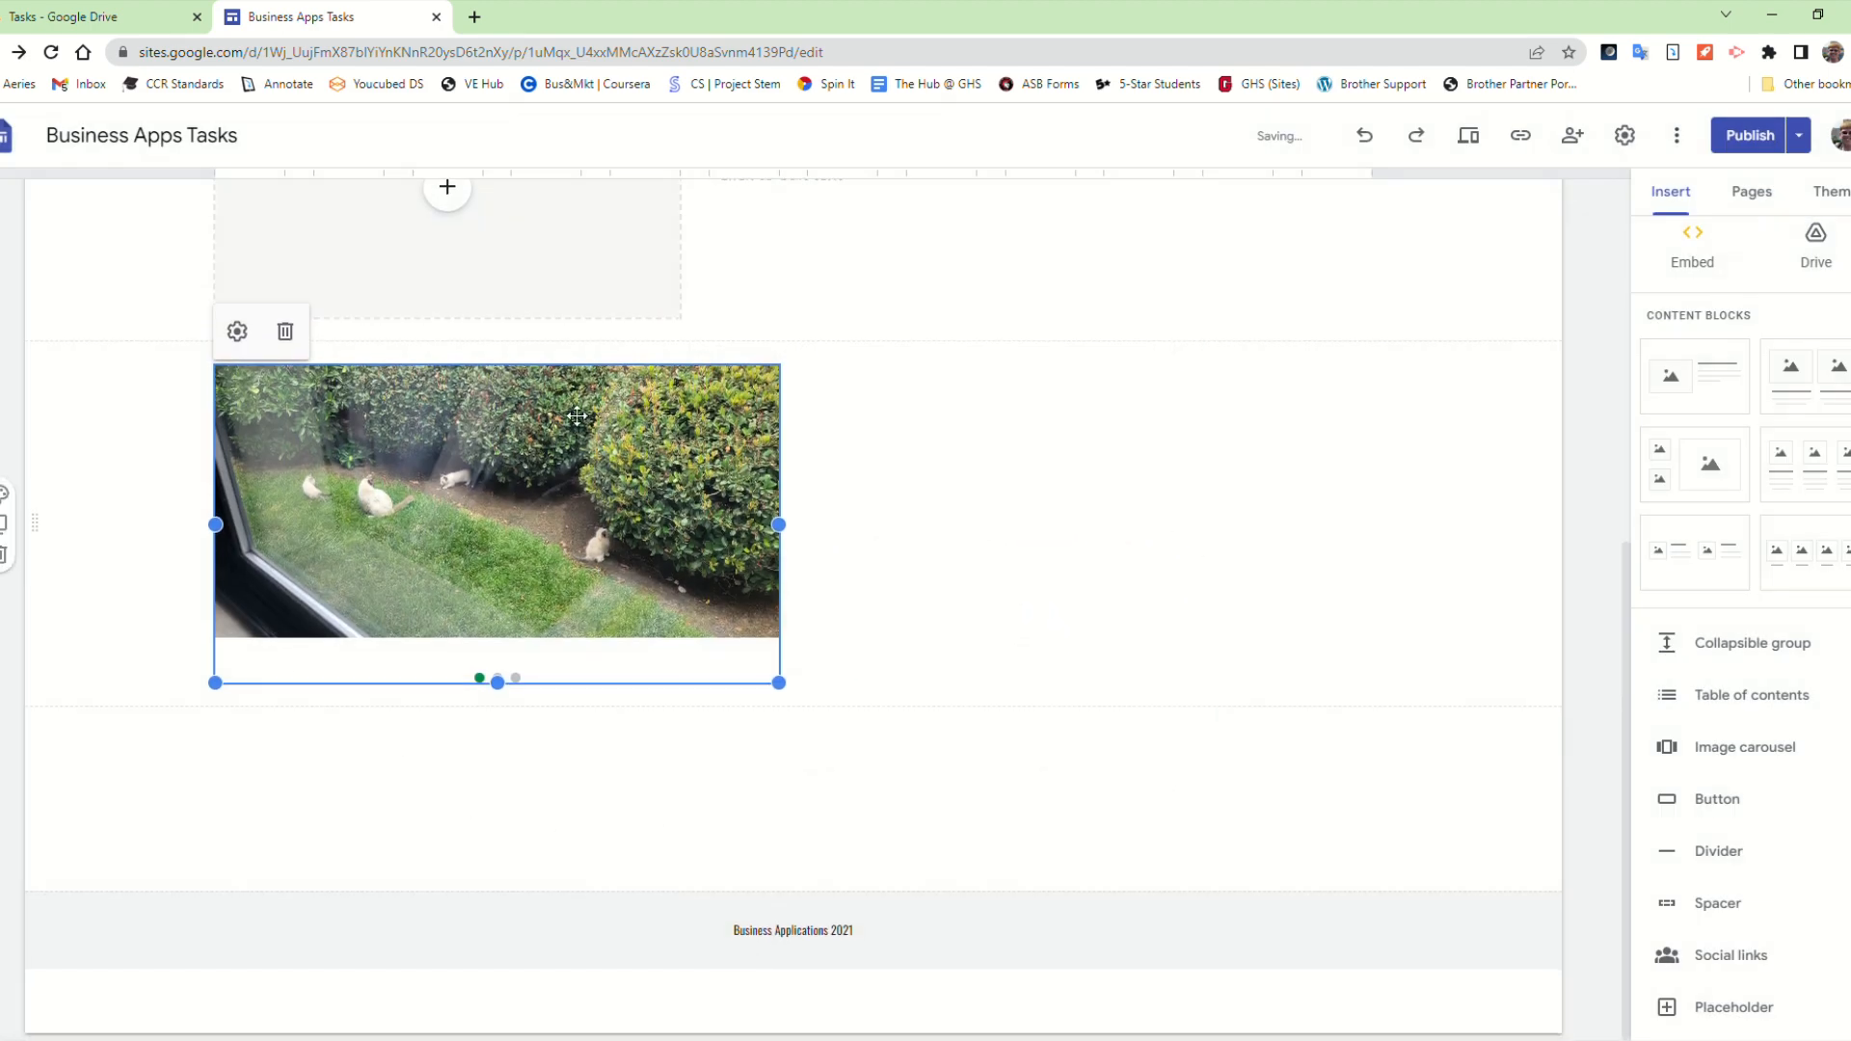
Step: Preview the page and step through the carousel's images and captions
left_click(1468, 135)
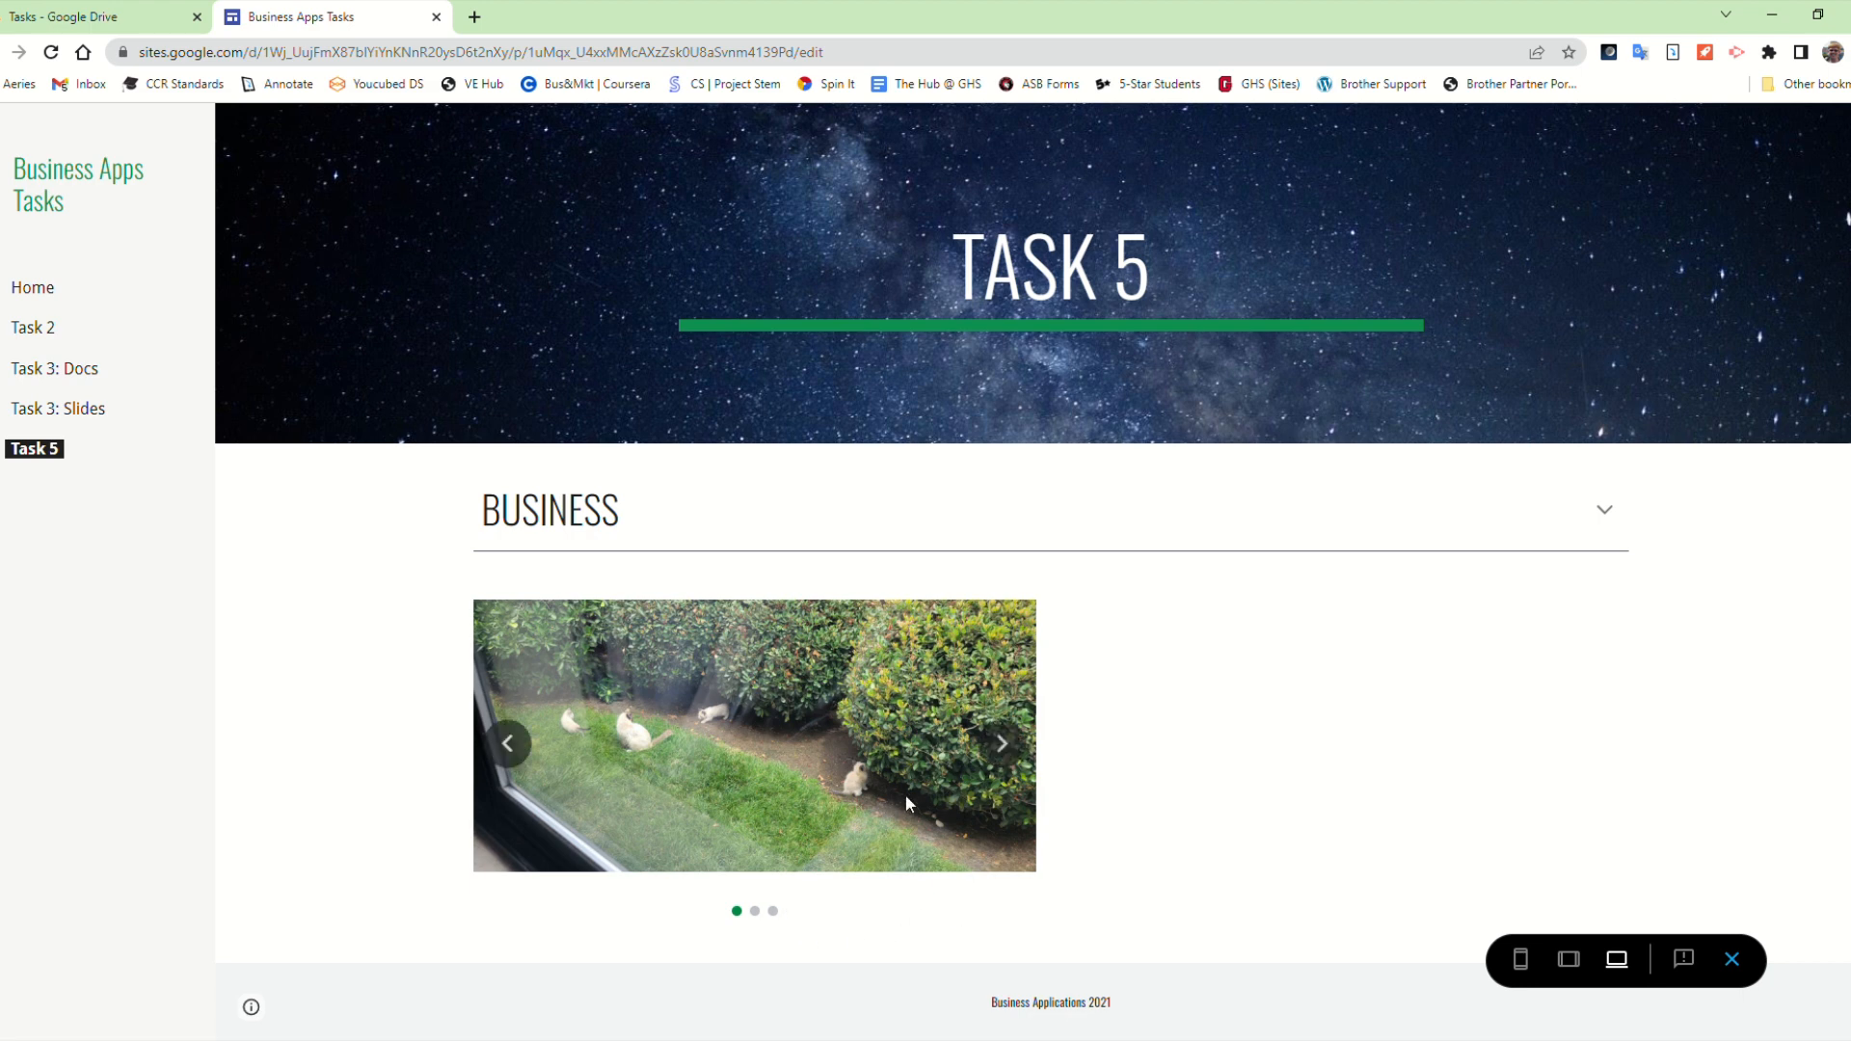
left_click(999, 758)
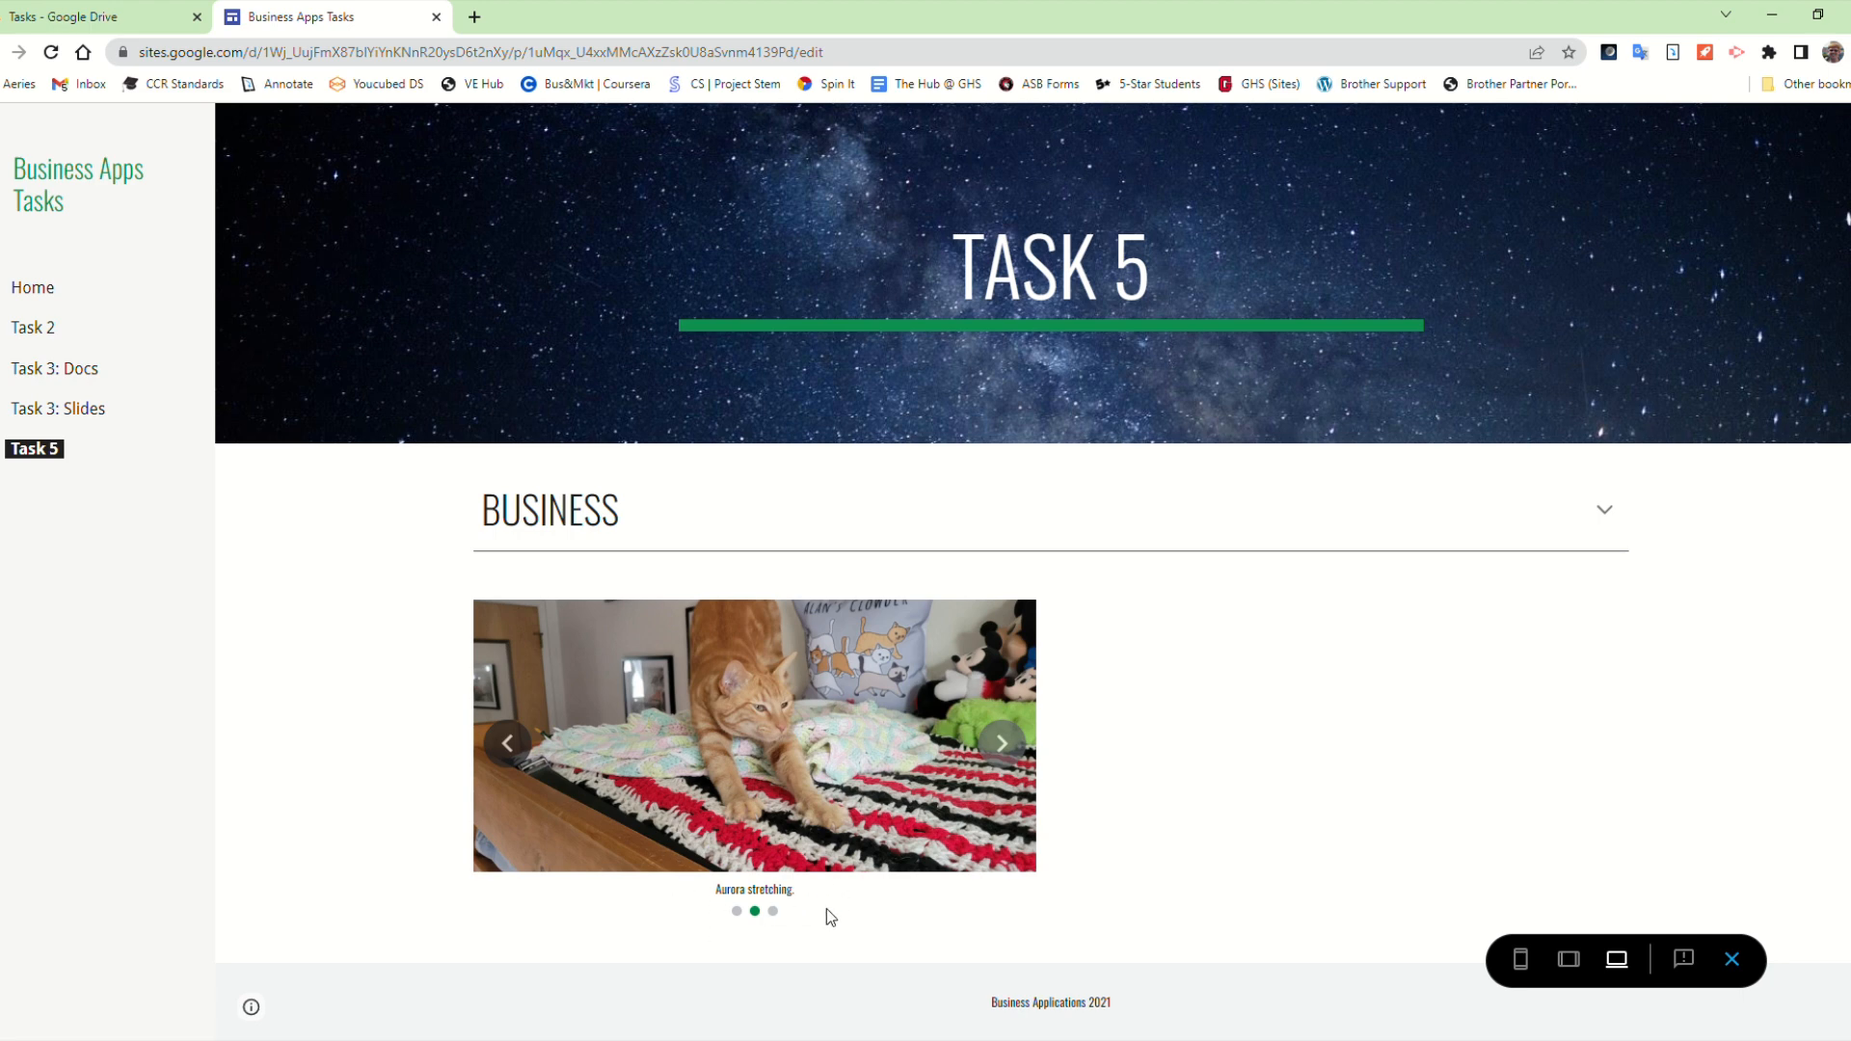
left_click(1005, 750)
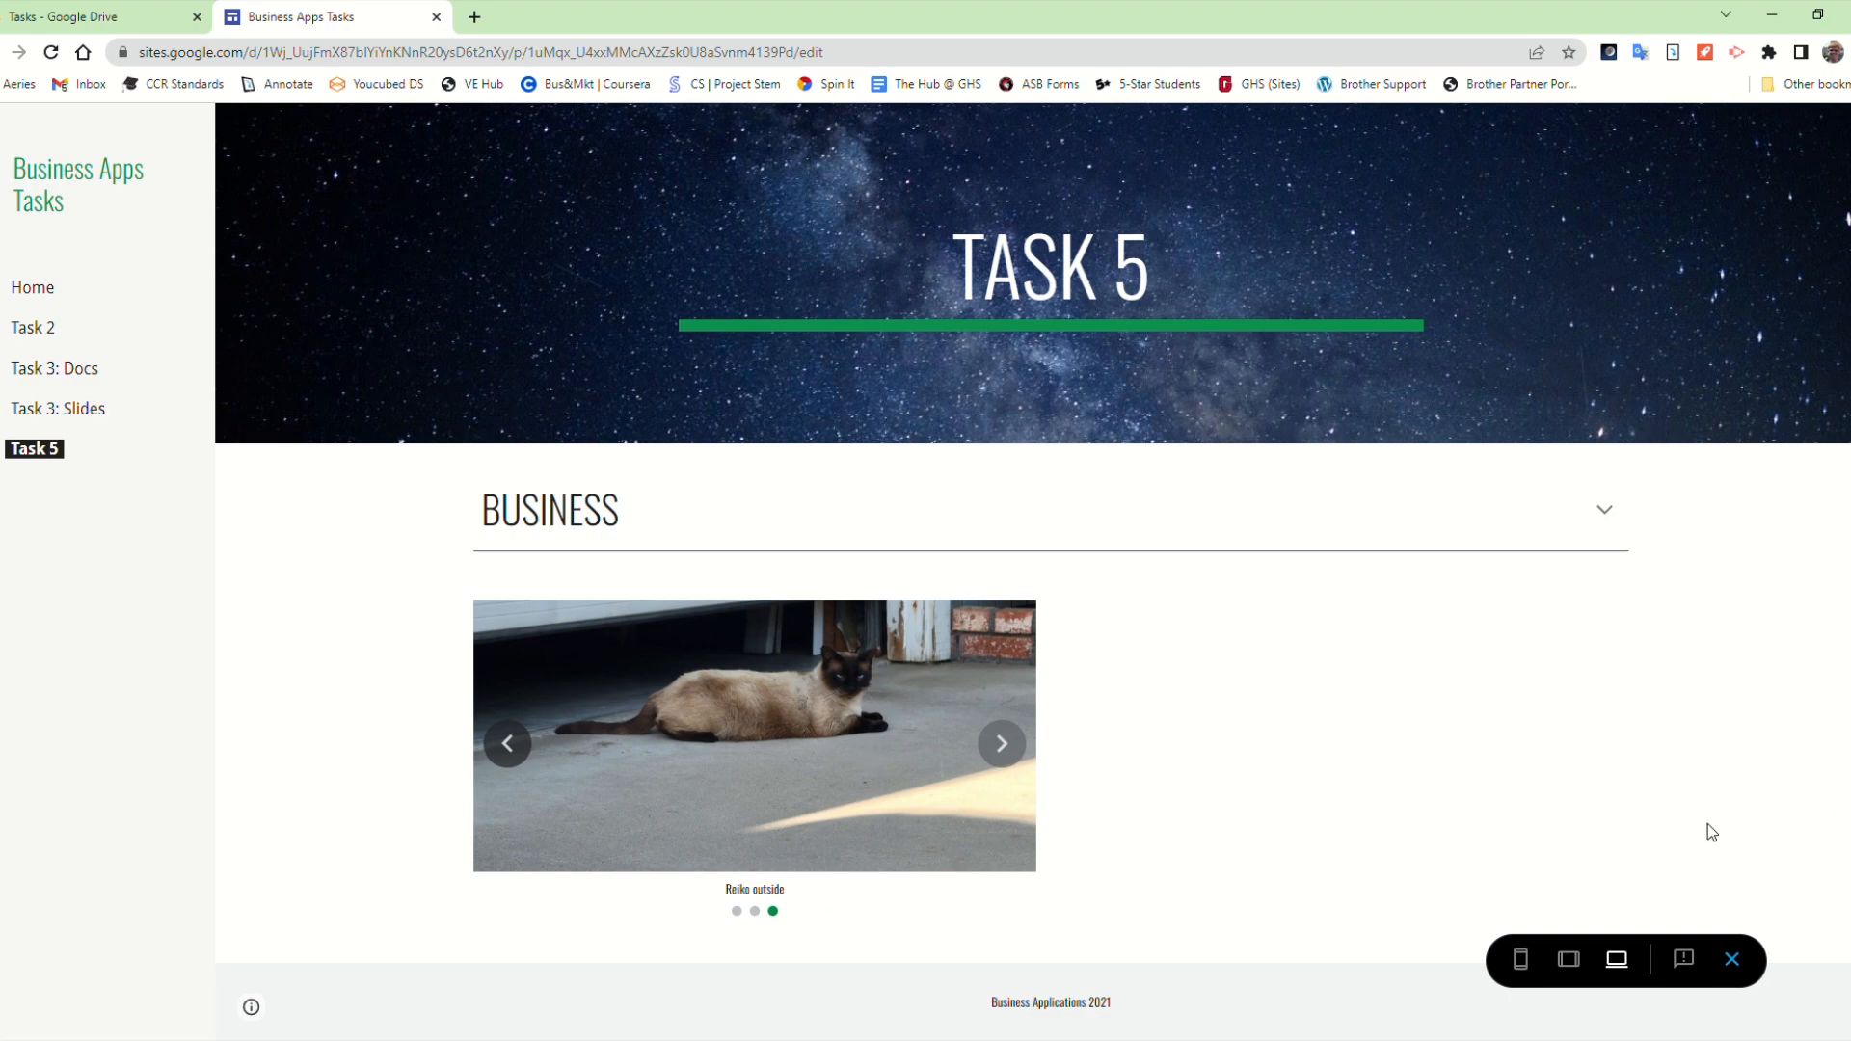
left_click(1731, 958)
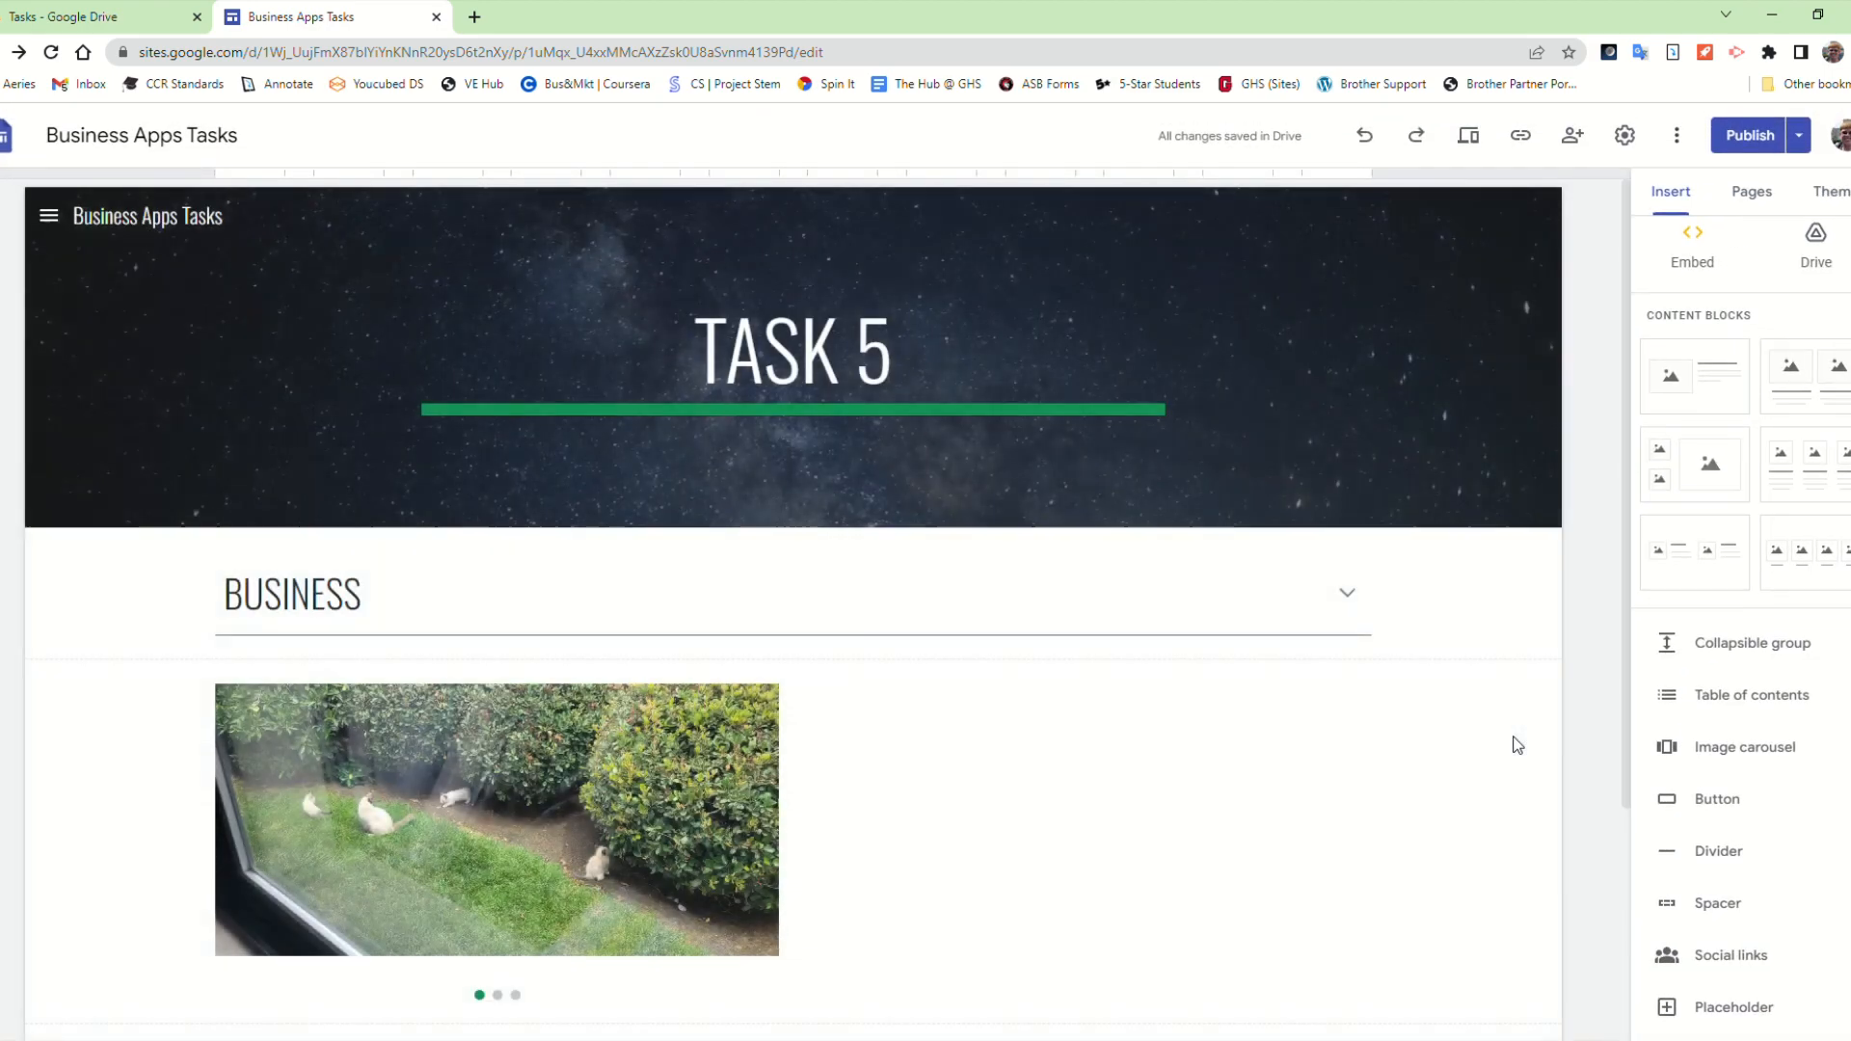
Step: Make the image carousel slightly taller while keeping its width
scroll(1517, 744, "down", 2)
left_click(759, 749)
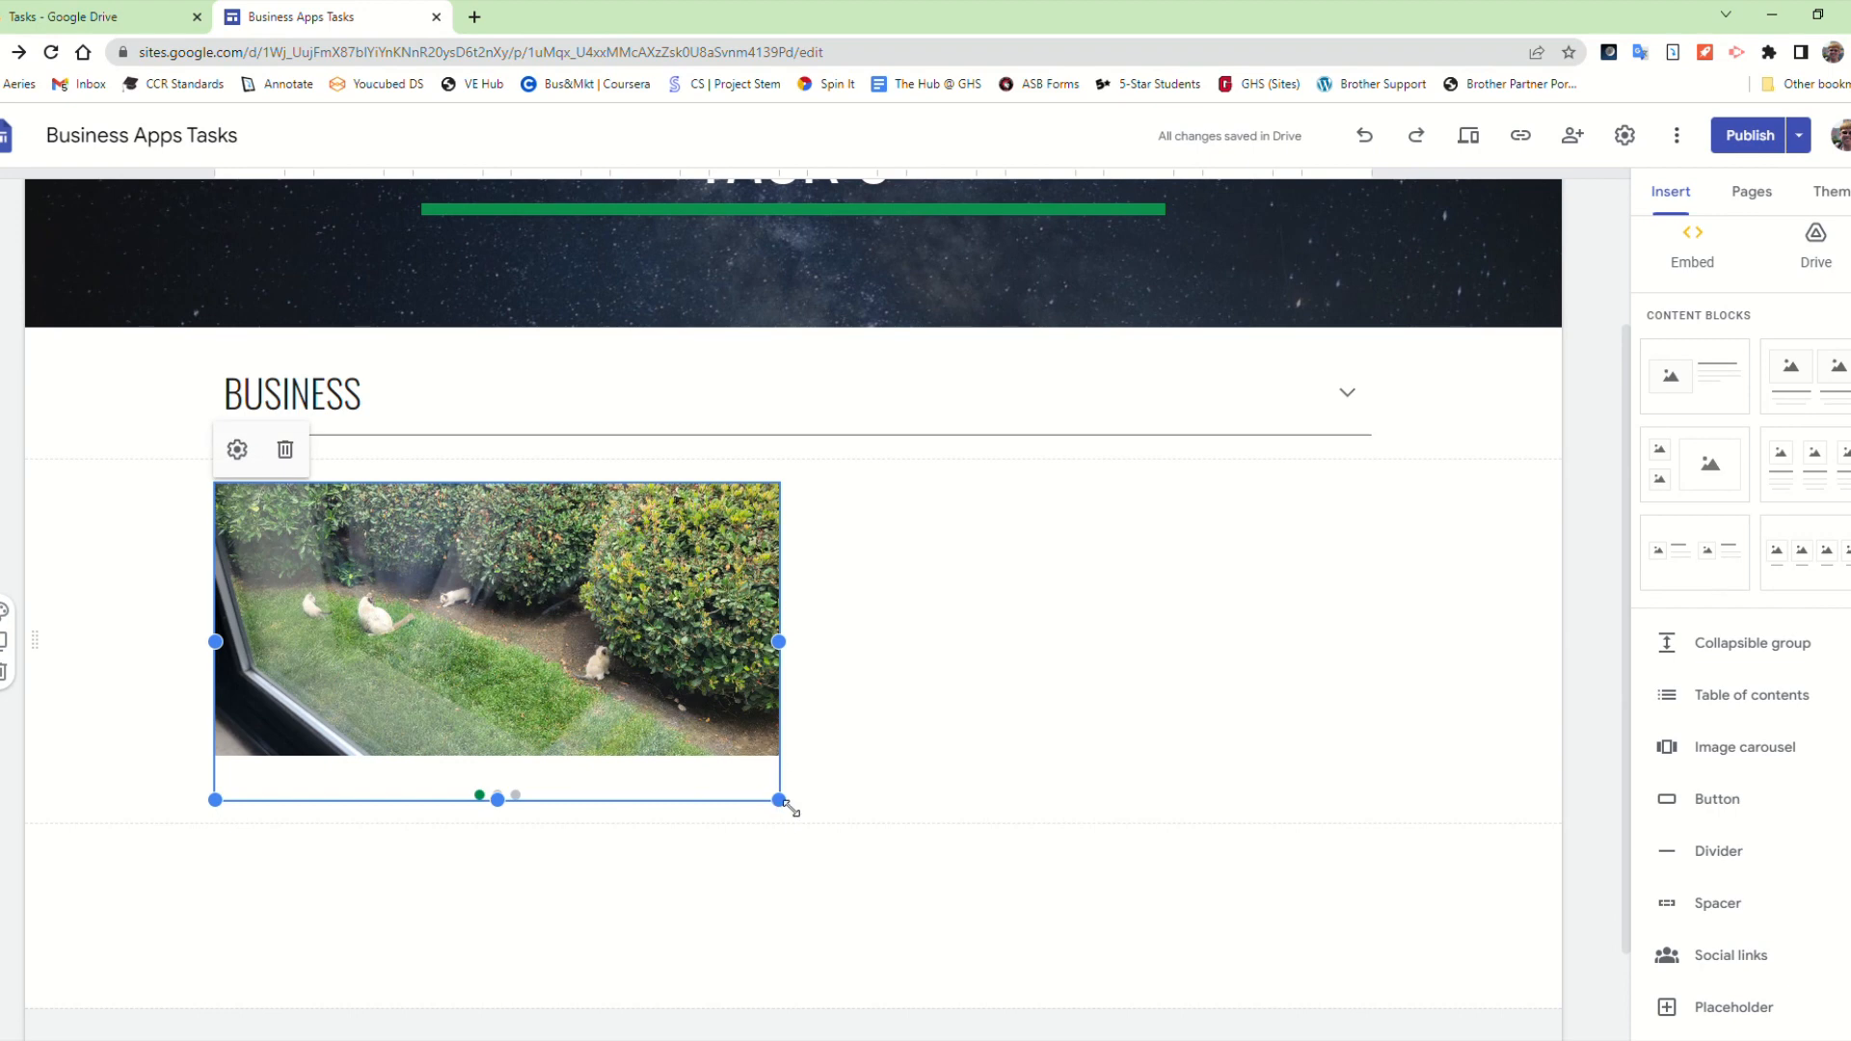
left_click_drag(786, 806, 783, 863)
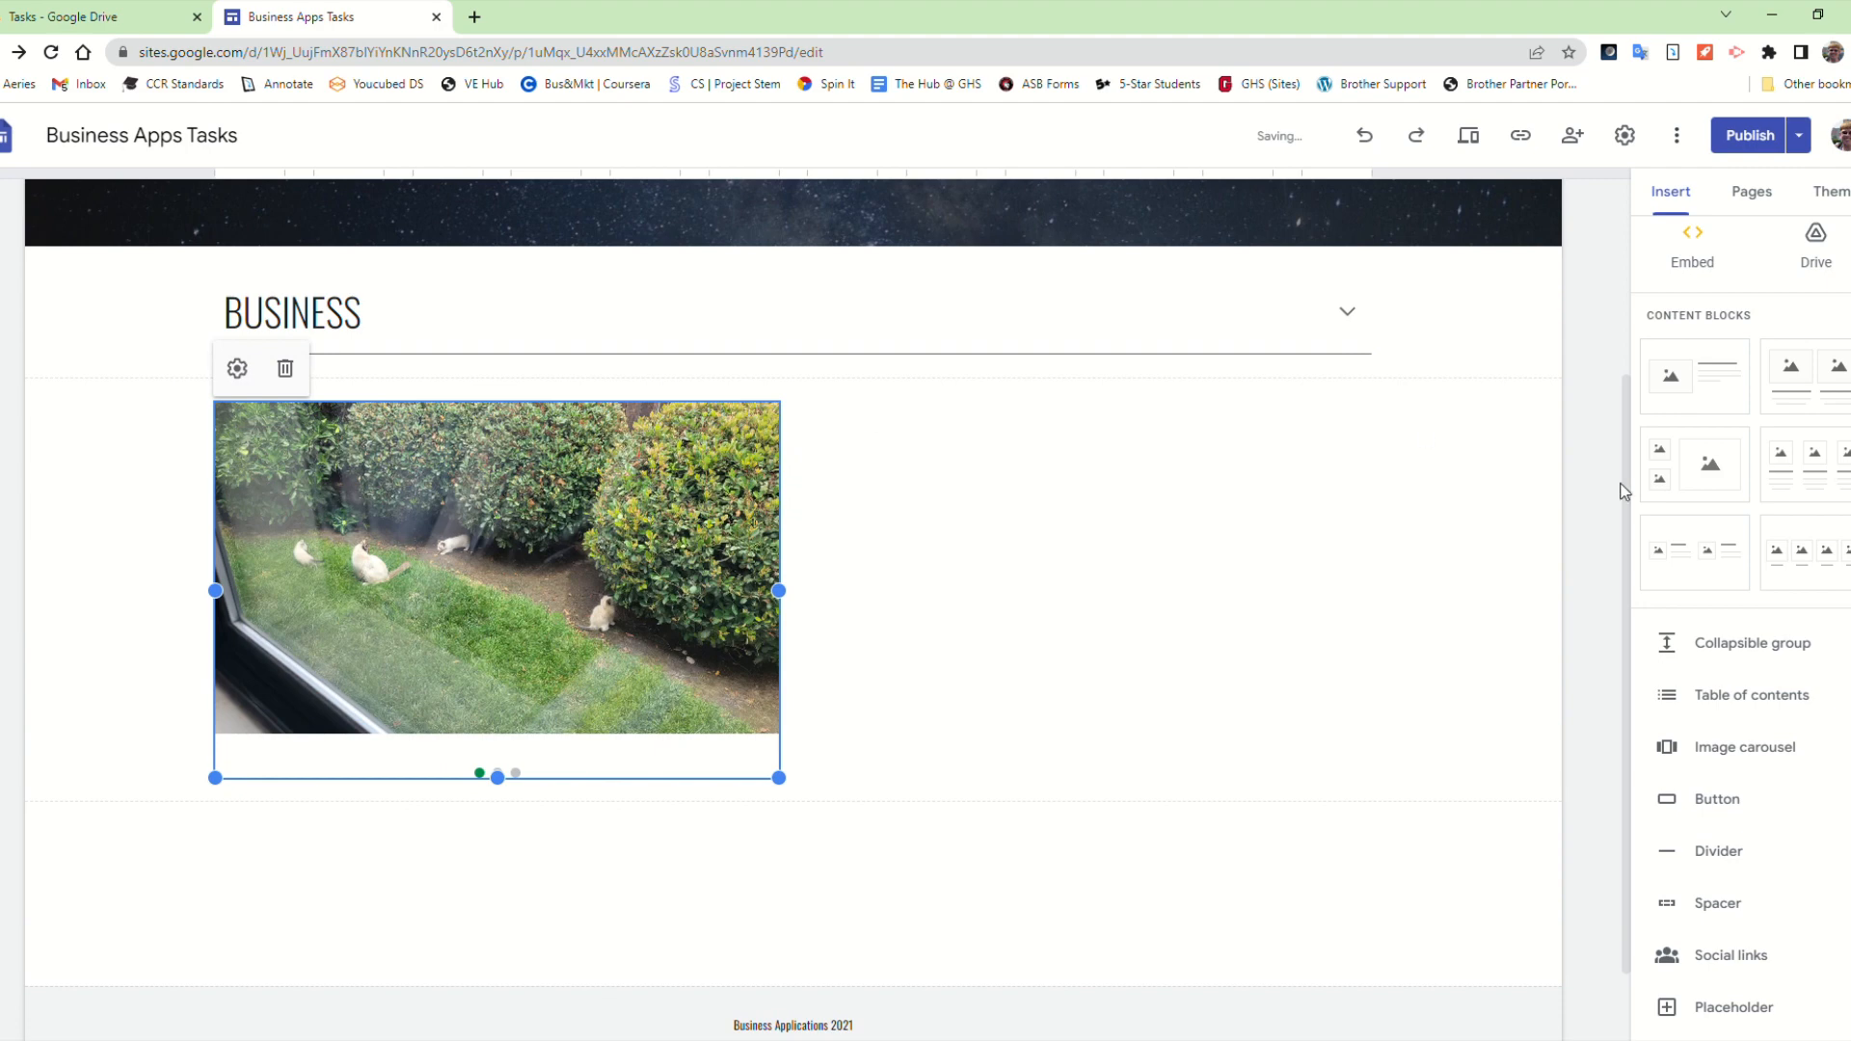
scroll(1788, 579, "down", 2)
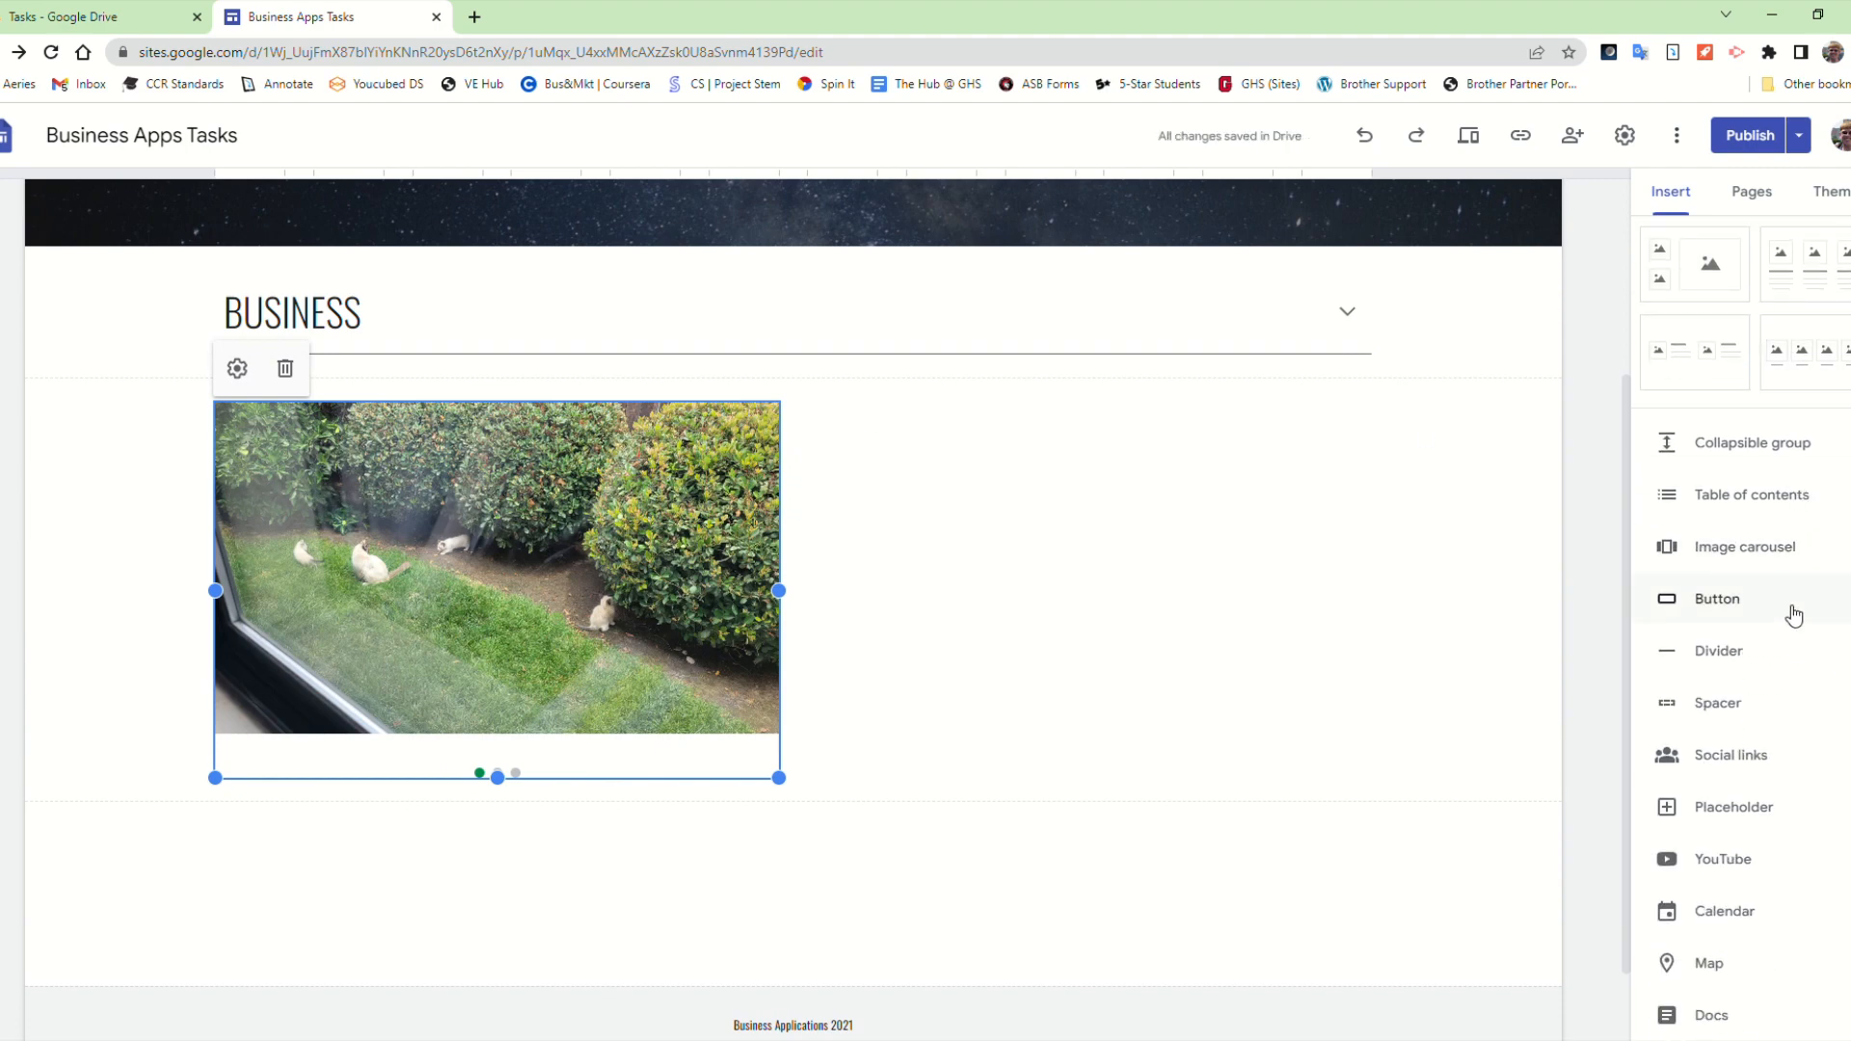
left_click(1791, 608)
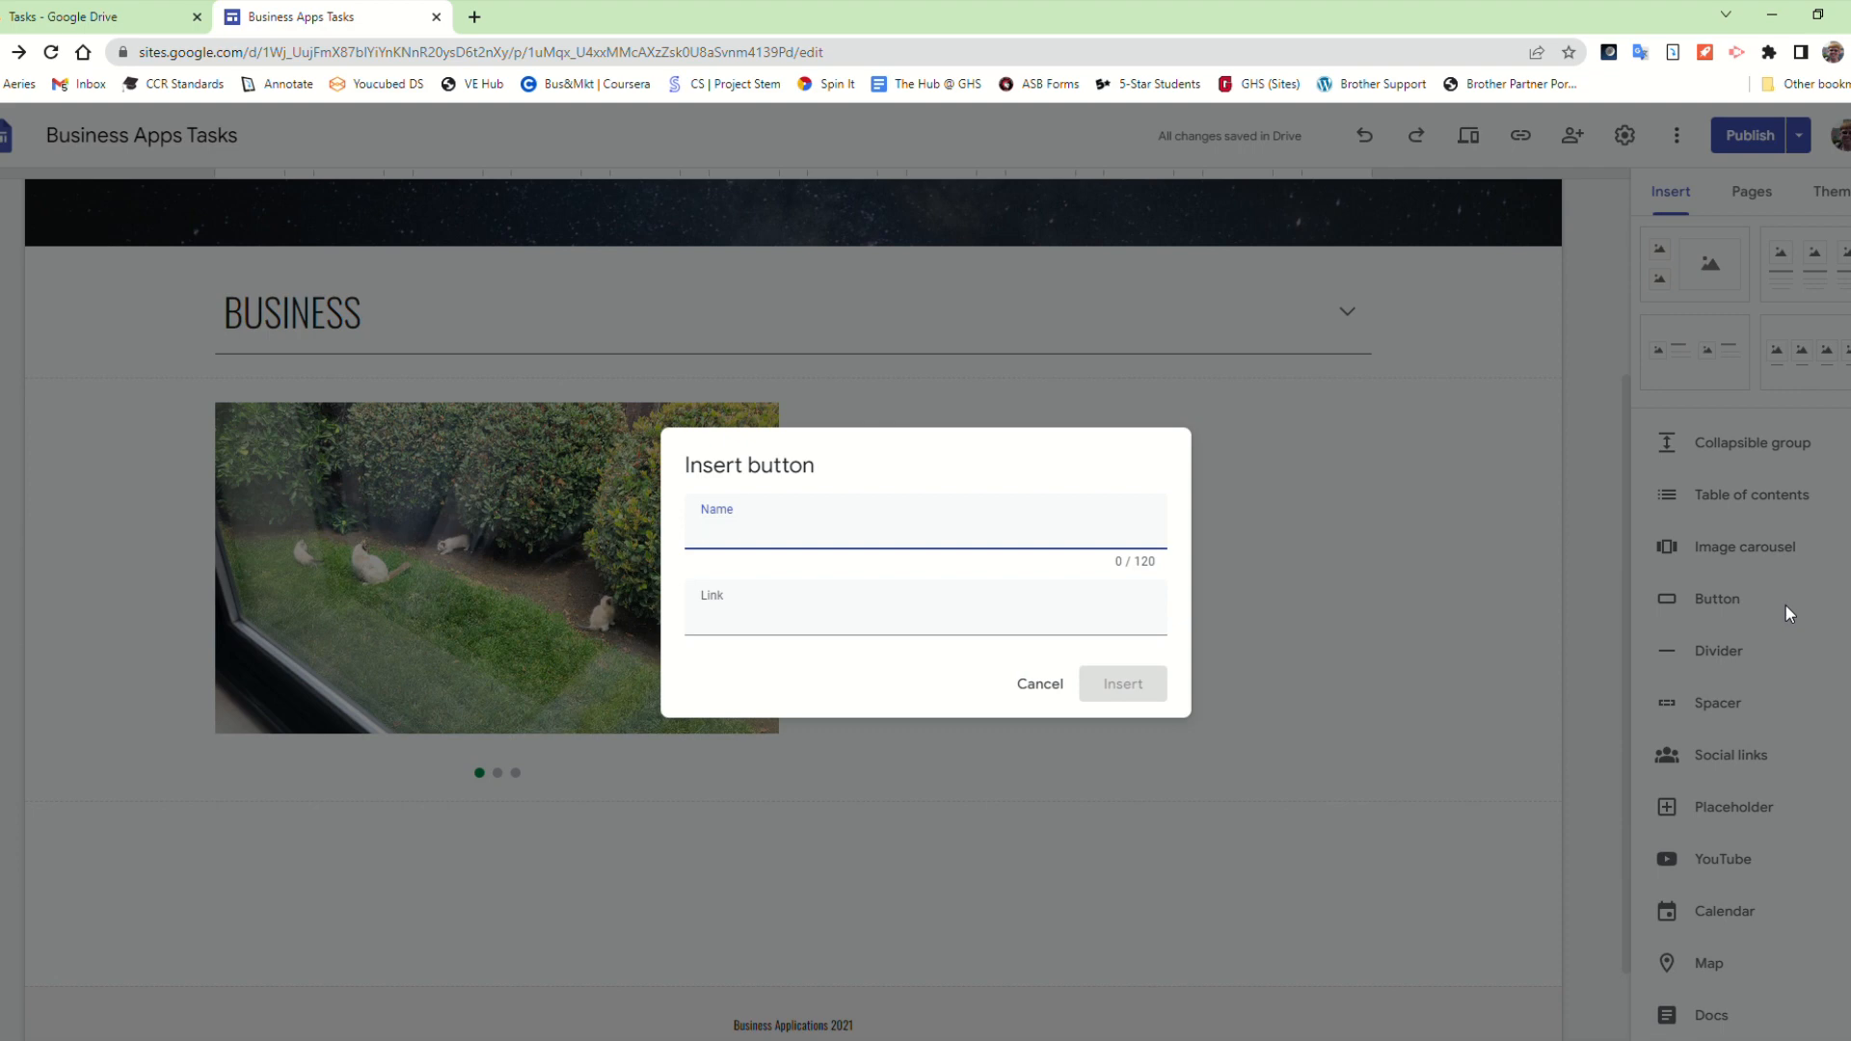
type("YouTube")
key("Tab")
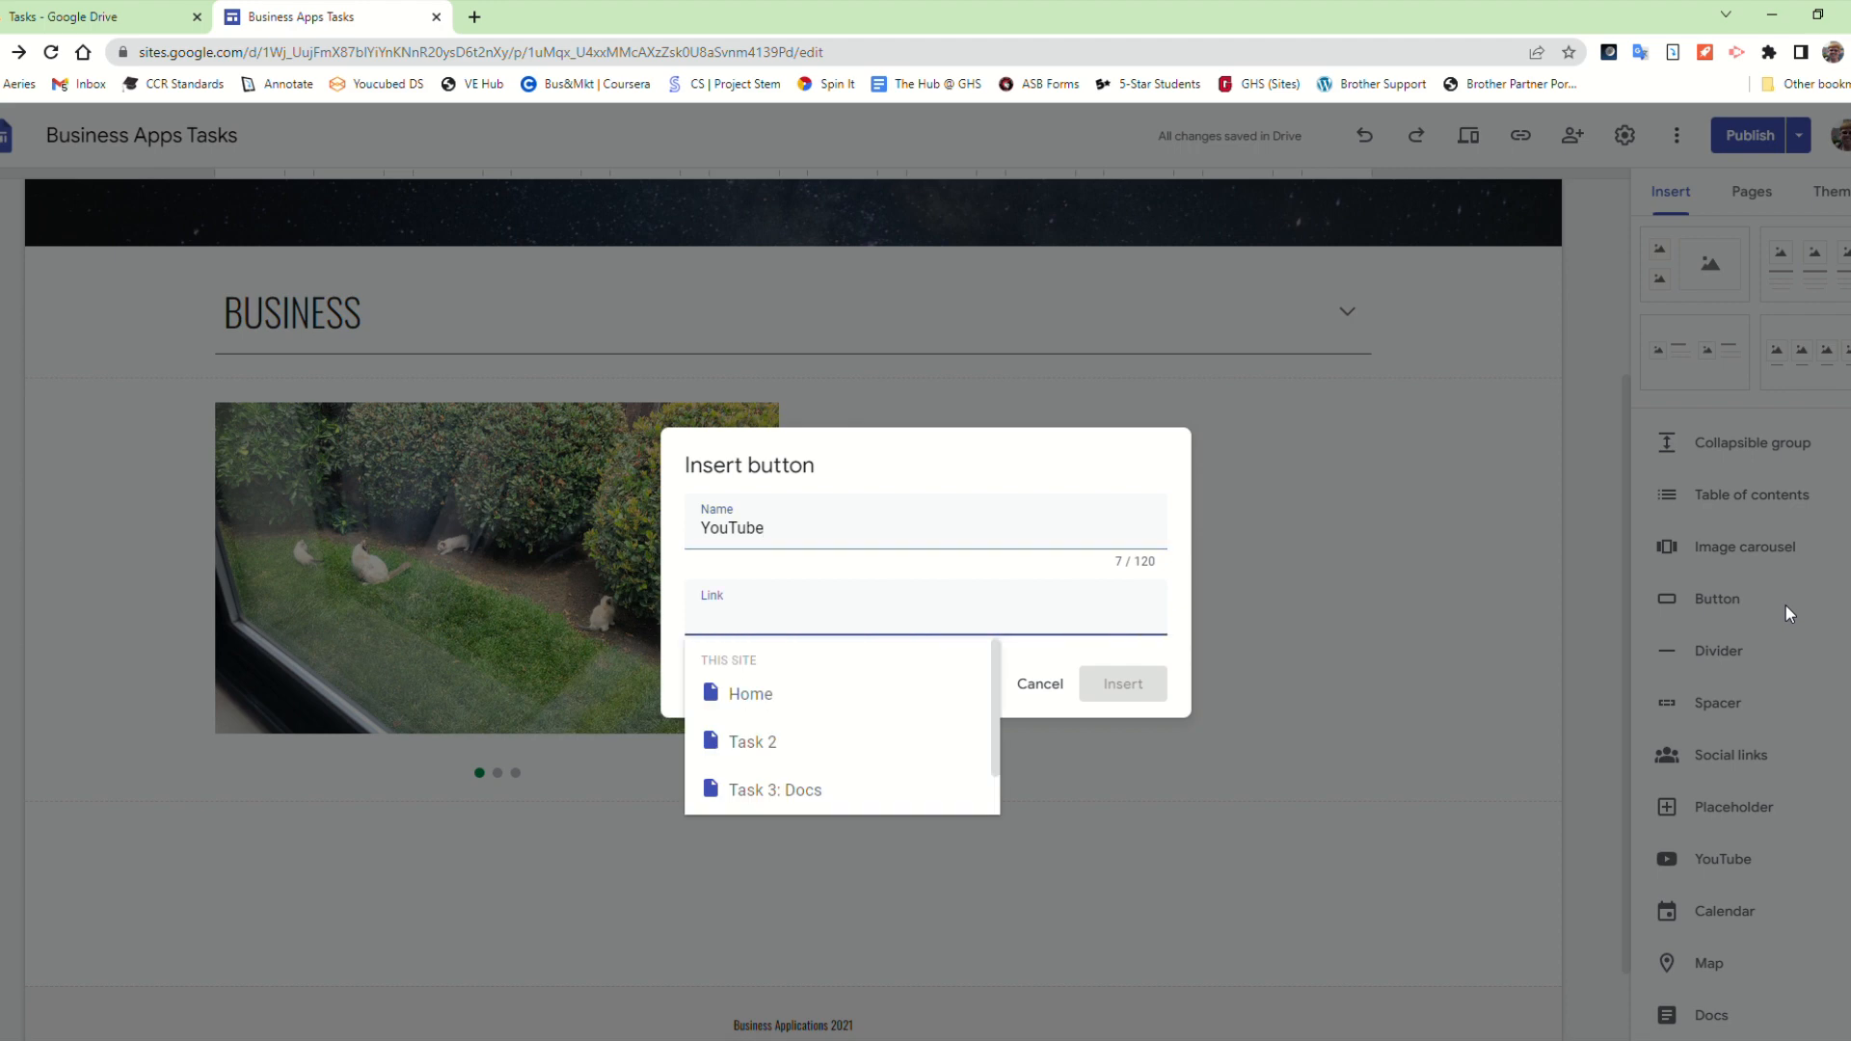
scroll(880, 733, "down", 1)
scroll(883, 784, "up", 1)
type("http")
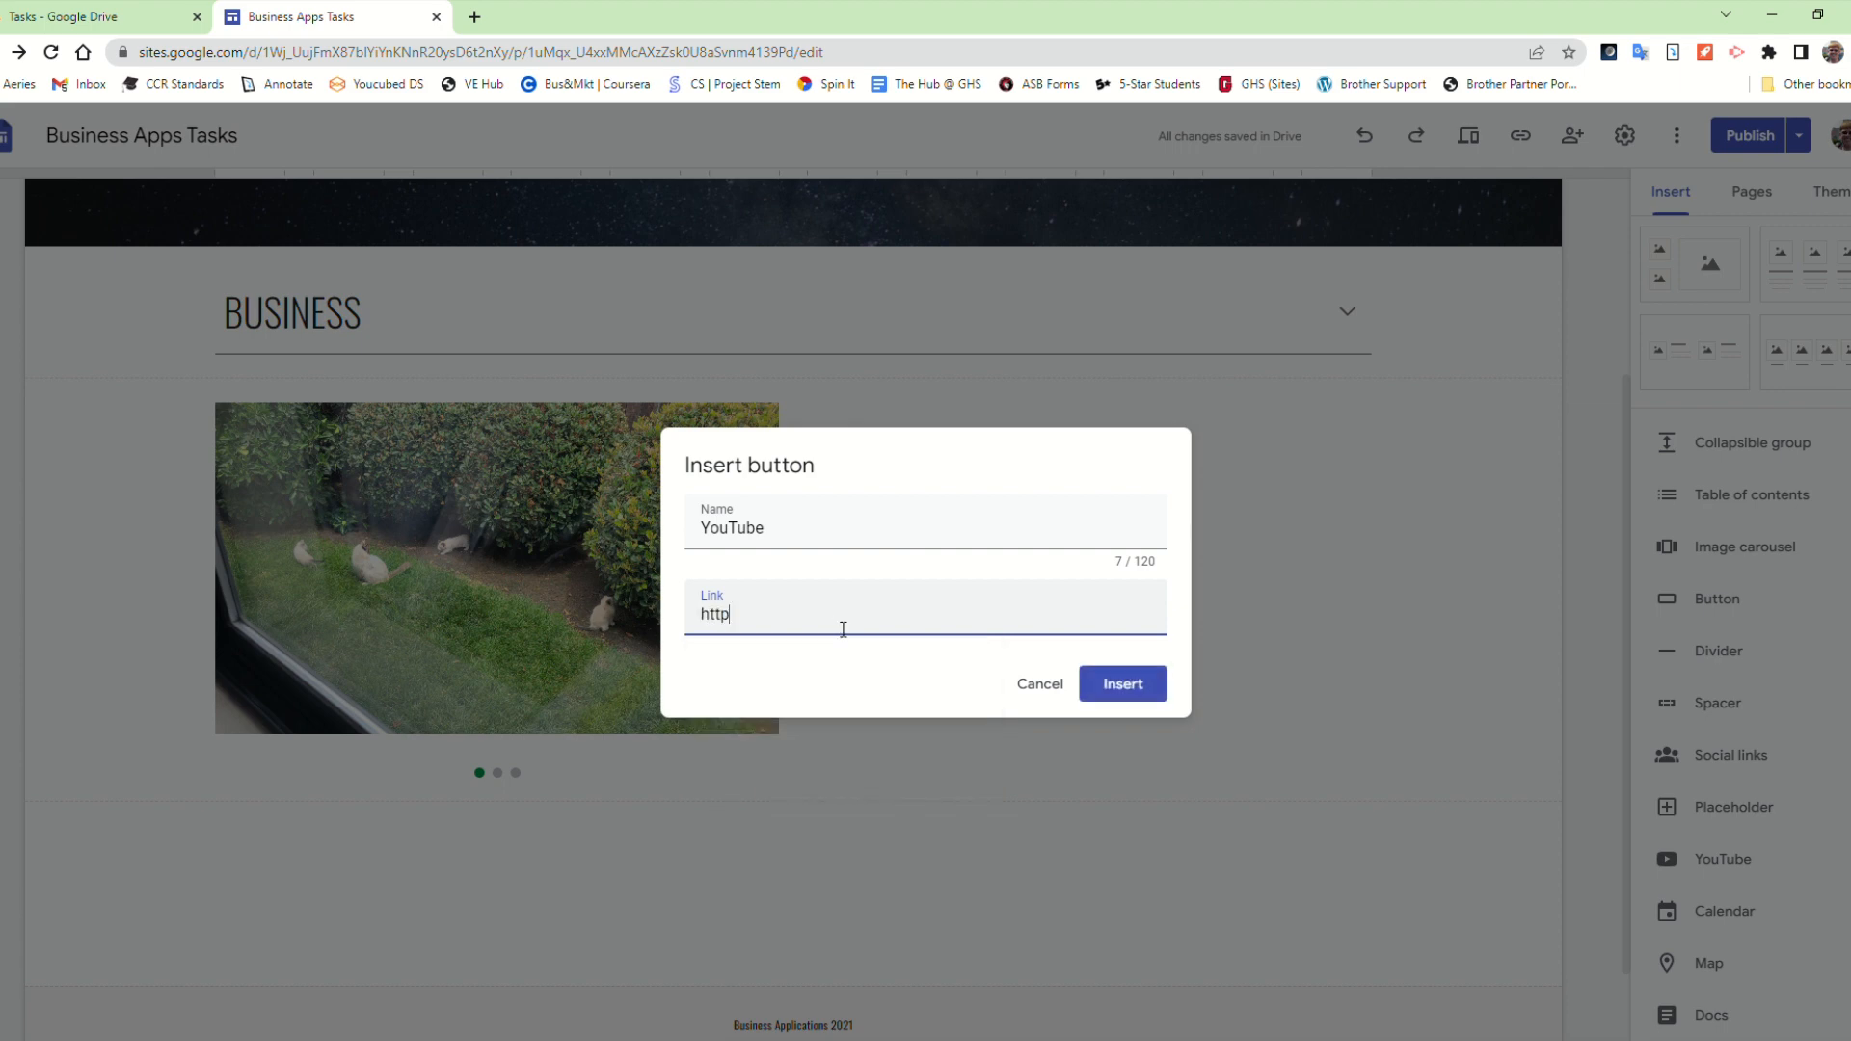
type("://www.youtube.com")
key("Return")
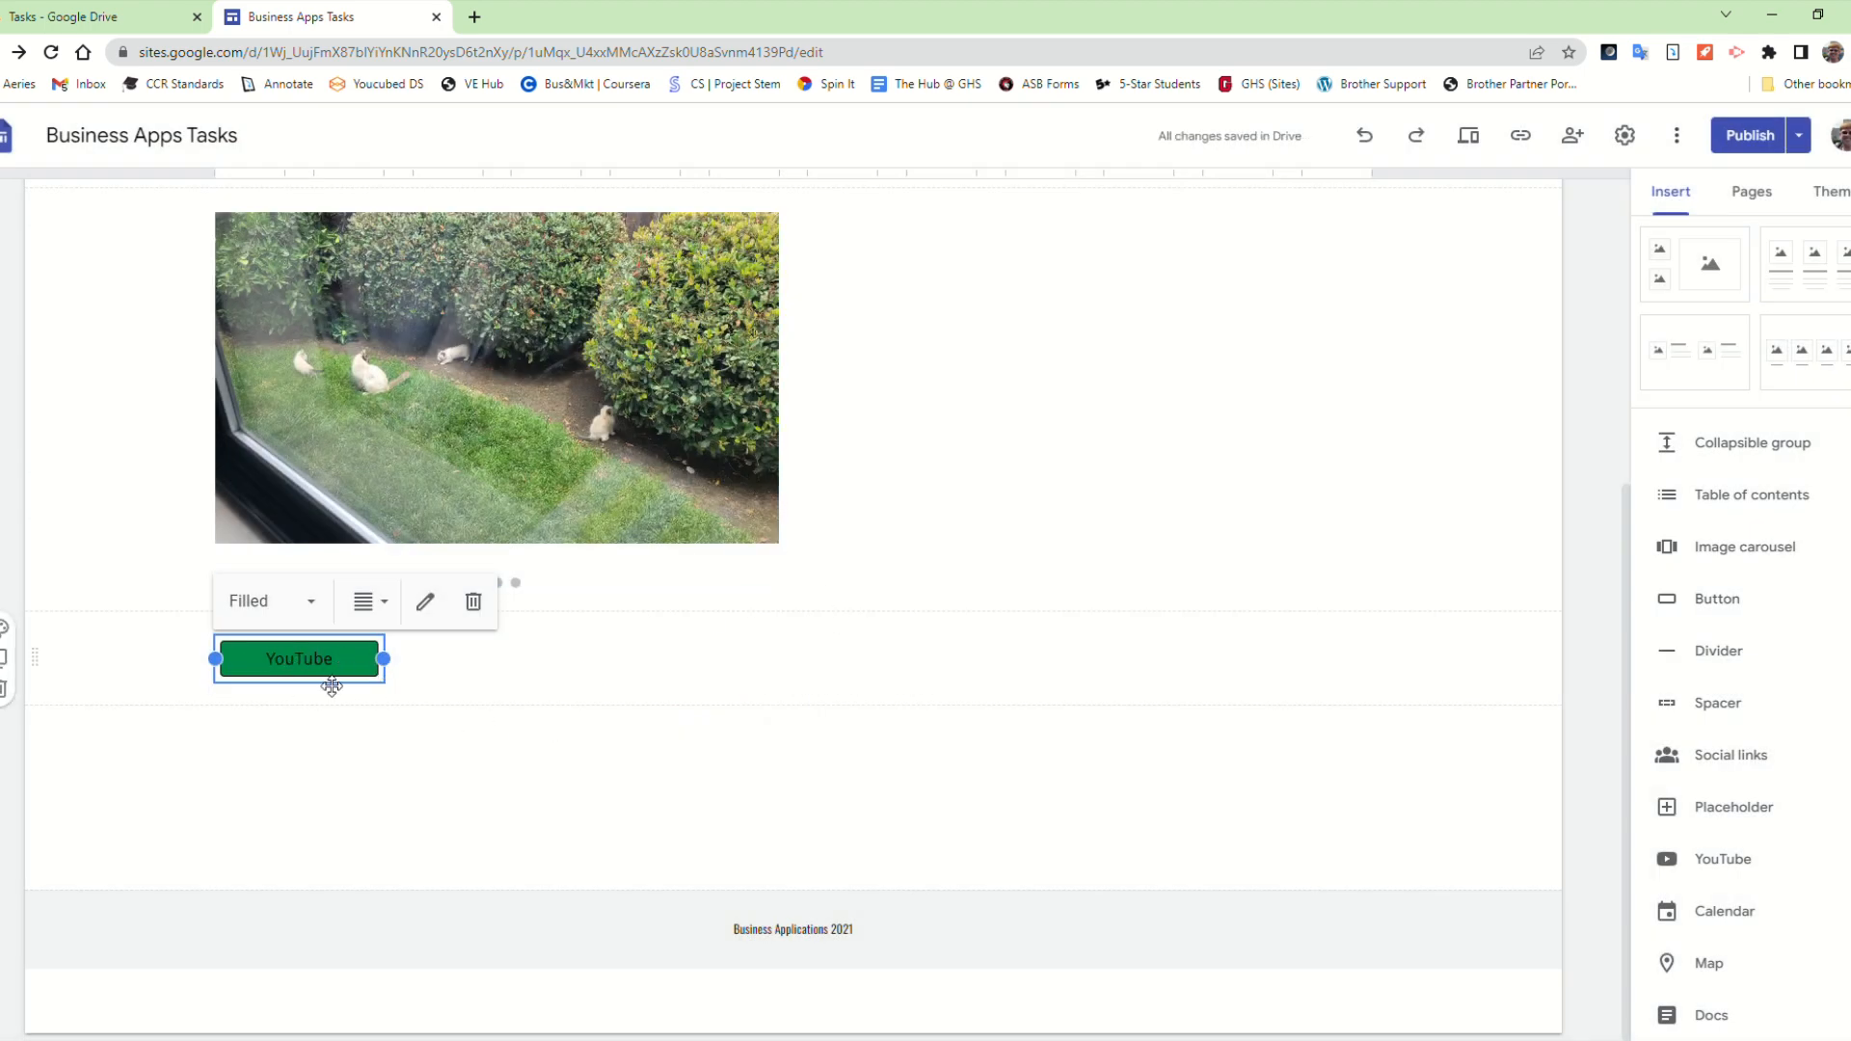
Step: Try the Outlined and Text styles on the YouTube button, and return it to the Filled style
left_click(305, 617)
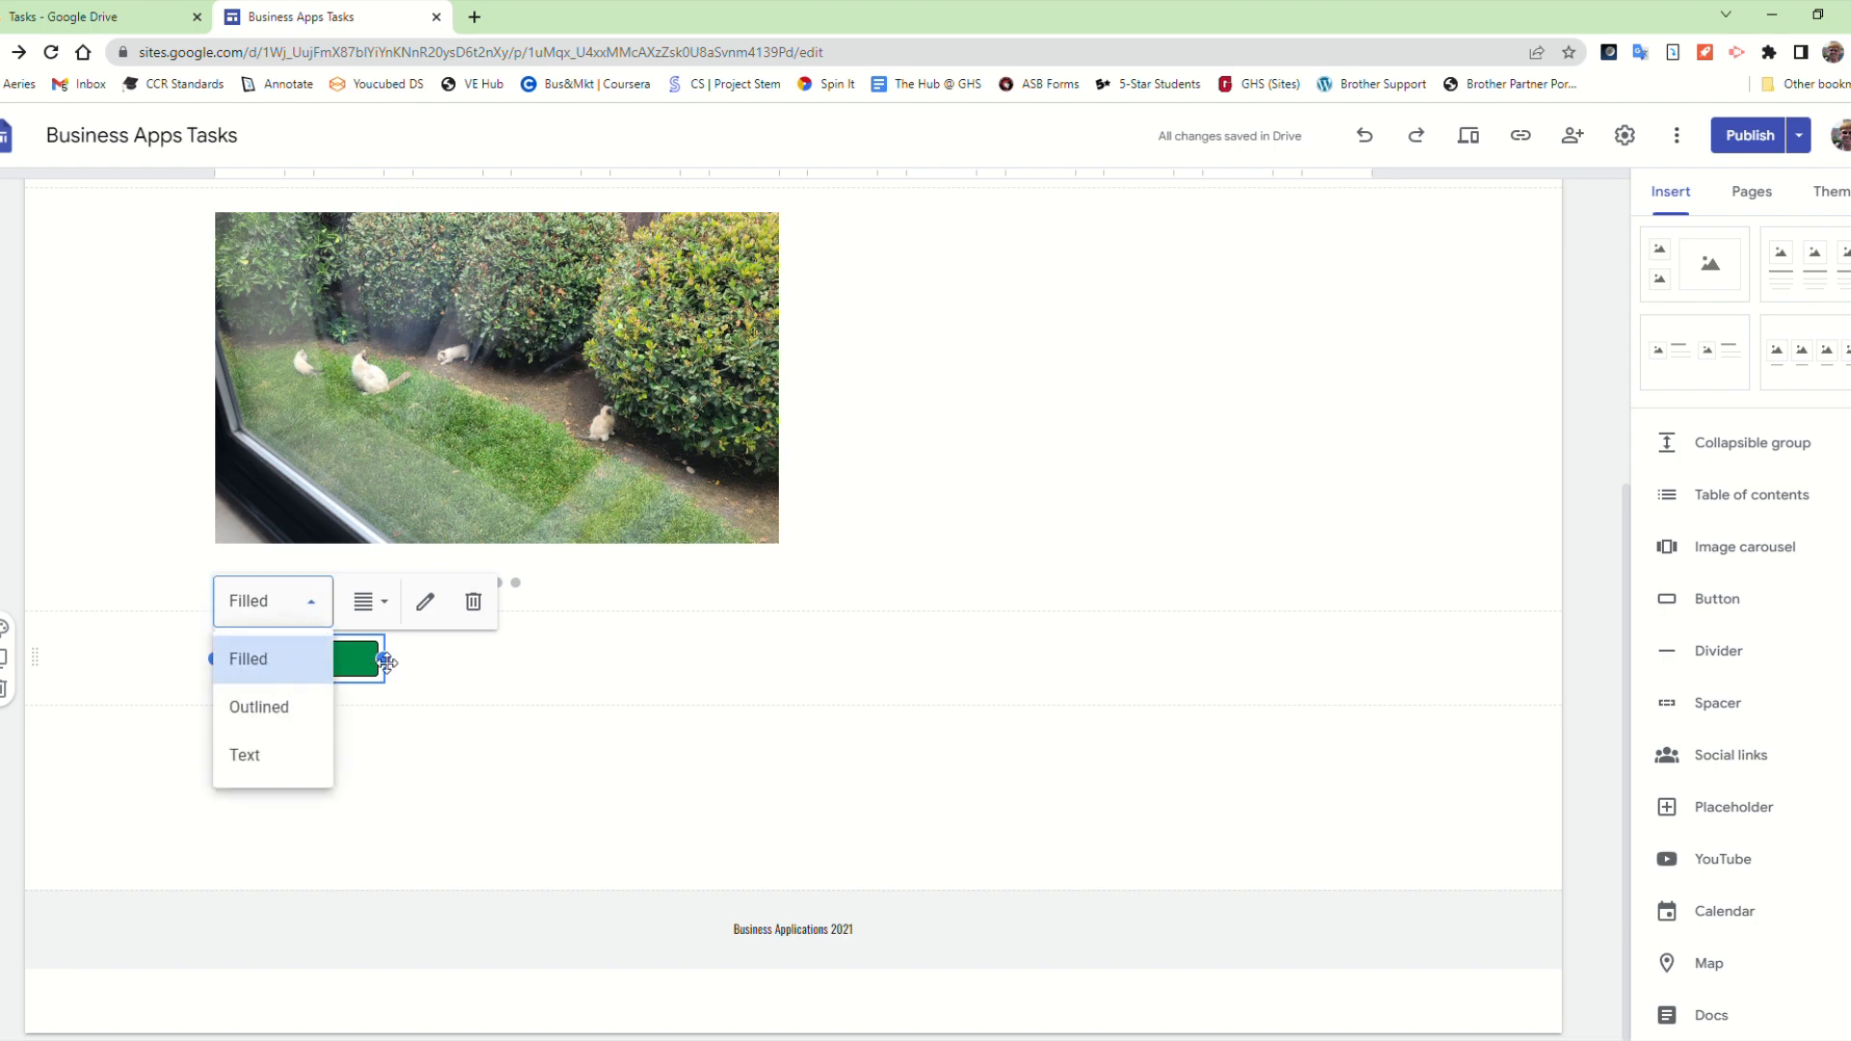
left_click(299, 713)
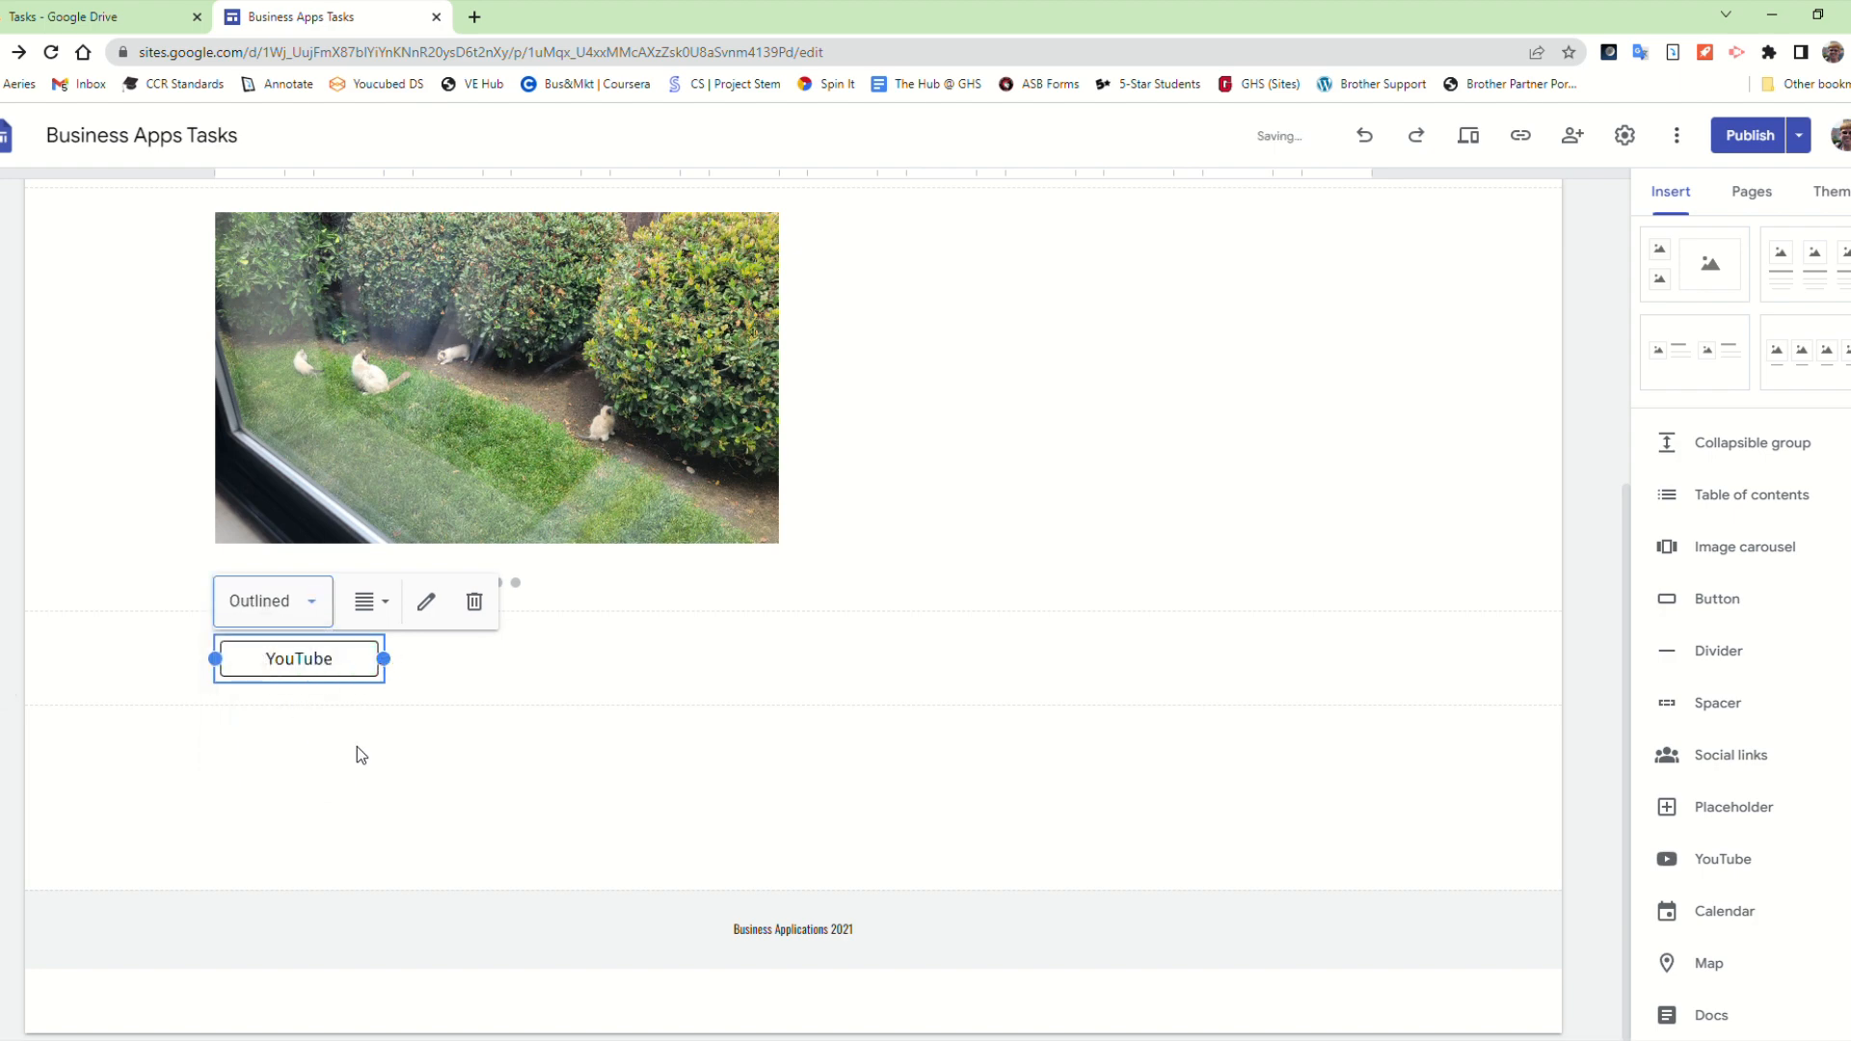
left_click(289, 609)
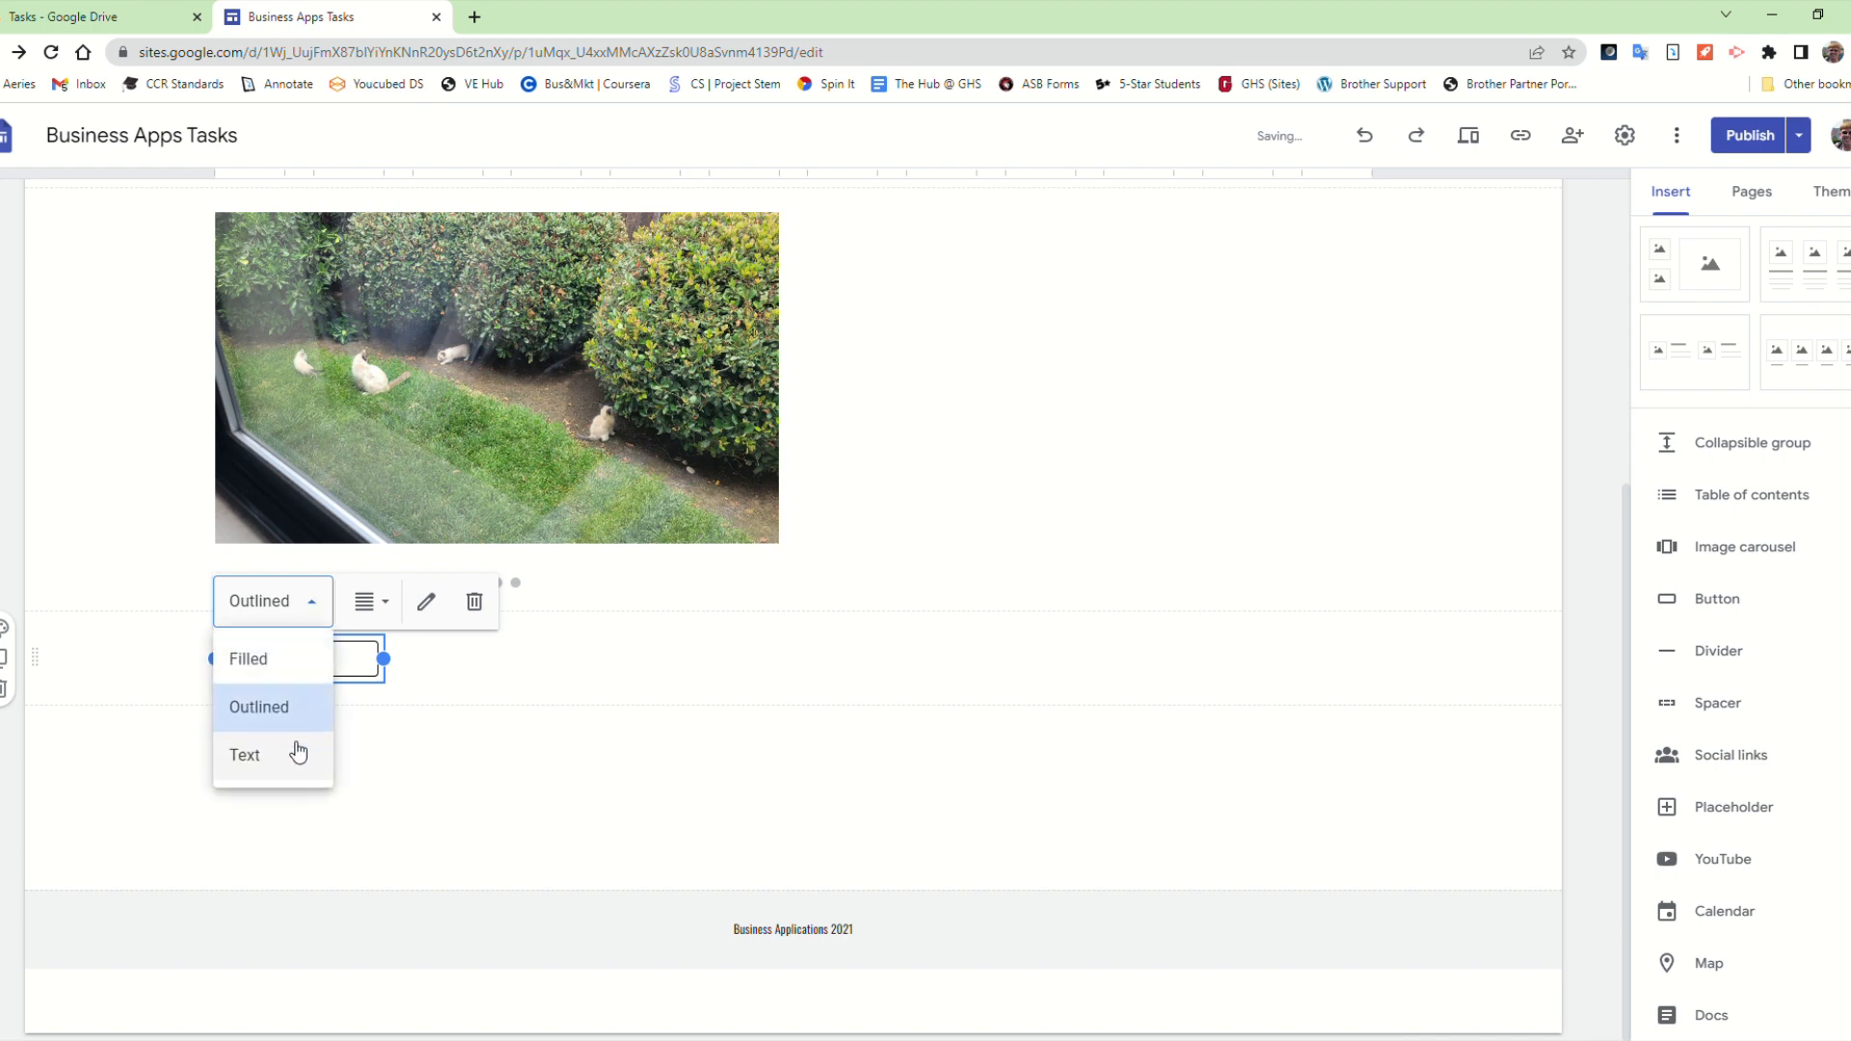
left_click(295, 757)
left_click(256, 604)
left_click(271, 655)
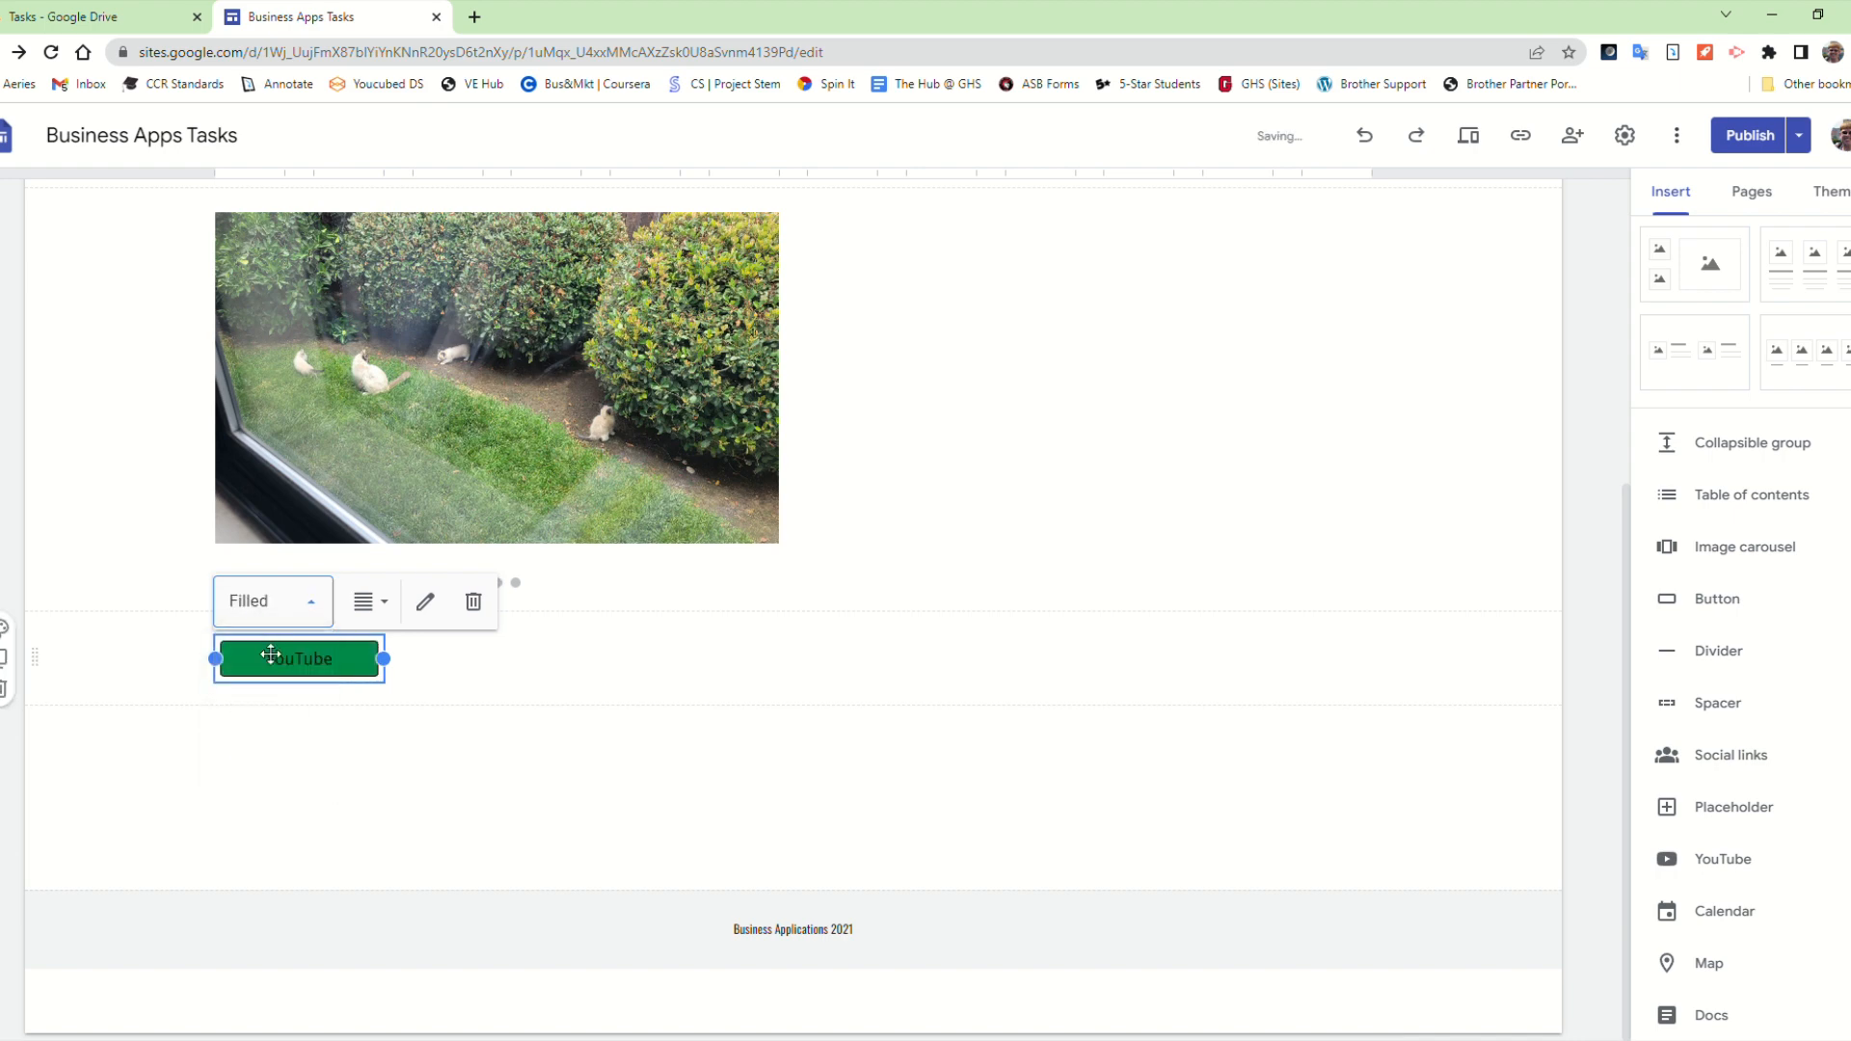
Step: Try left, center and right alignment on the YouTube button
left_click(366, 603)
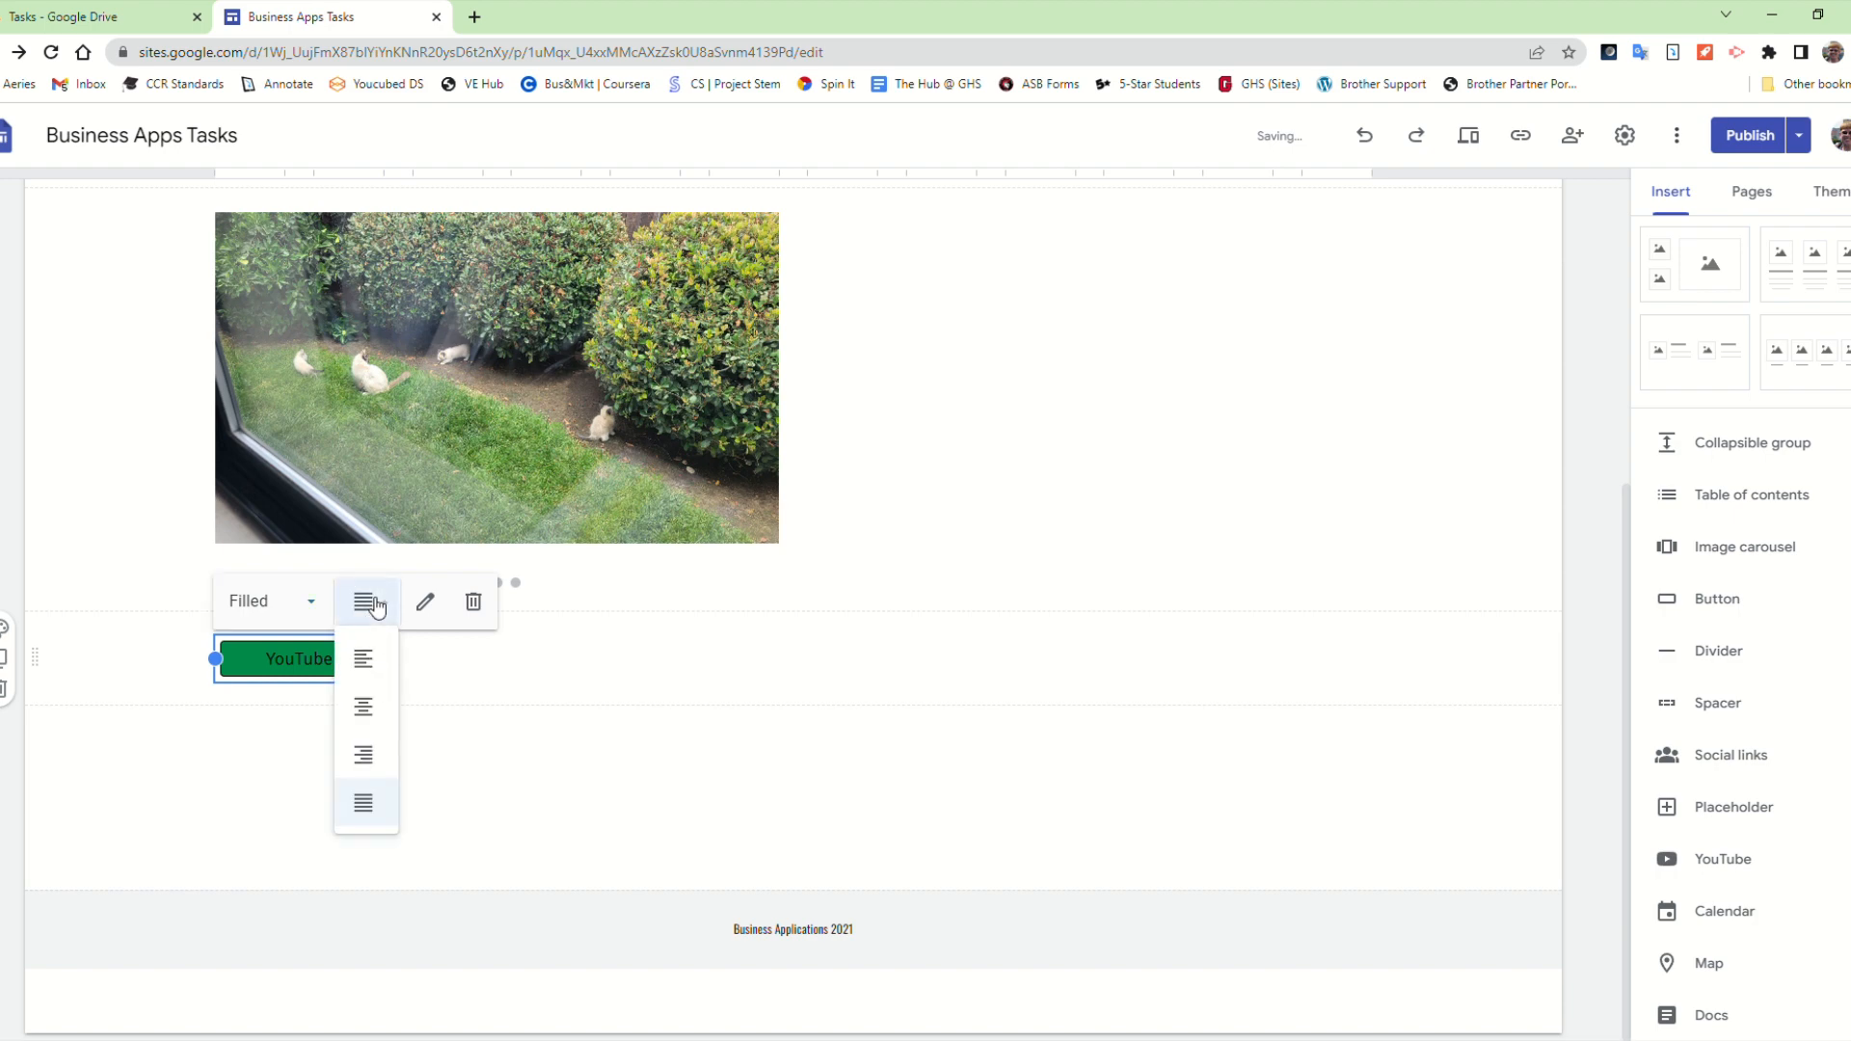
left_click(374, 656)
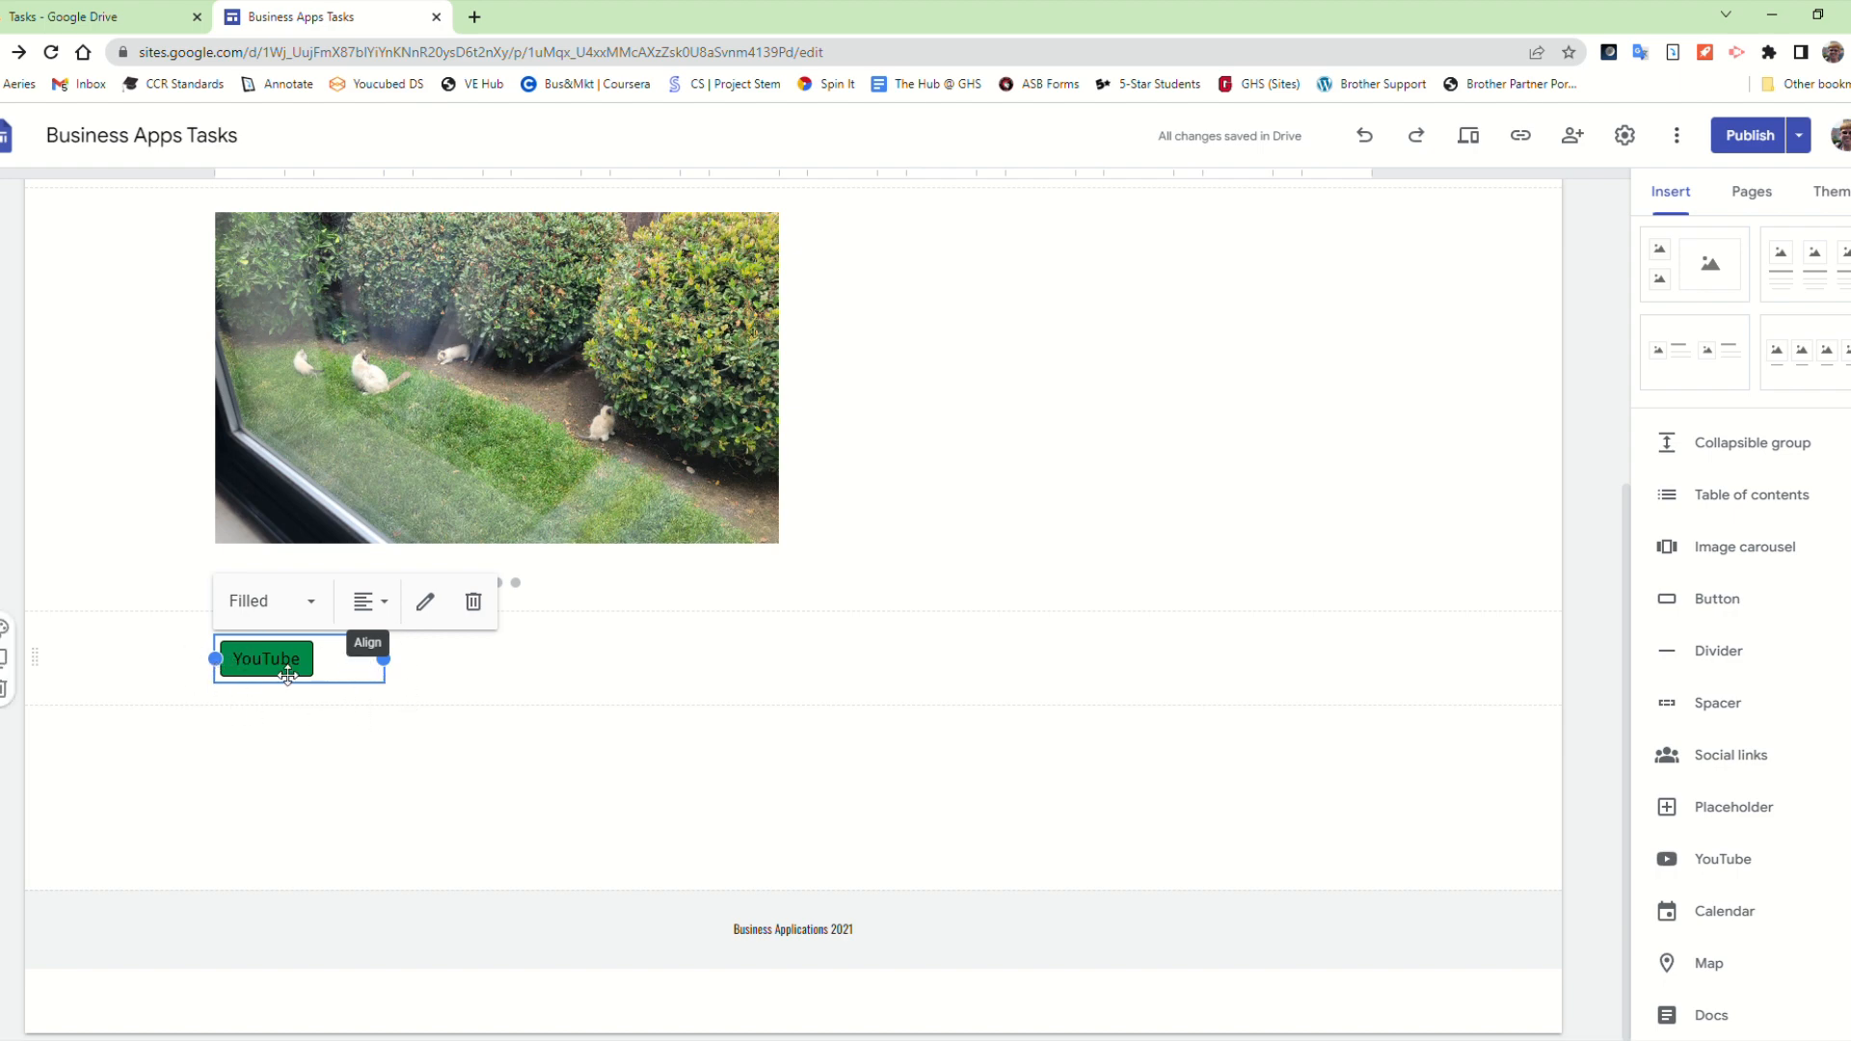
left_click(379, 605)
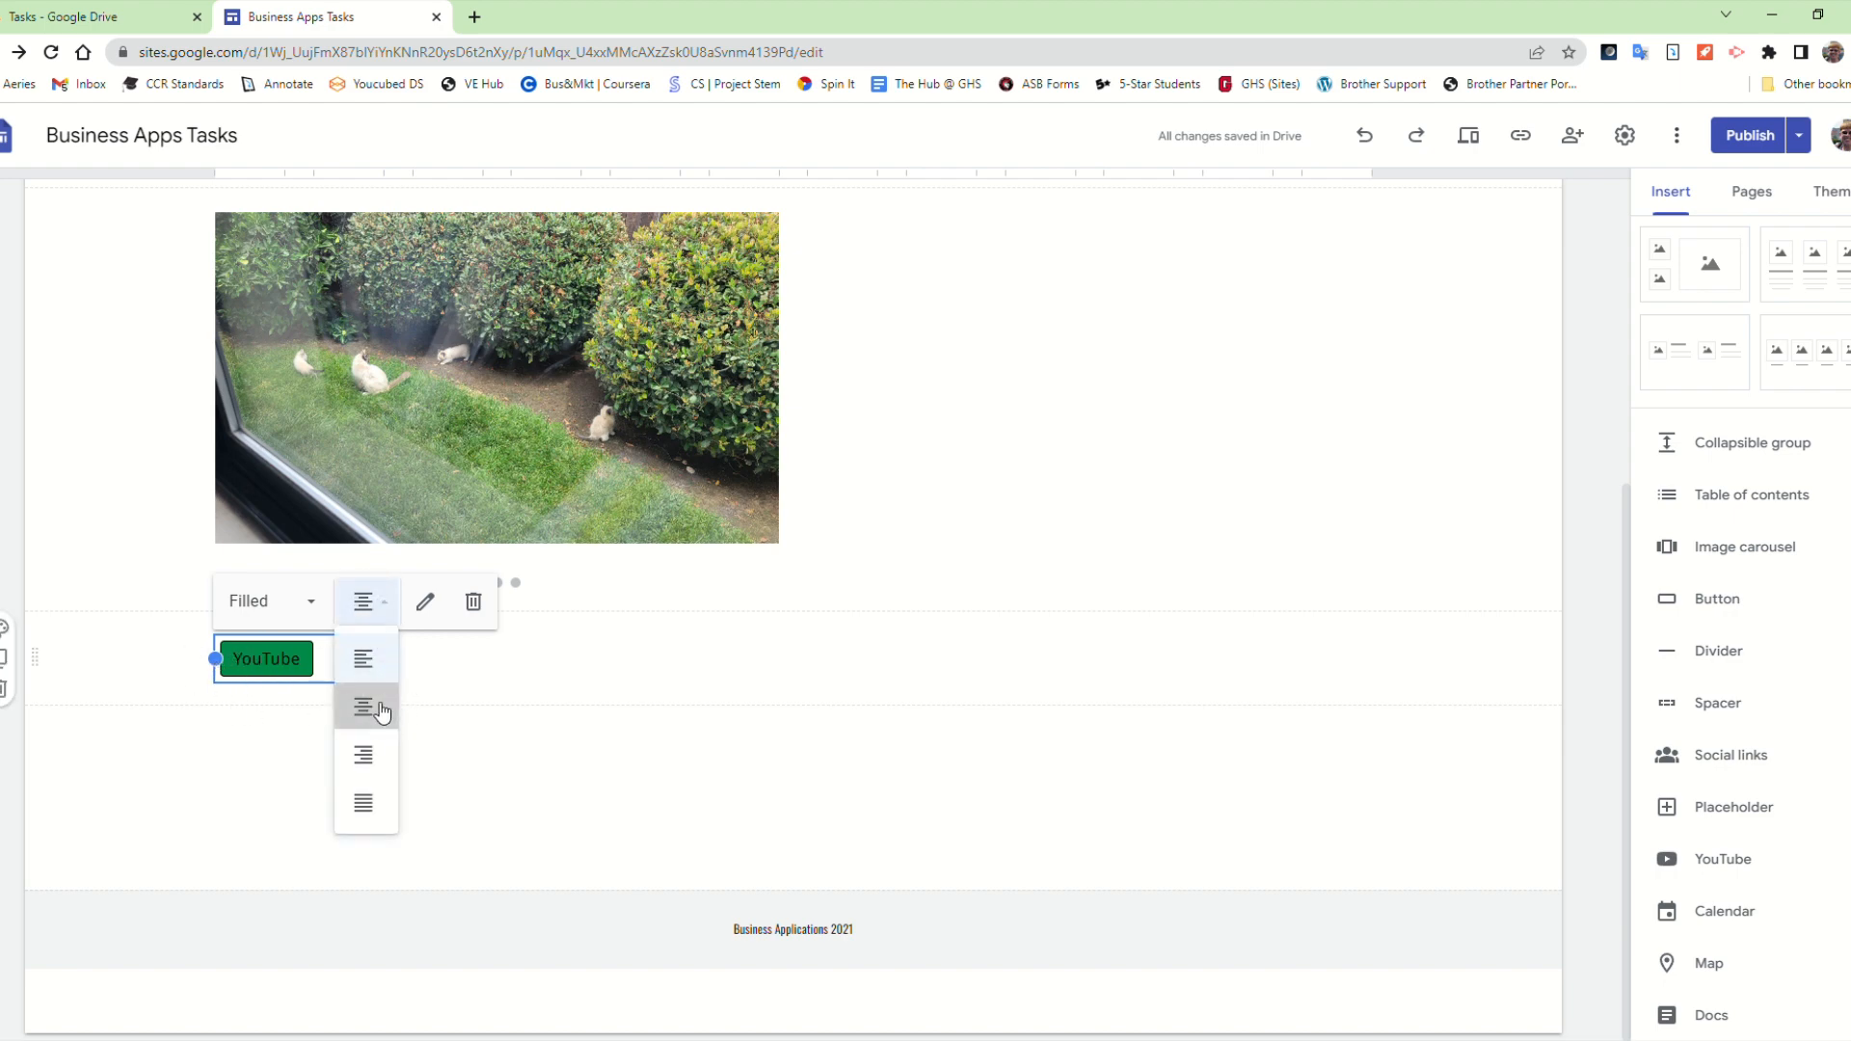
left_click(374, 709)
left_click(376, 605)
left_click(376, 755)
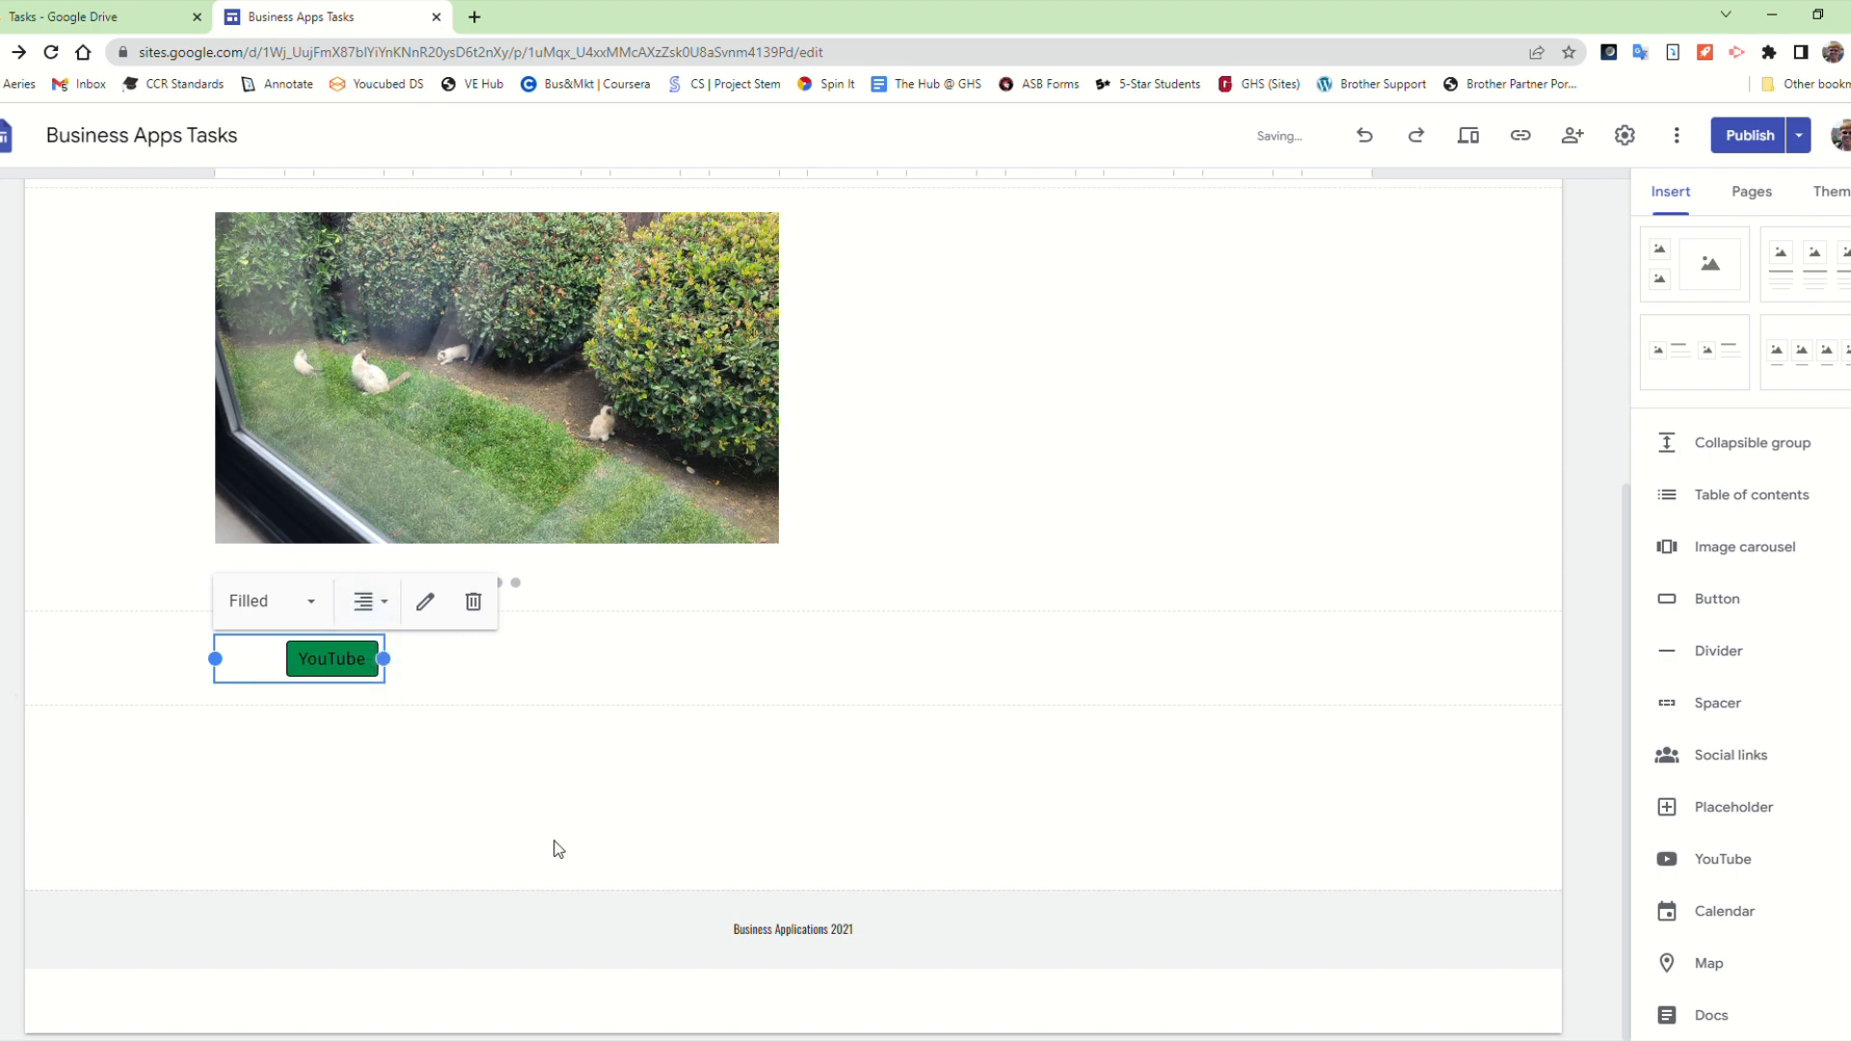
Step: Justify the YouTube button so it fills its frame, and narrow the frame to less than the label's width
left_click(370, 609)
left_click(363, 803)
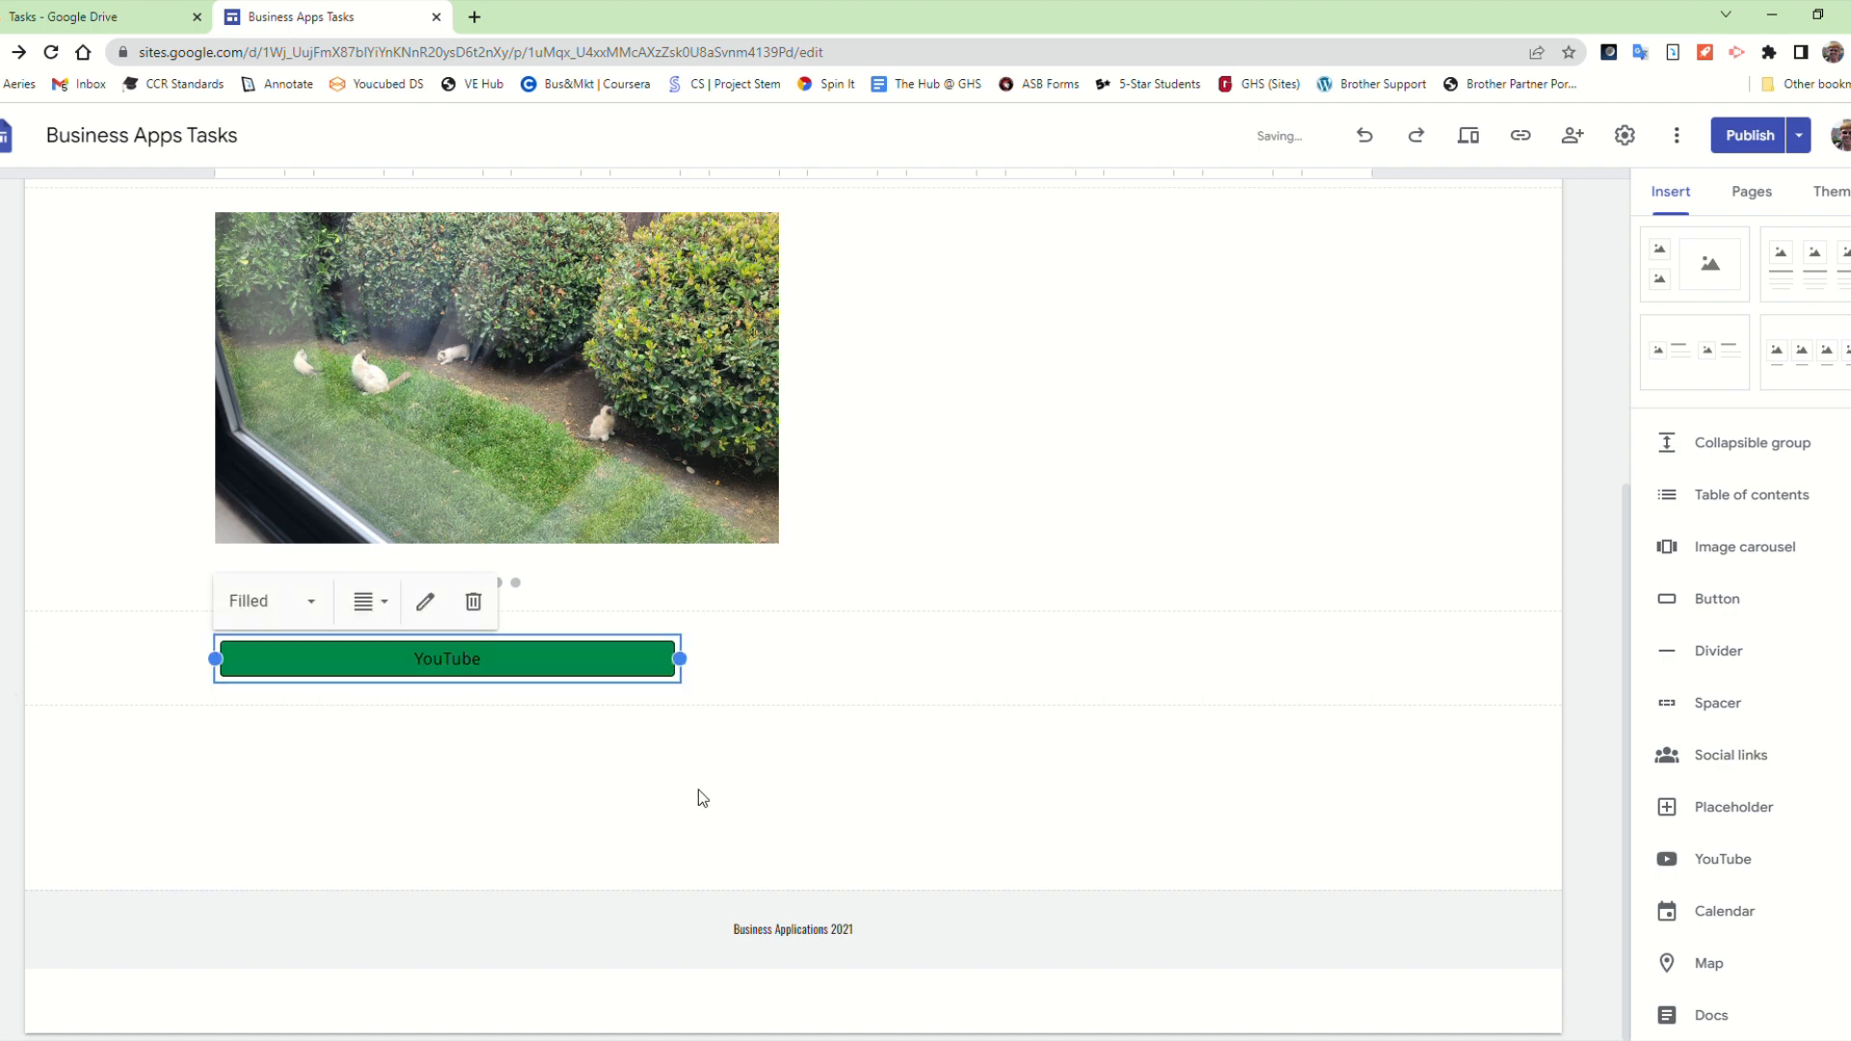
left_click_drag(680, 659, 286, 659)
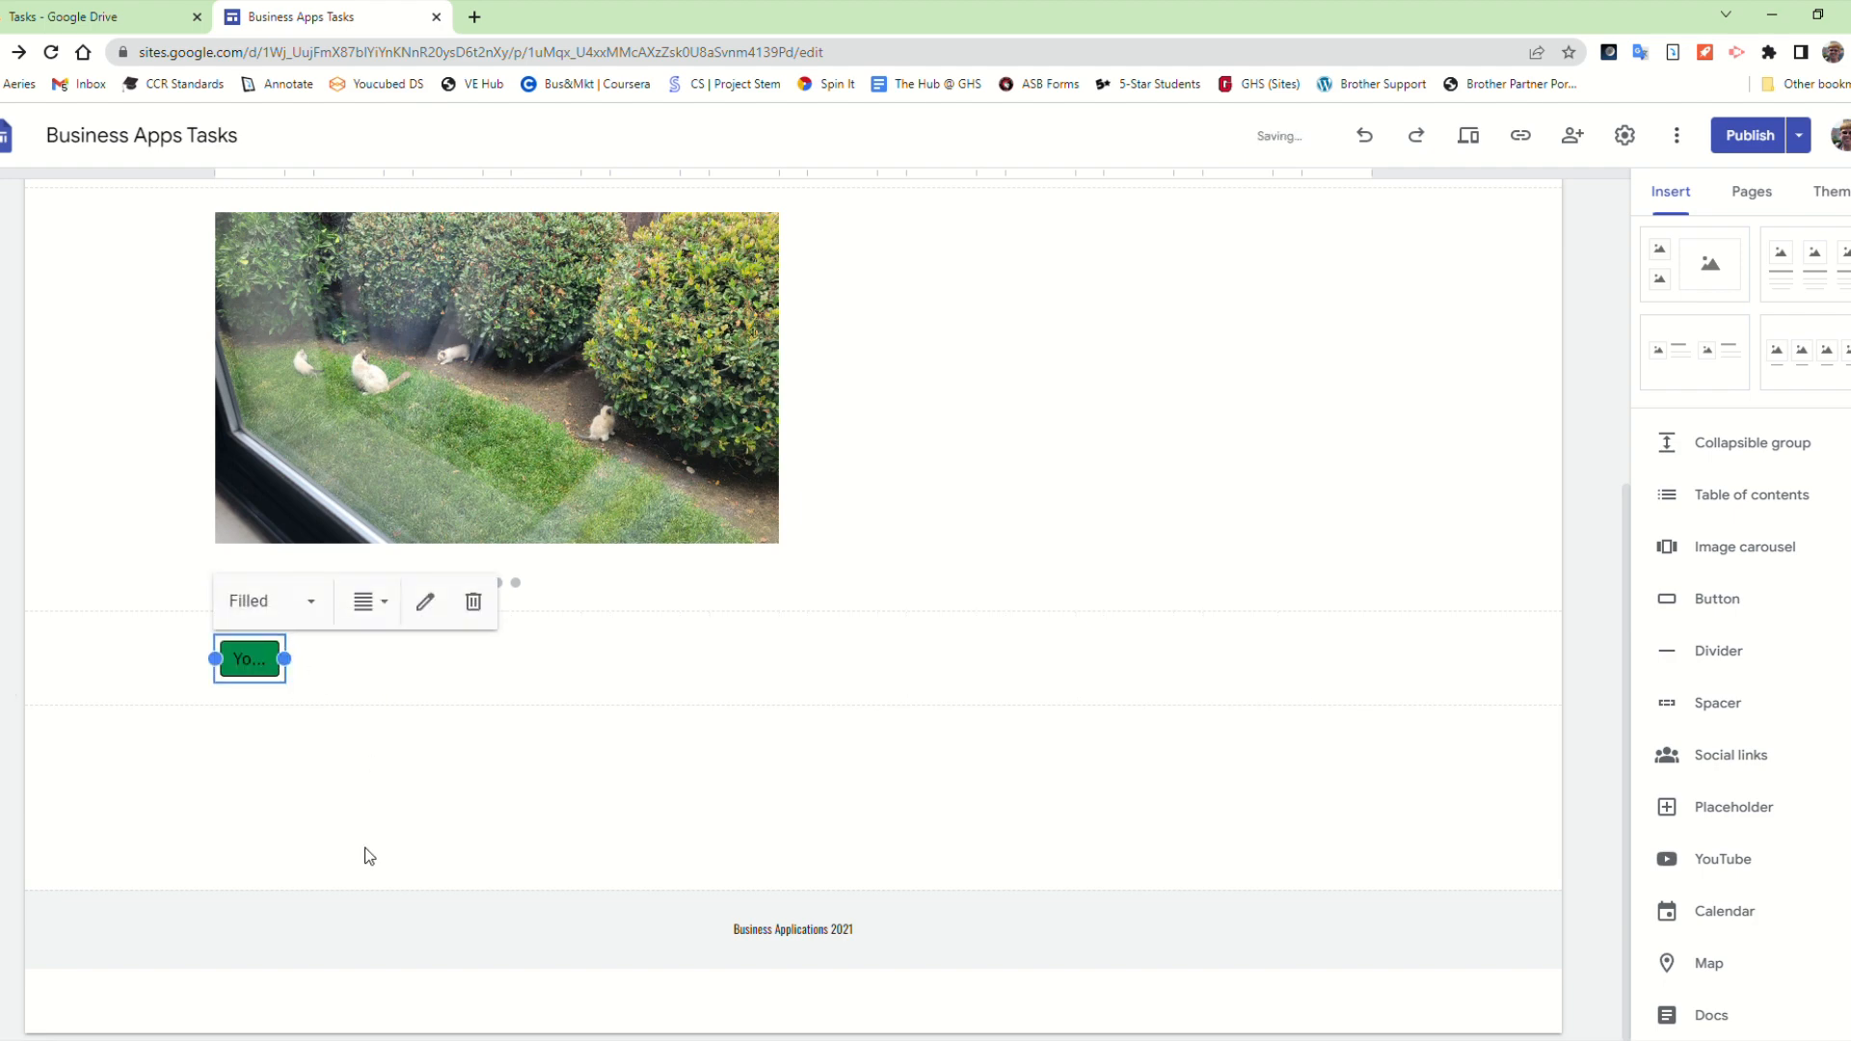
Step: Insert a divider and a spacer below the YouTube button
left_click(1769, 665)
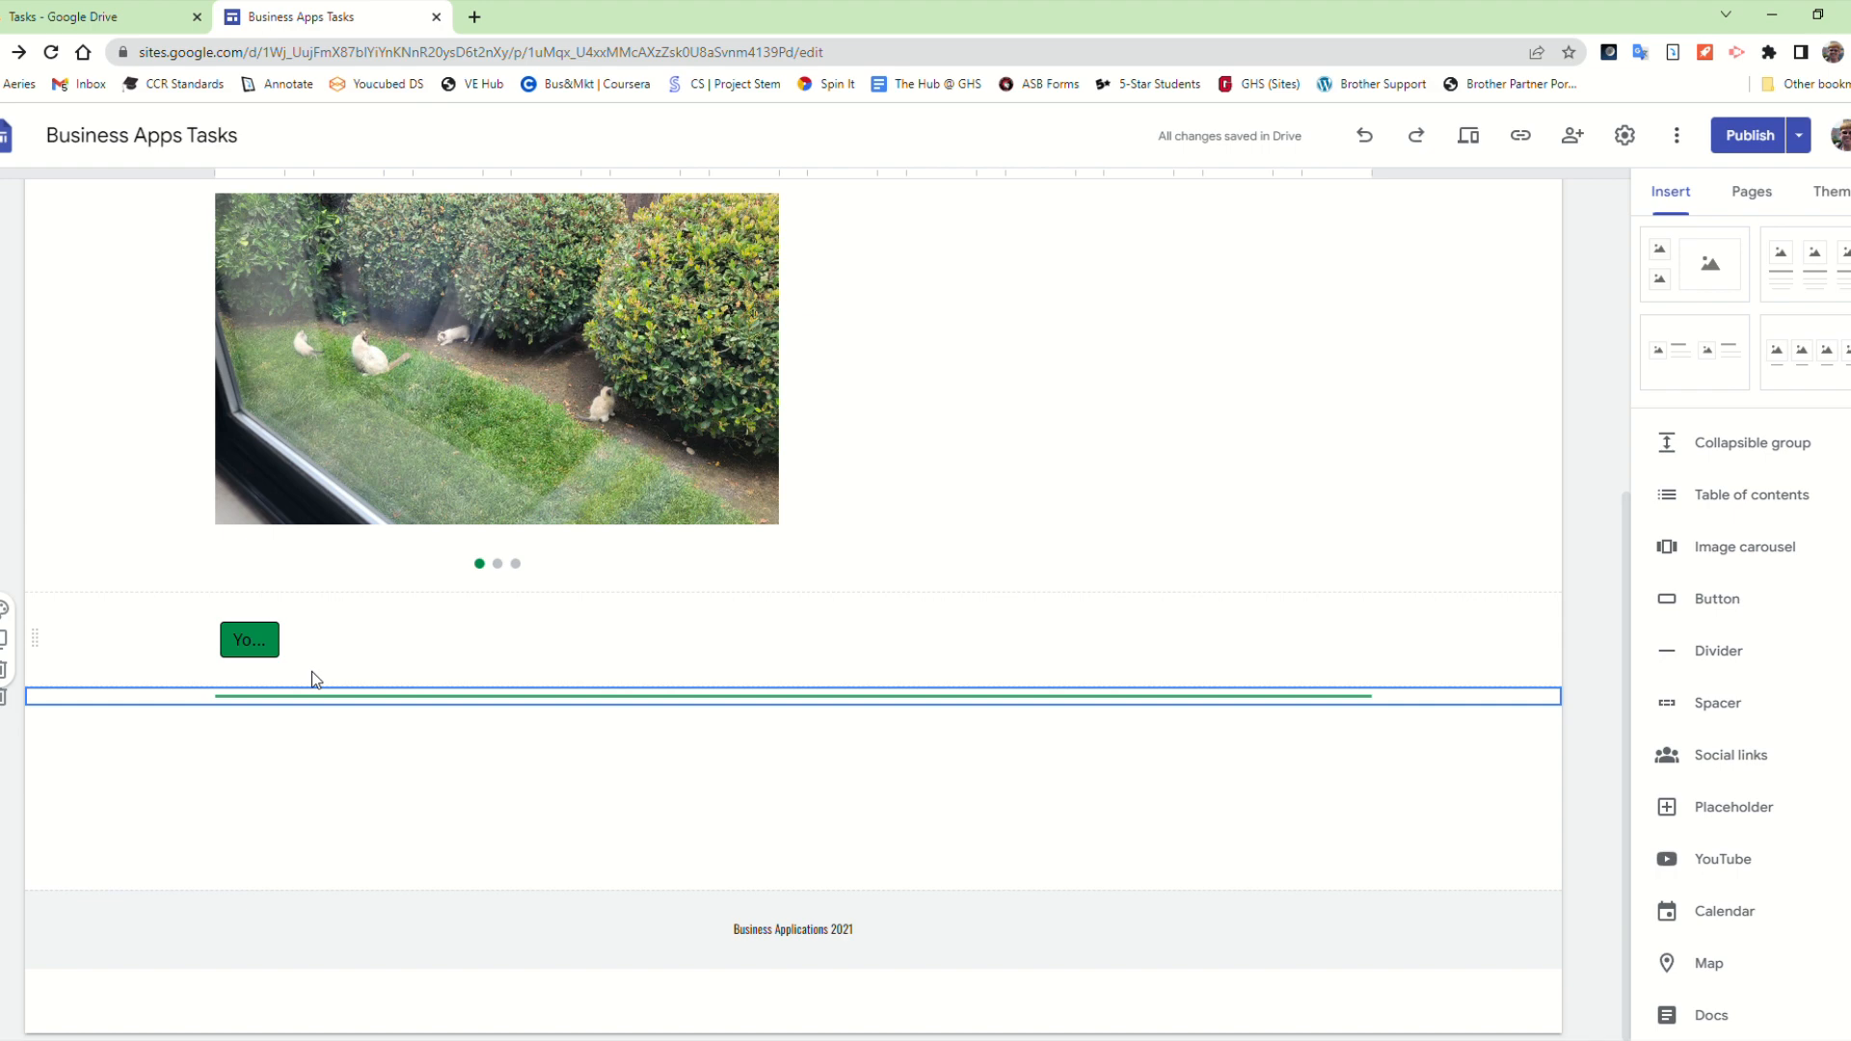
left_click(1759, 721)
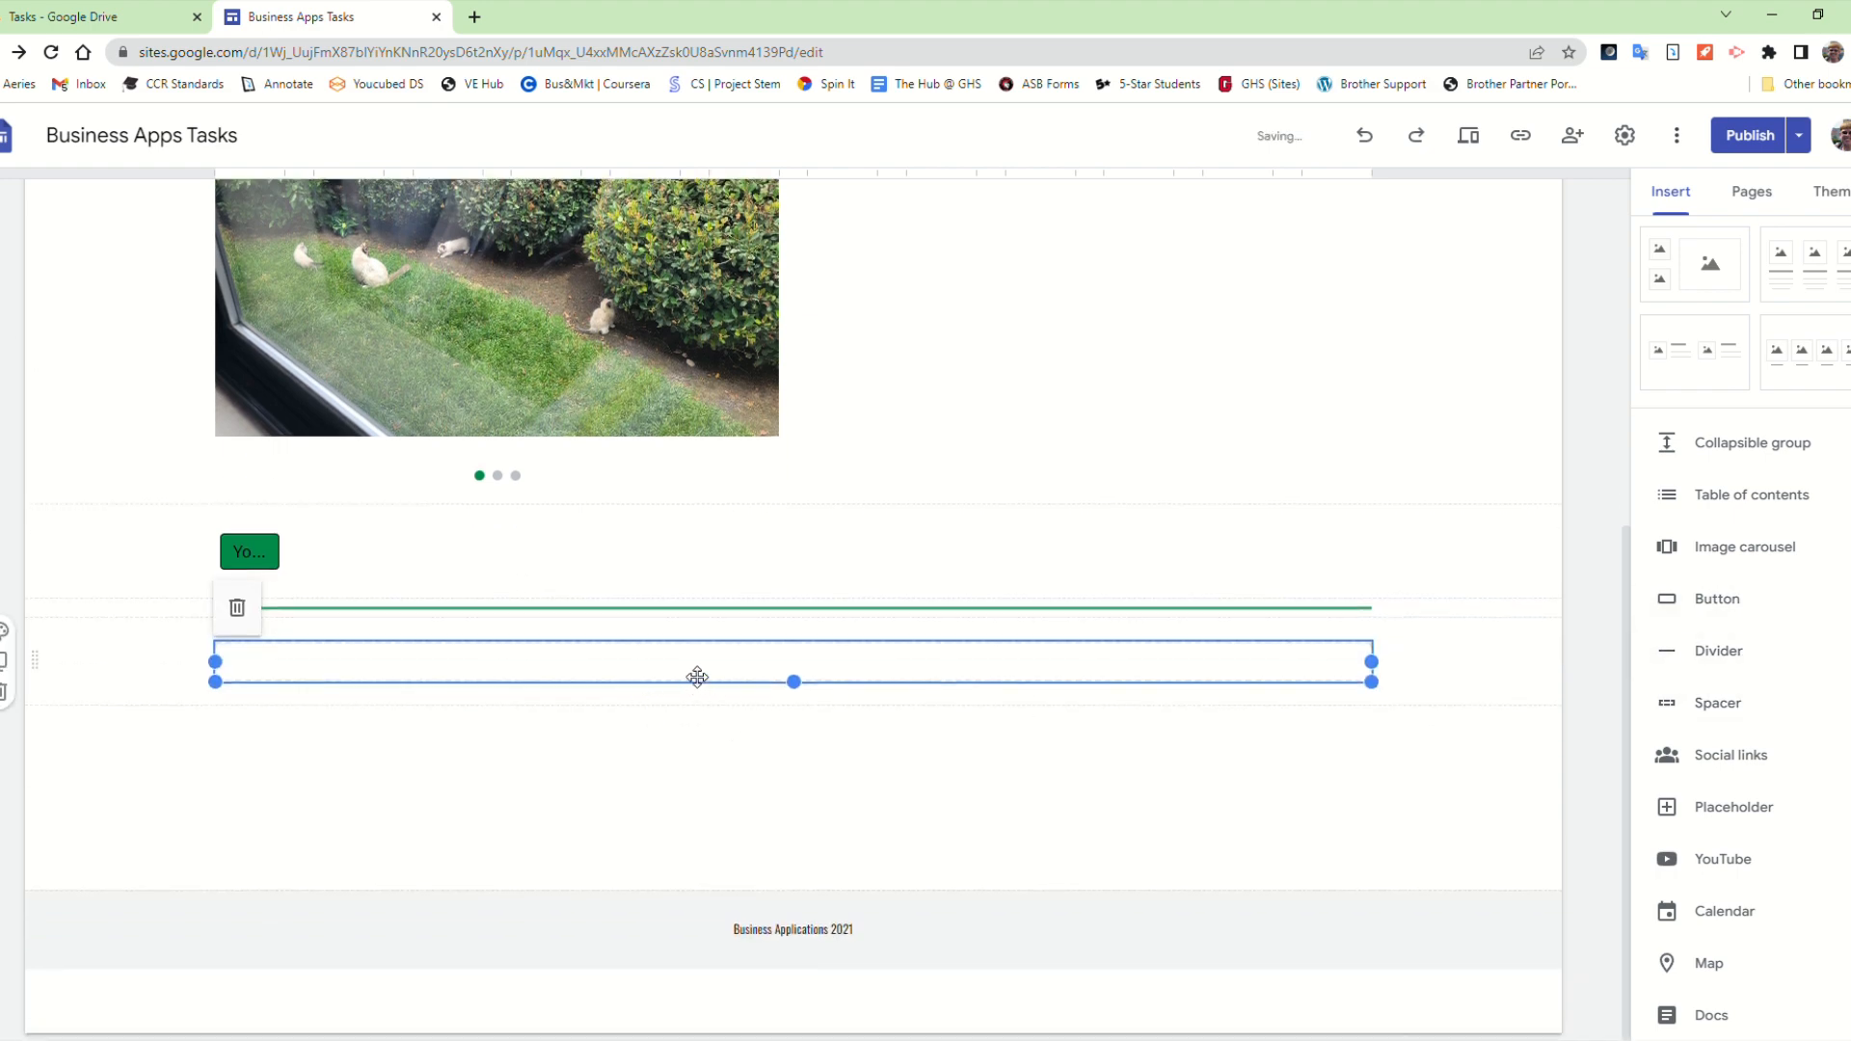
left_click(681, 756)
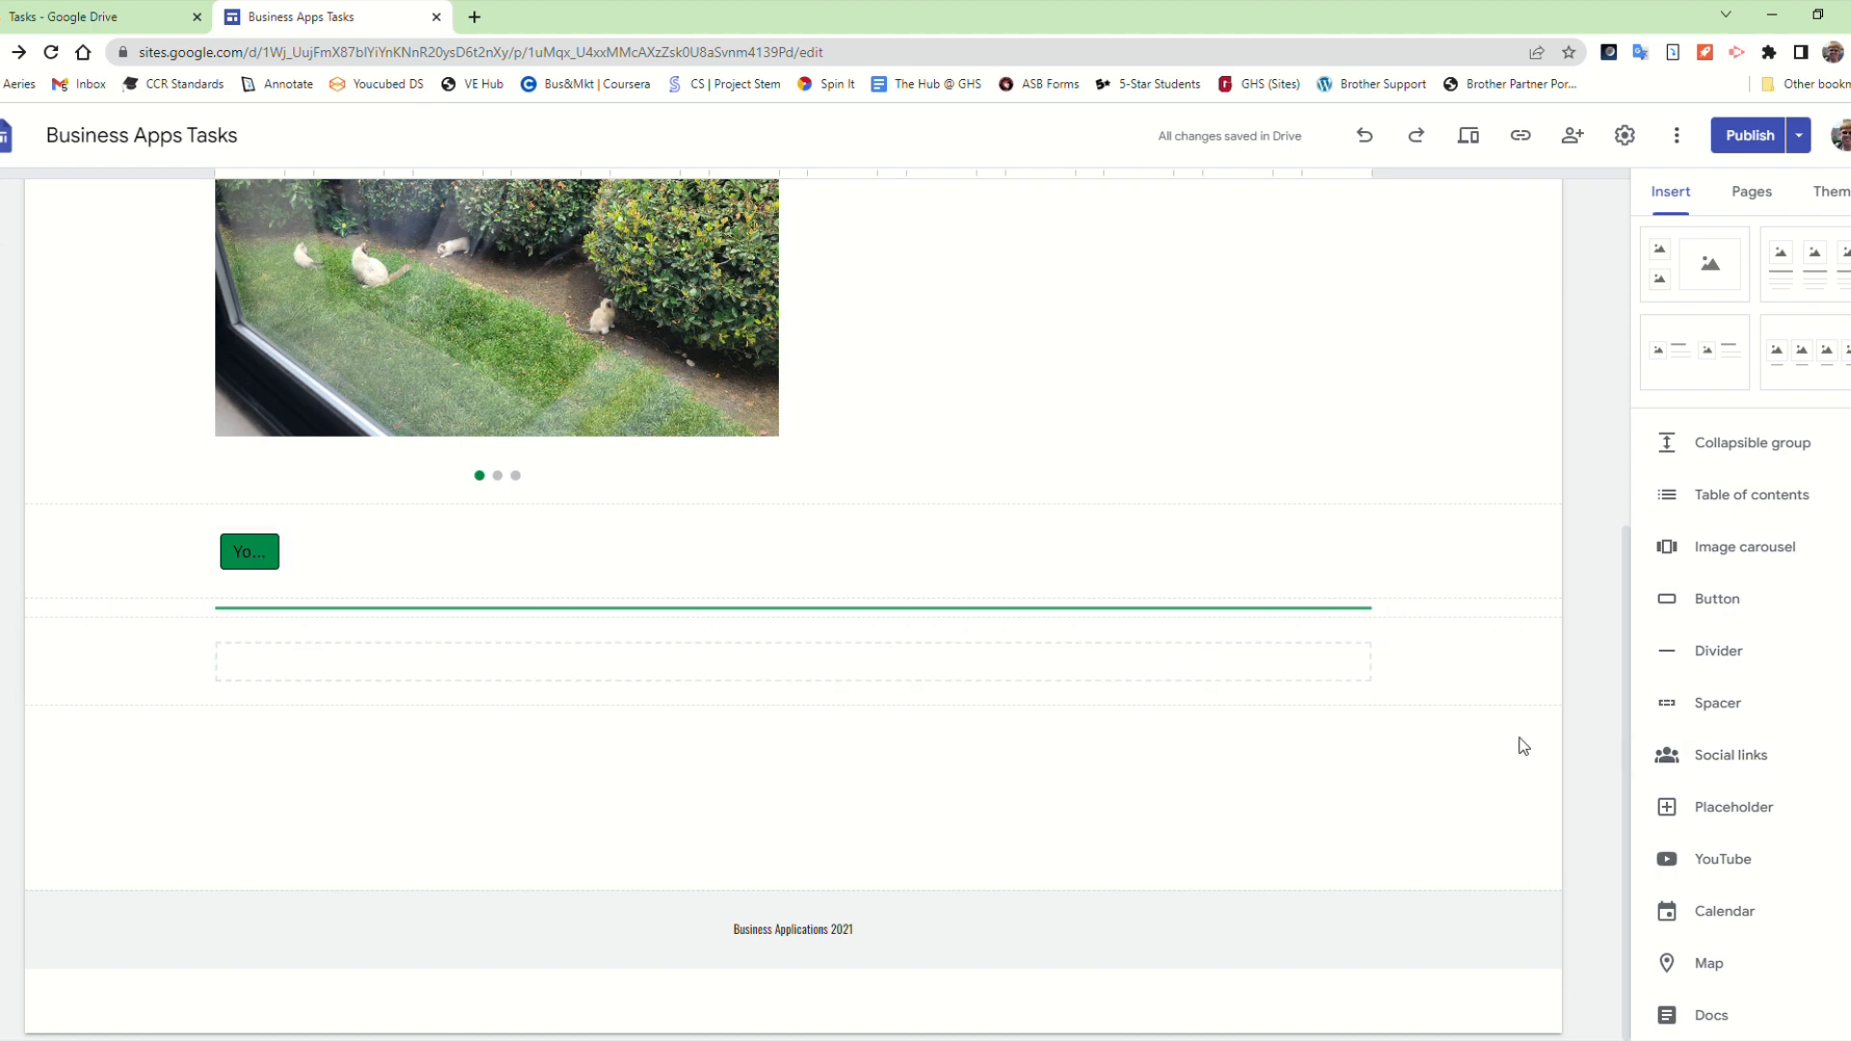
Step: Start a social media links block and enter facebook.com as its first link
left_click(1689, 750)
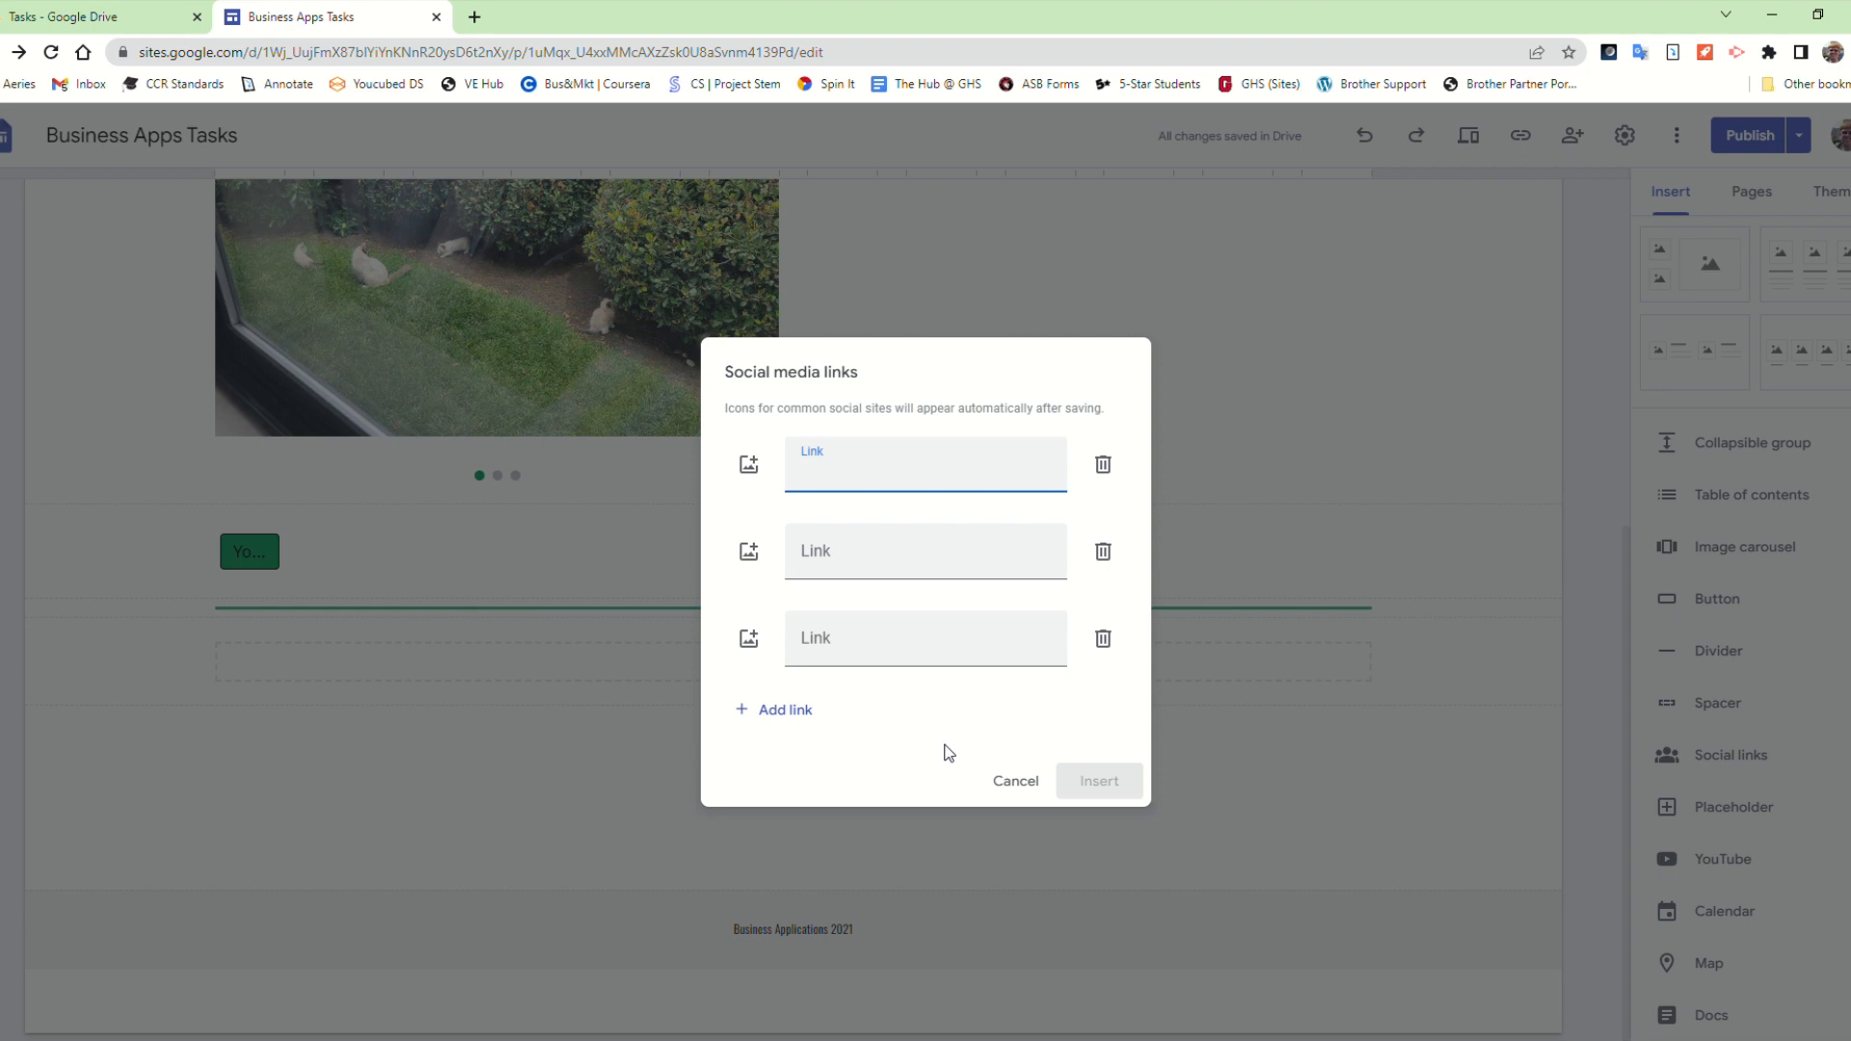
left_click(758, 468)
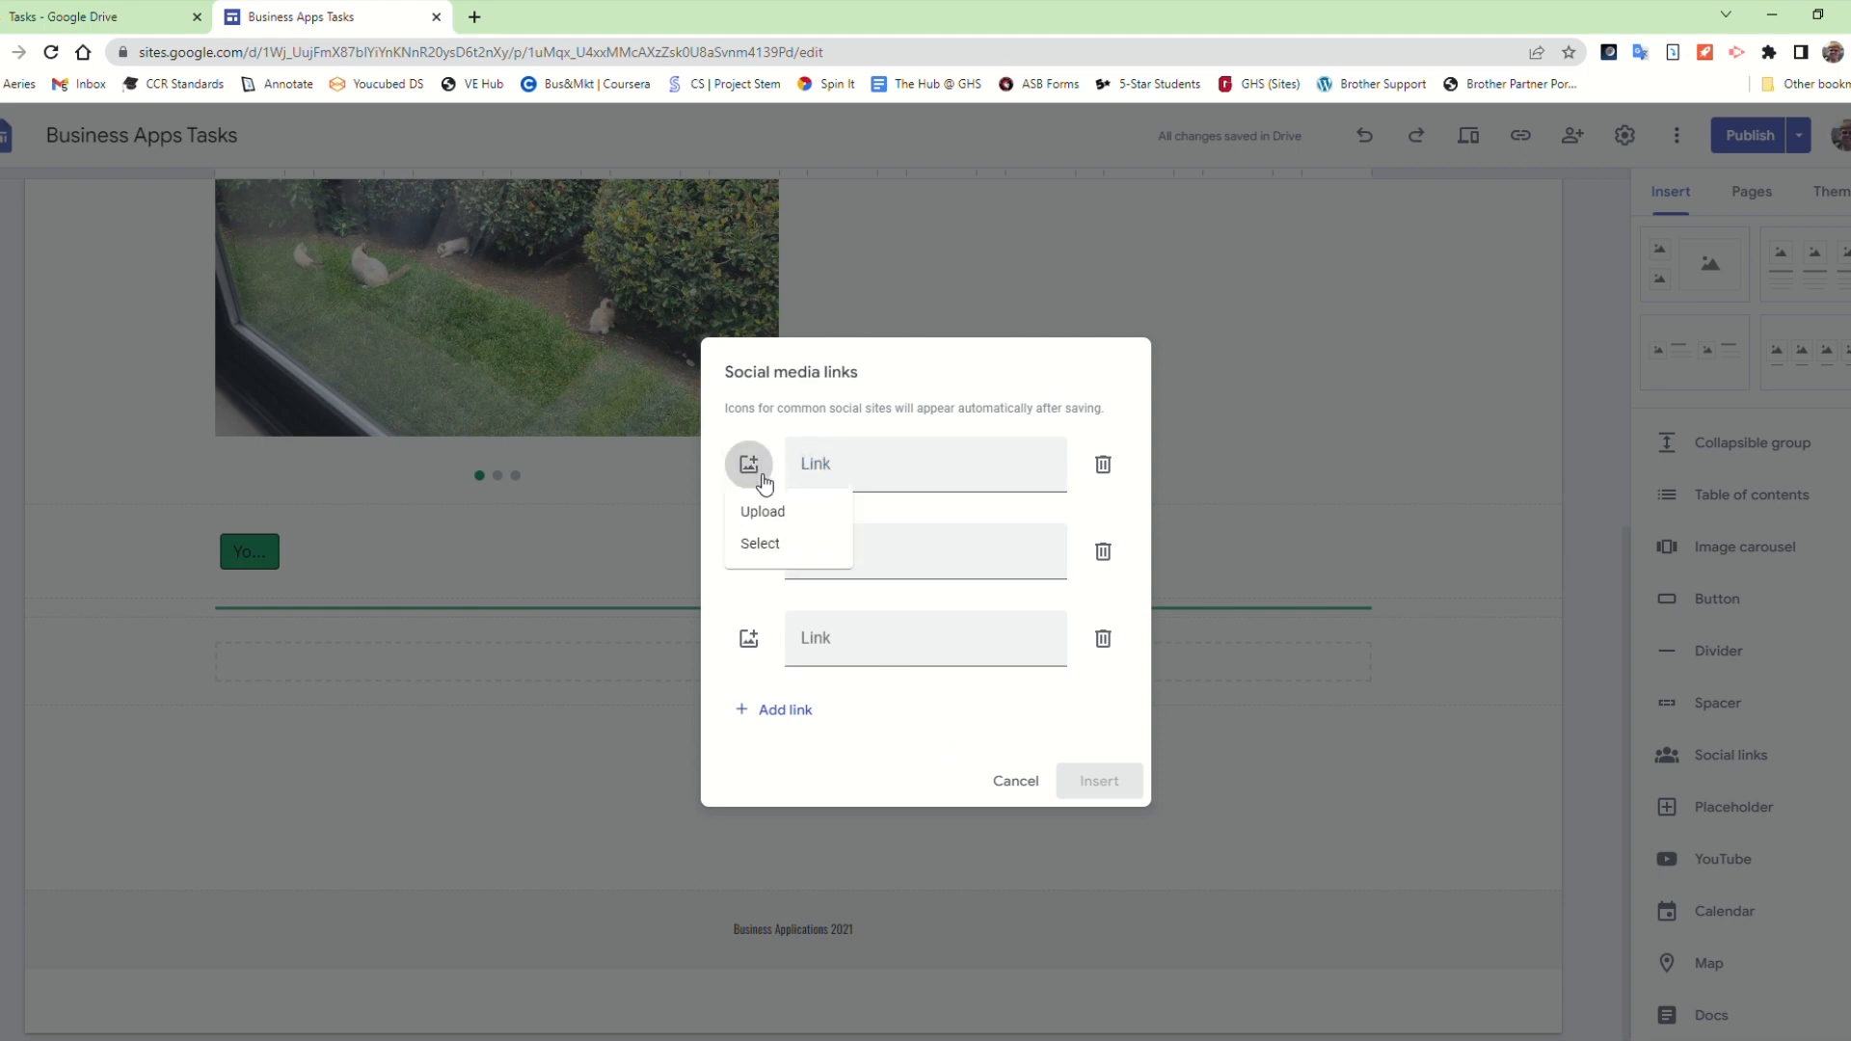
left_click(758, 397)
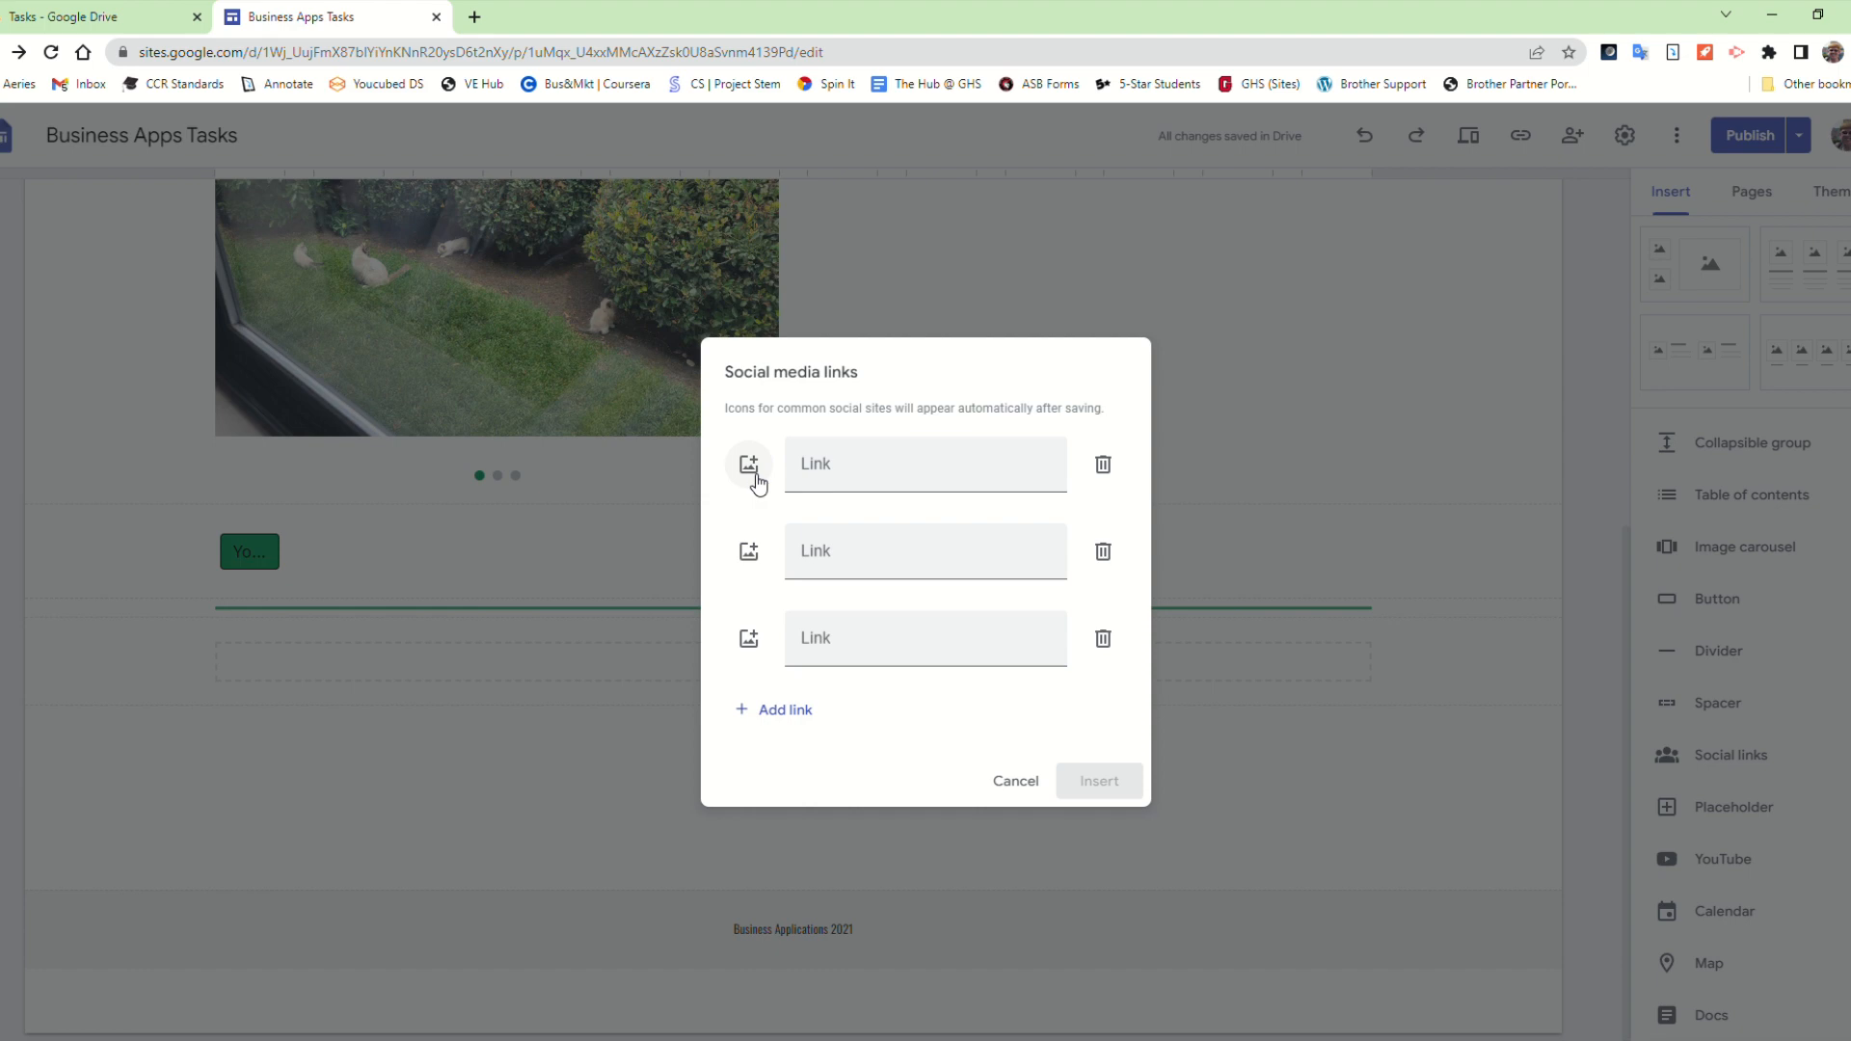
left_click(838, 485)
type("facebook.cmo")
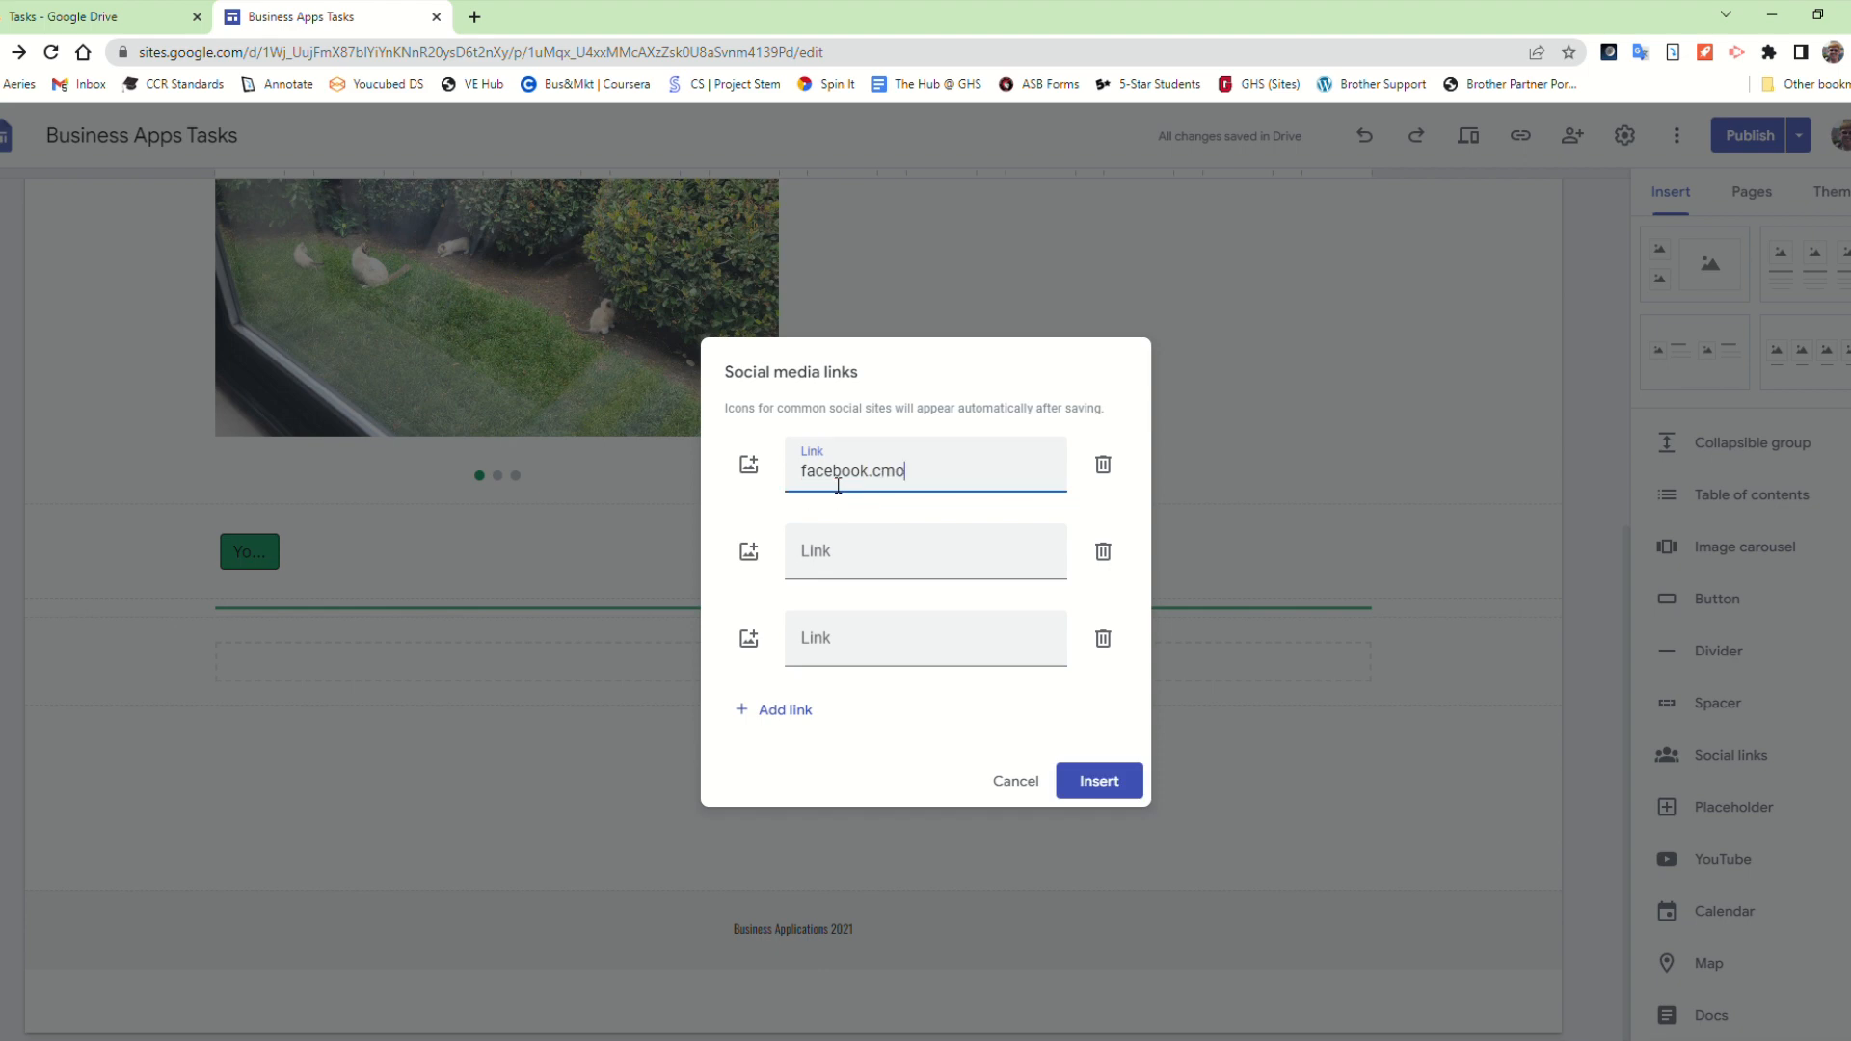
key("Tab")
key("shift+Tab")
key("Right")
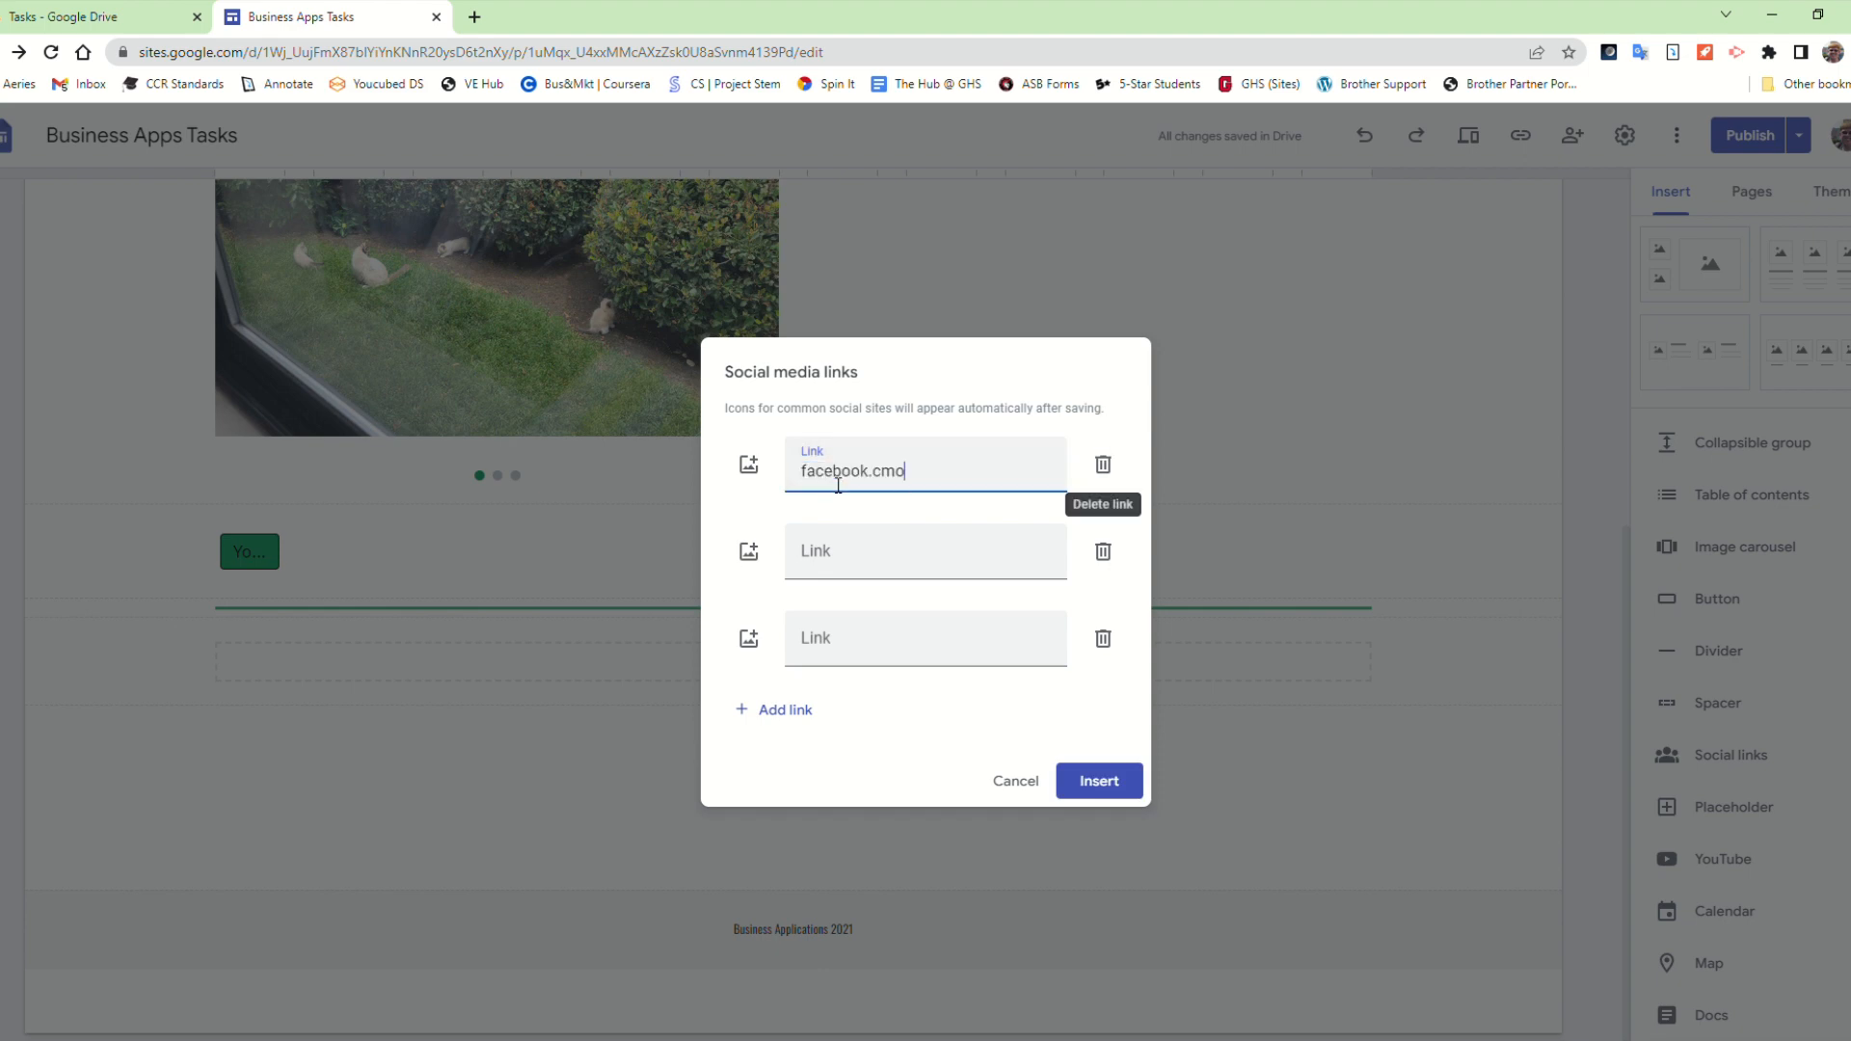
key("Tab")
key("Tab")
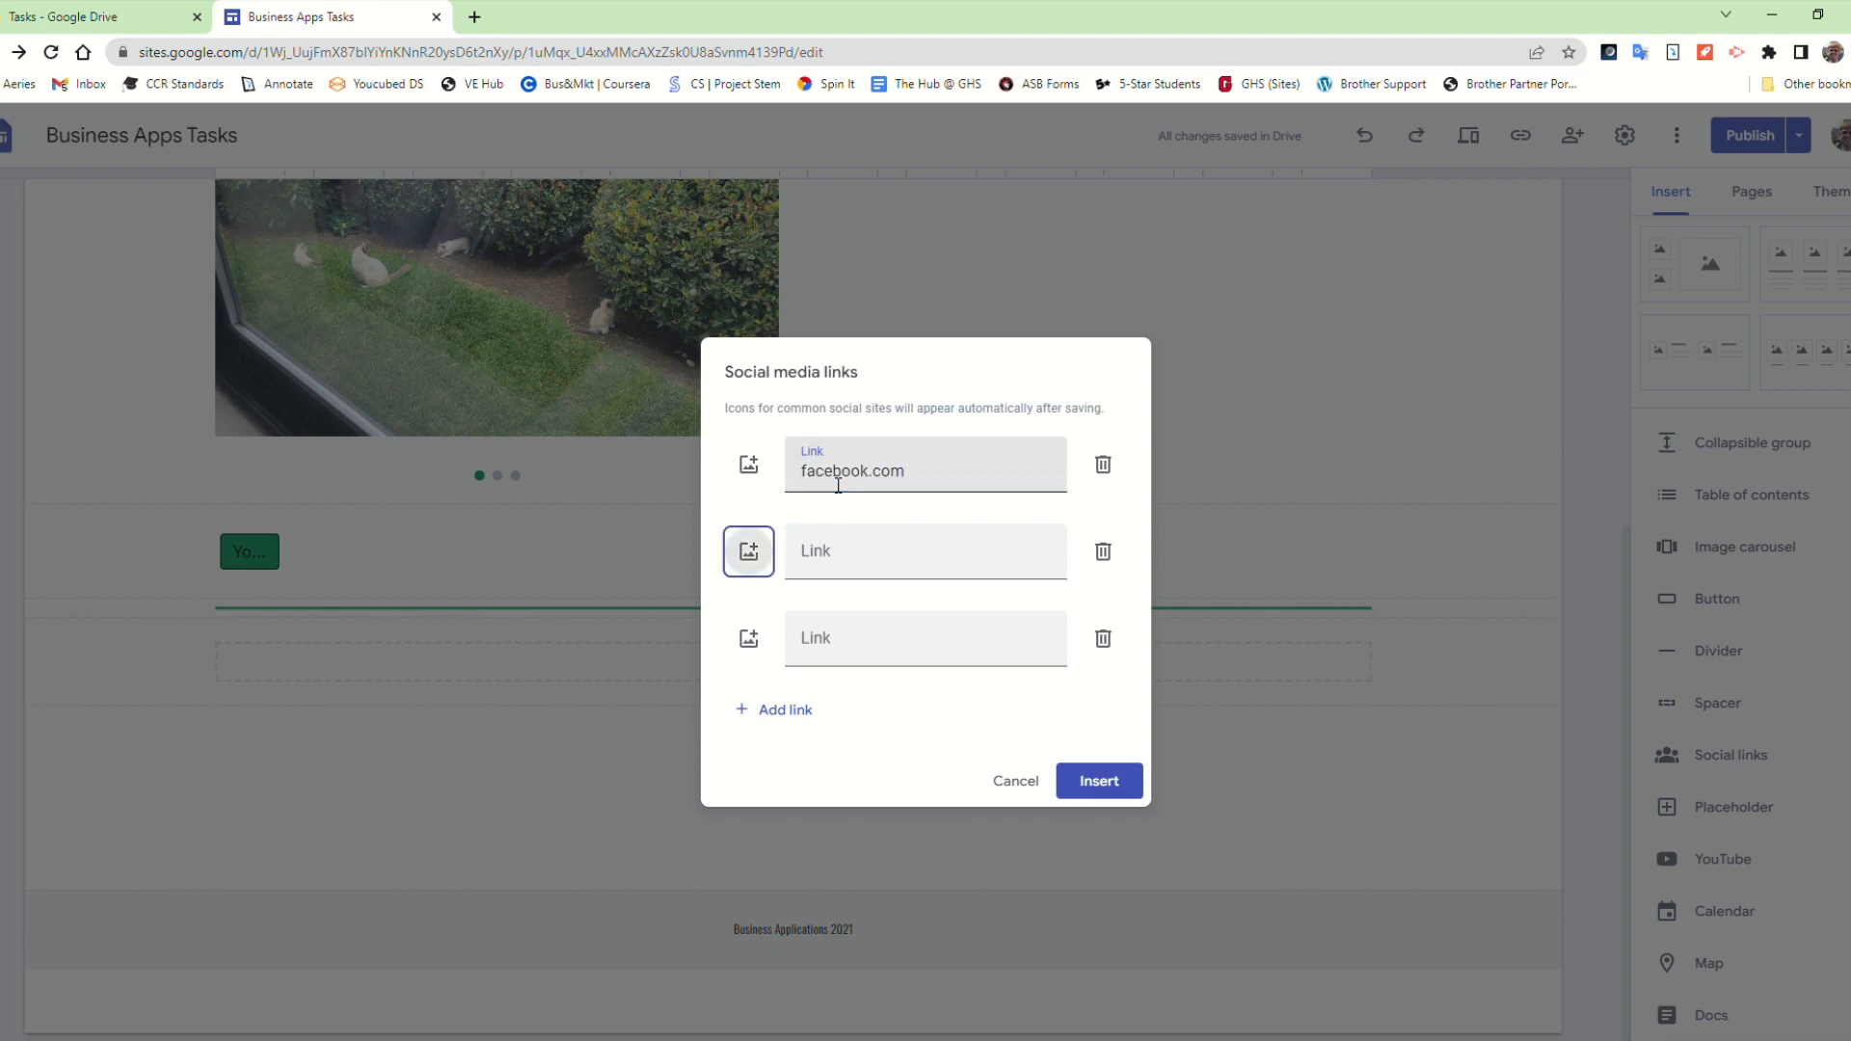
Step: Enter google.com and twitter.com as the second and third social links, and insert the block into the page
key("Tab")
type("go")
key("Tab")
key("Tab")
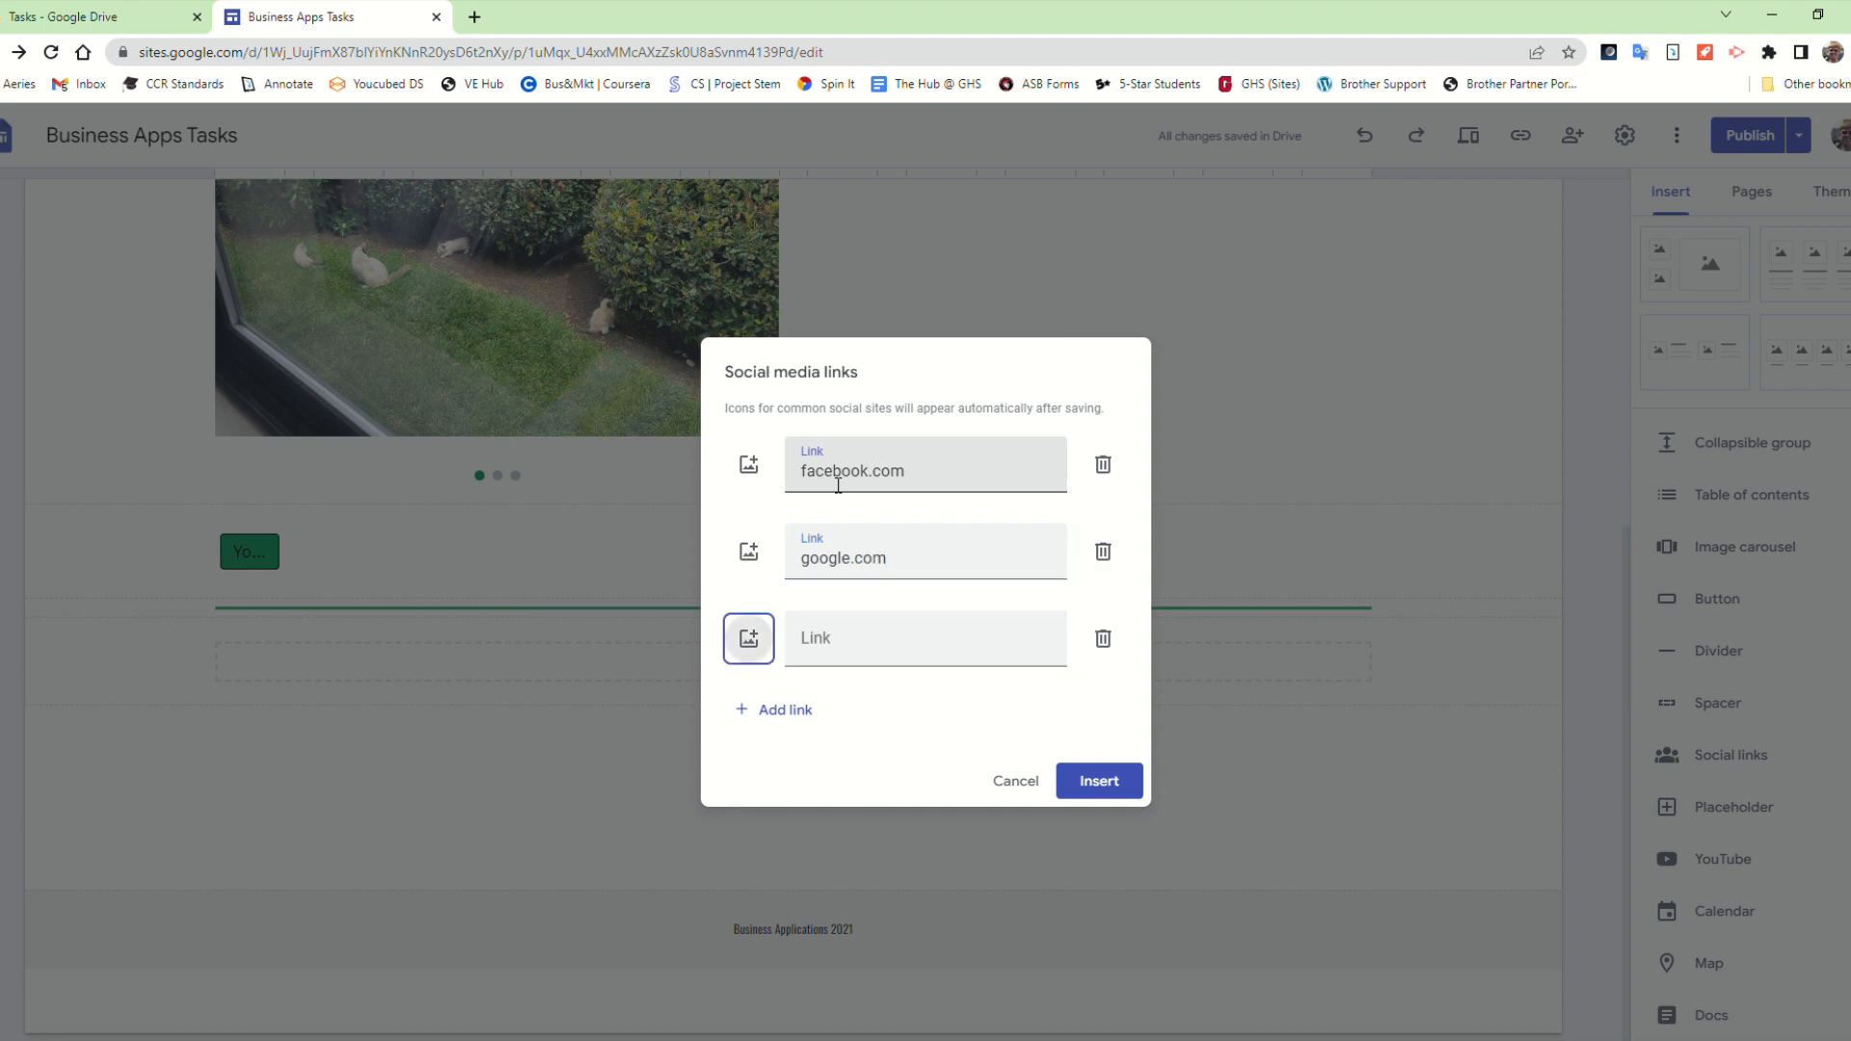
key("Tab")
type("instagr")
key("ctrl+a")
type("t")
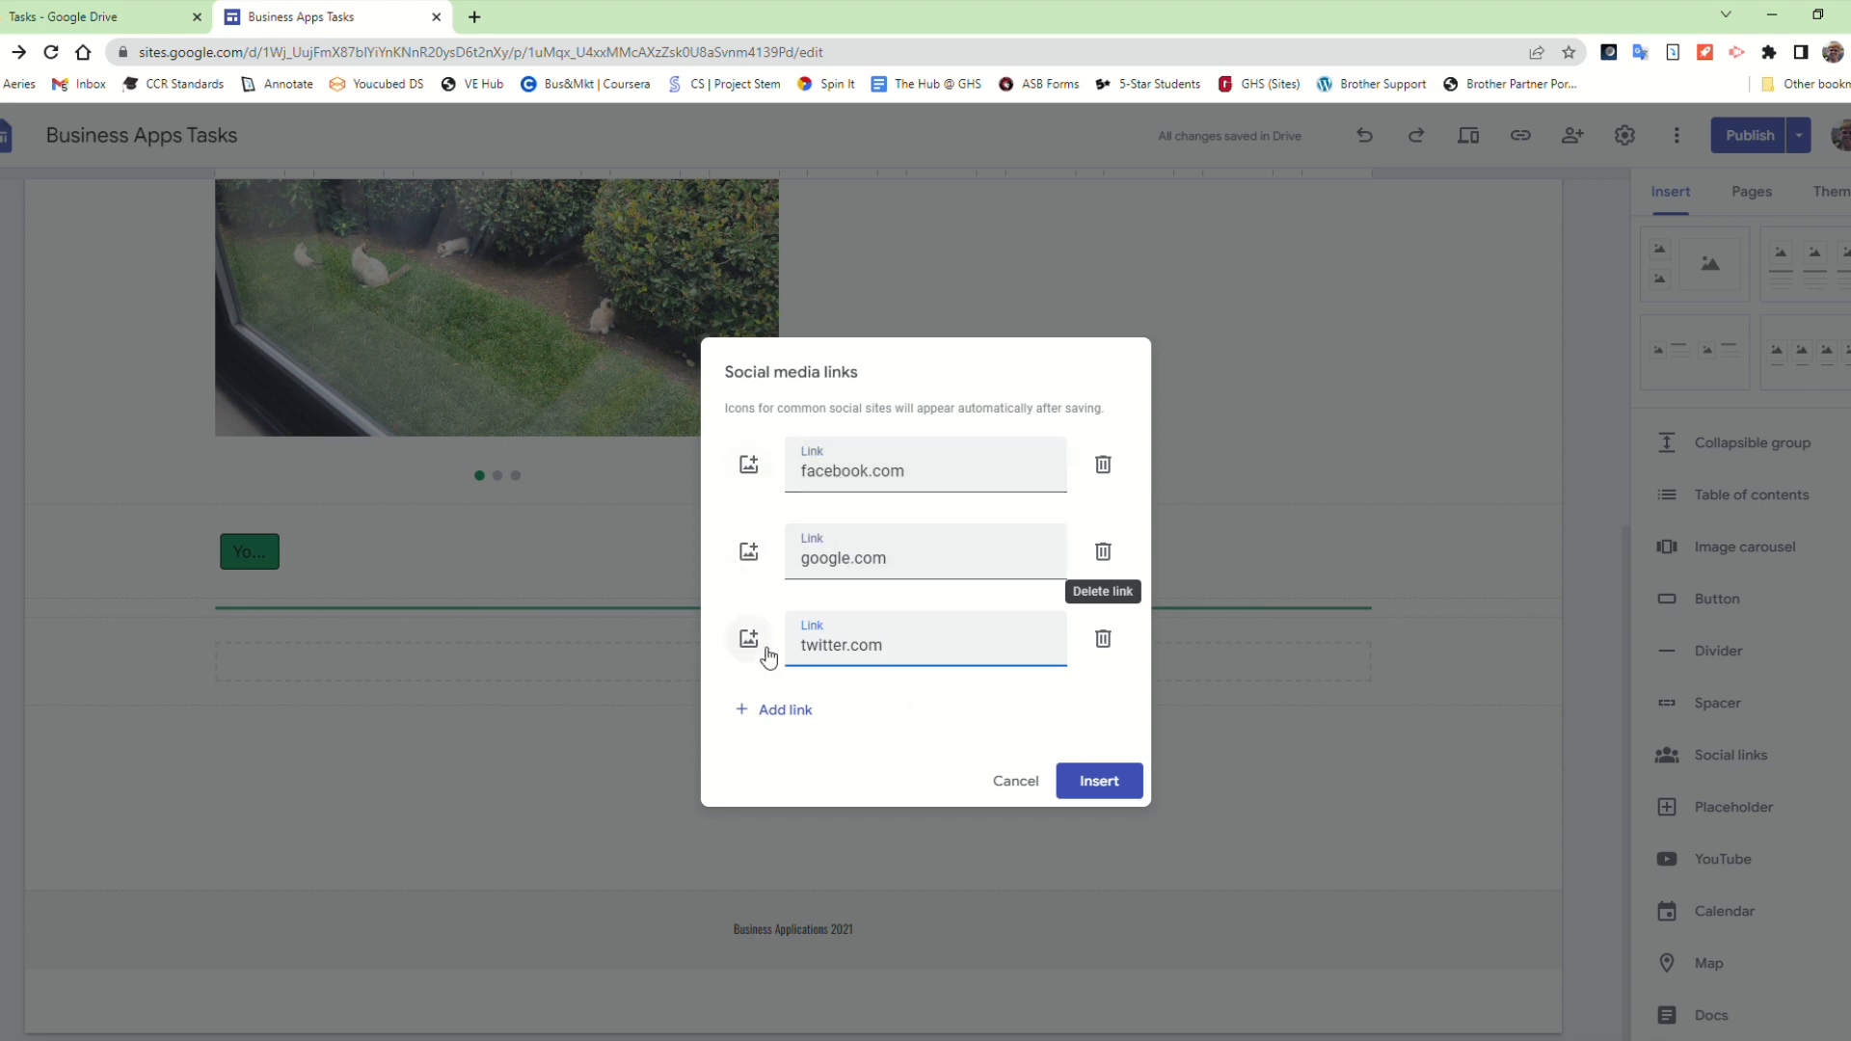
left_click(1113, 779)
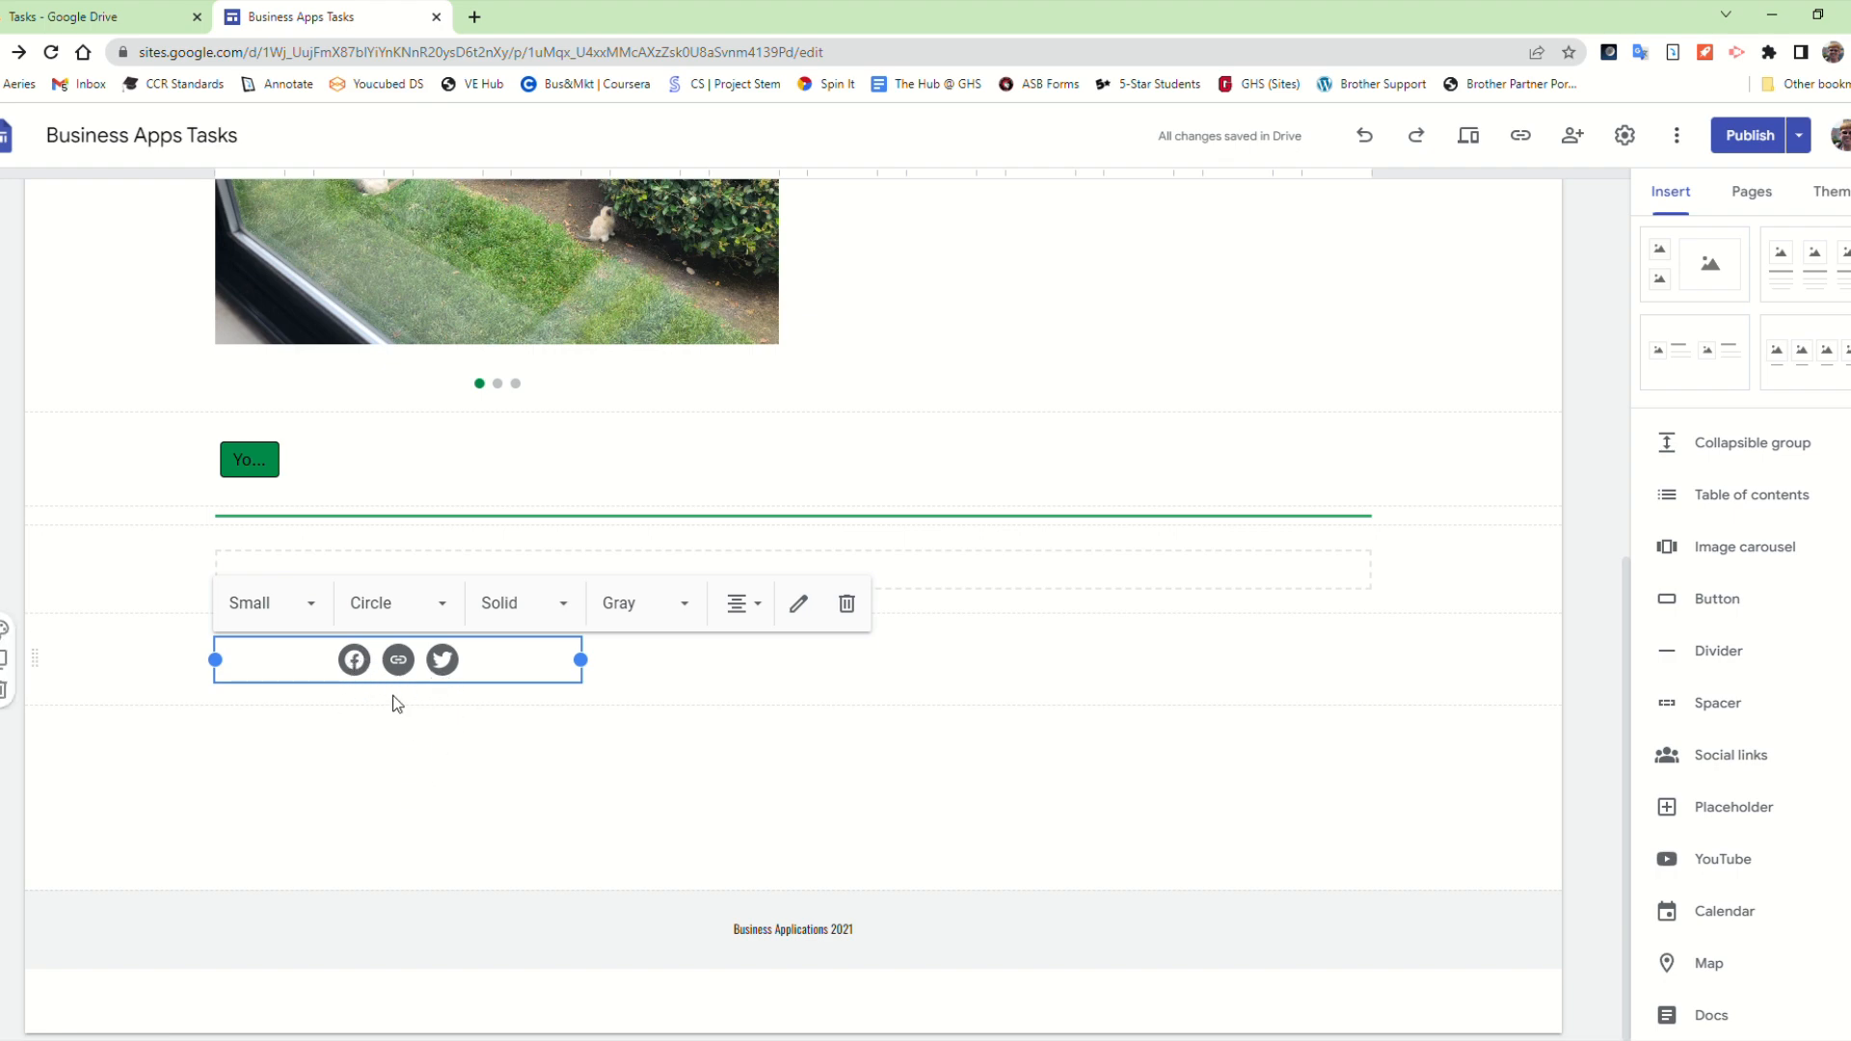
Step: Review the social links block's link settings and its icon color, style, shape and size options without changing them
left_click(798, 603)
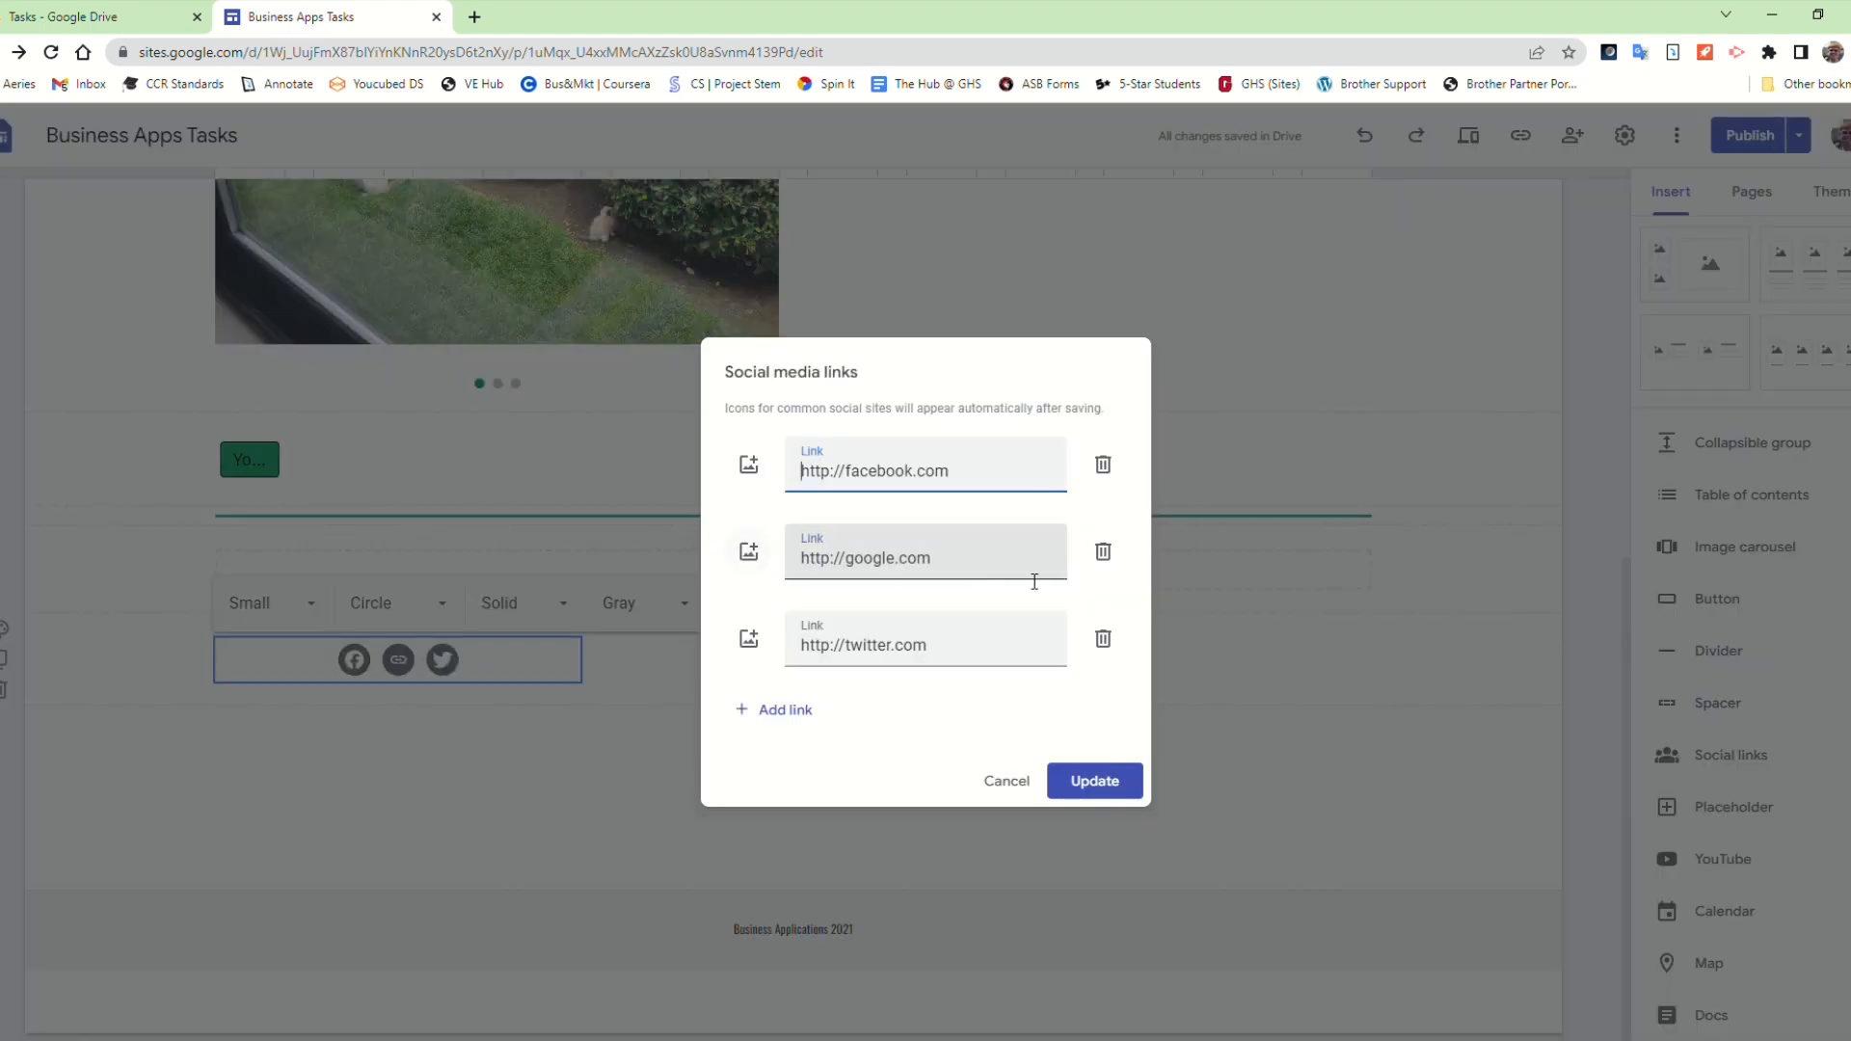
left_click(1005, 781)
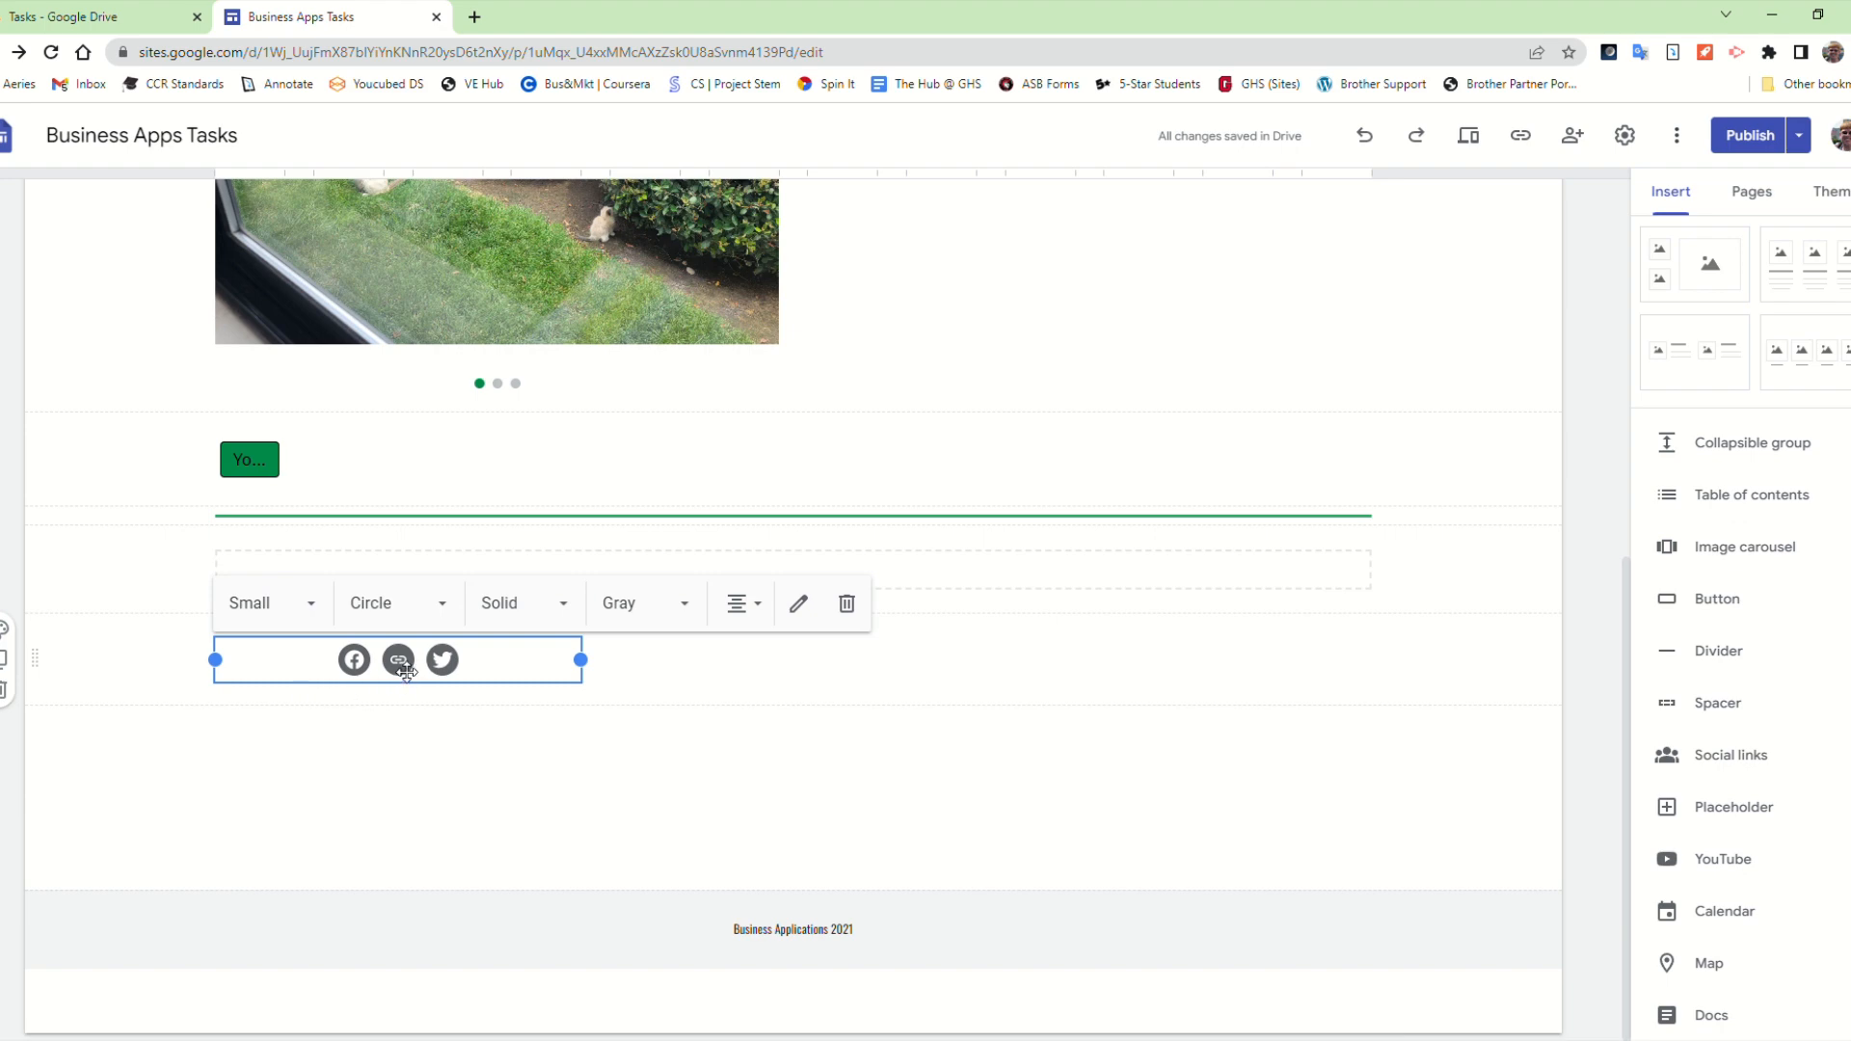
left_click(617, 605)
left_click(513, 604)
left_click(385, 603)
left_click(265, 604)
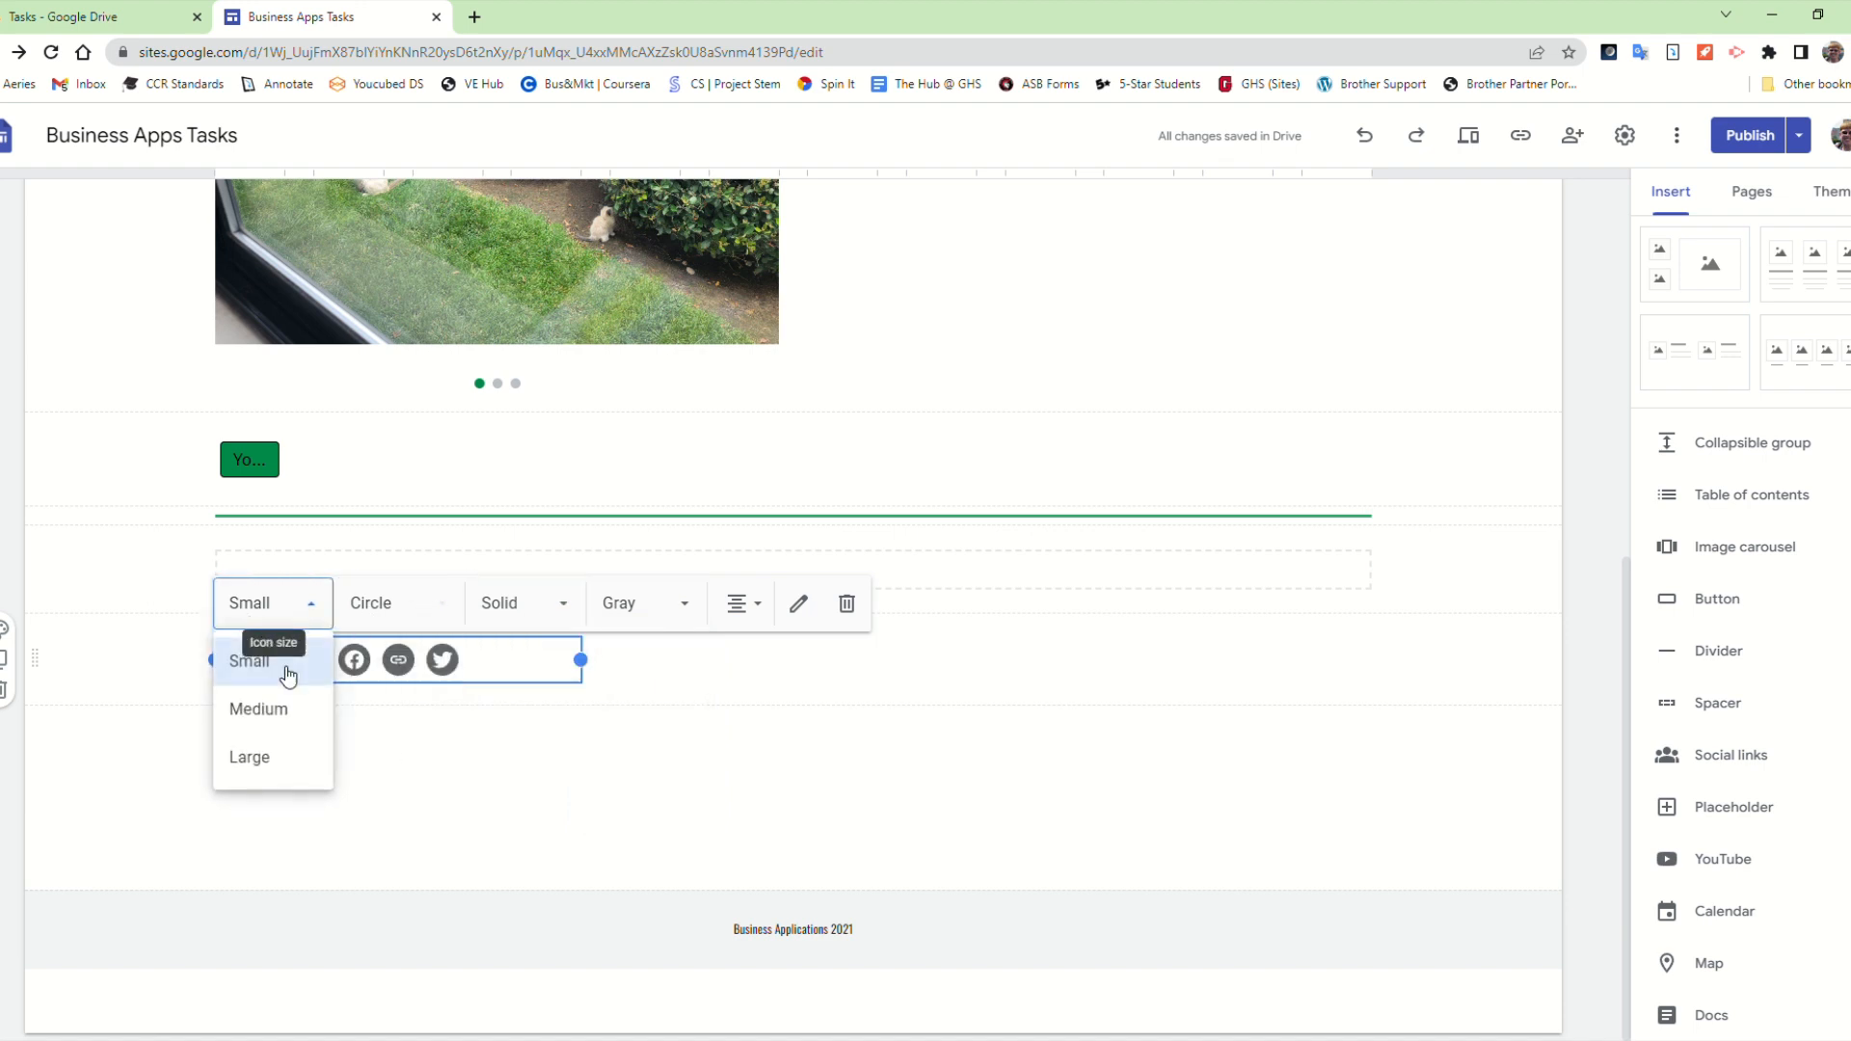
left_click(586, 685)
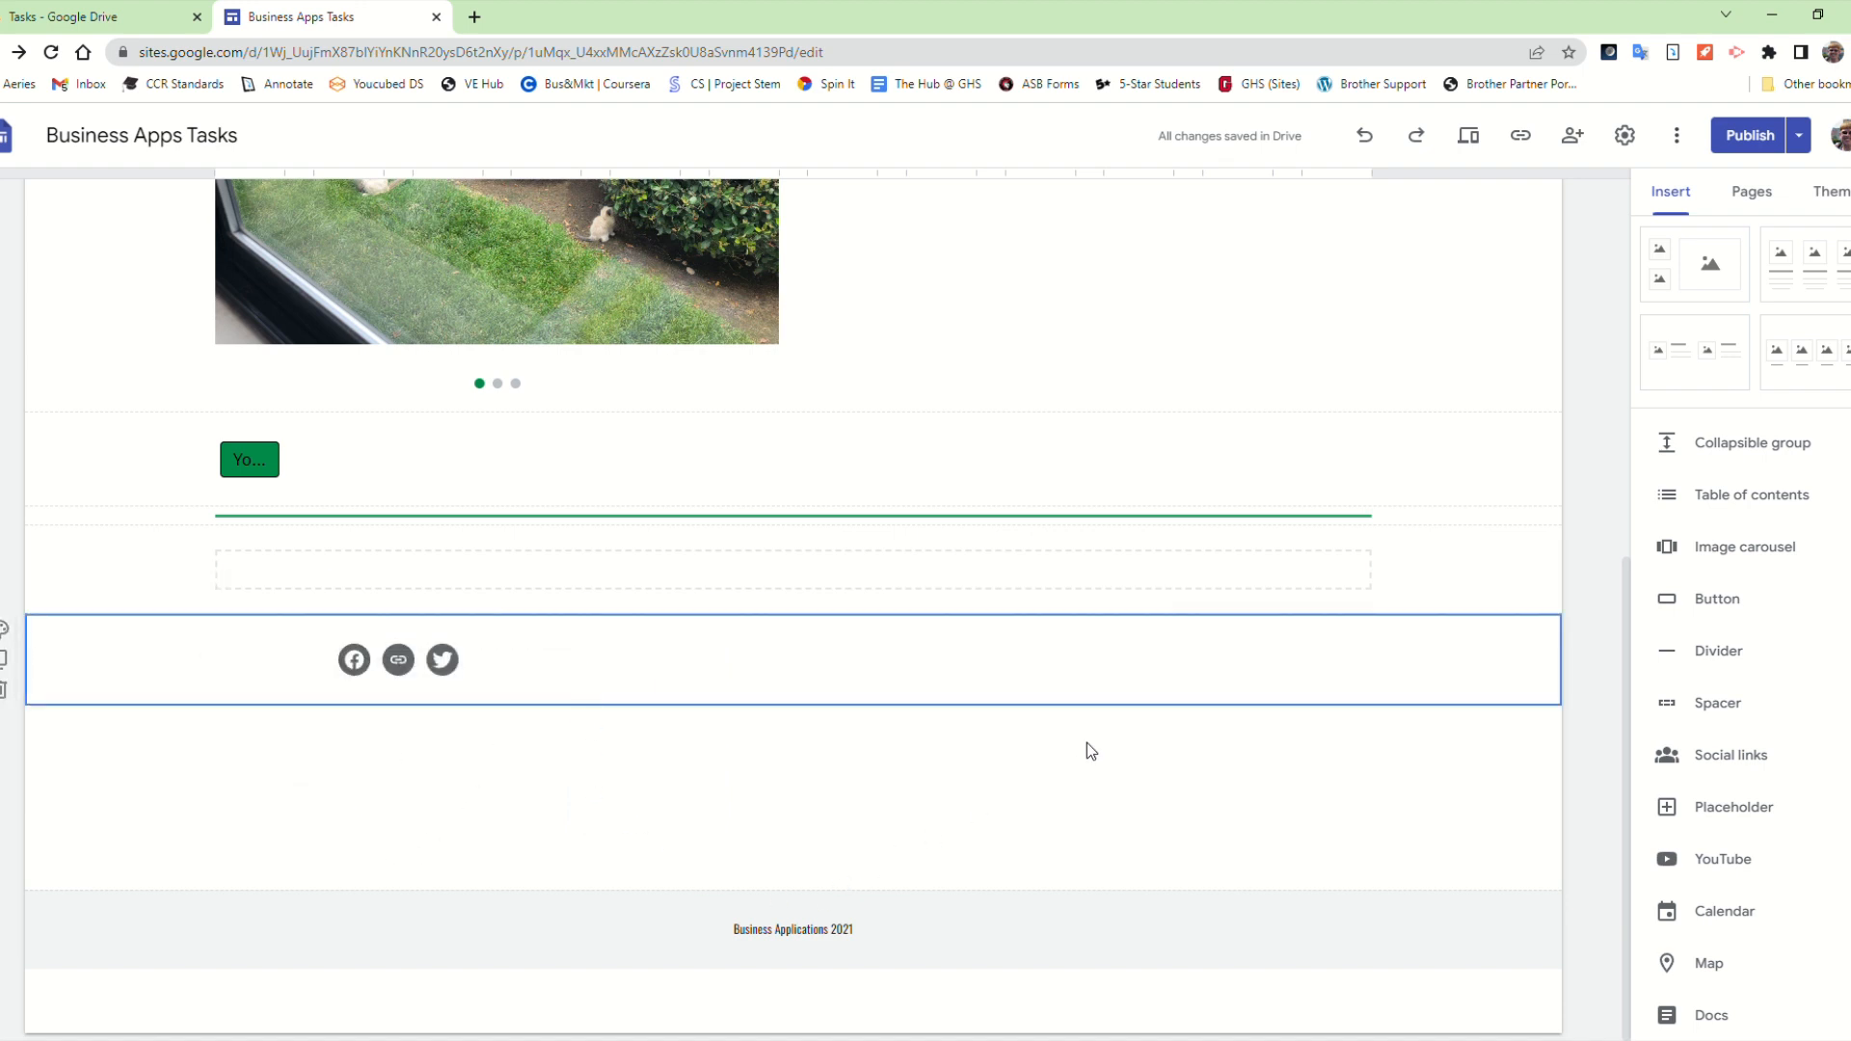
Step: Insert an empty placeholder below the social links
left_click(1776, 809)
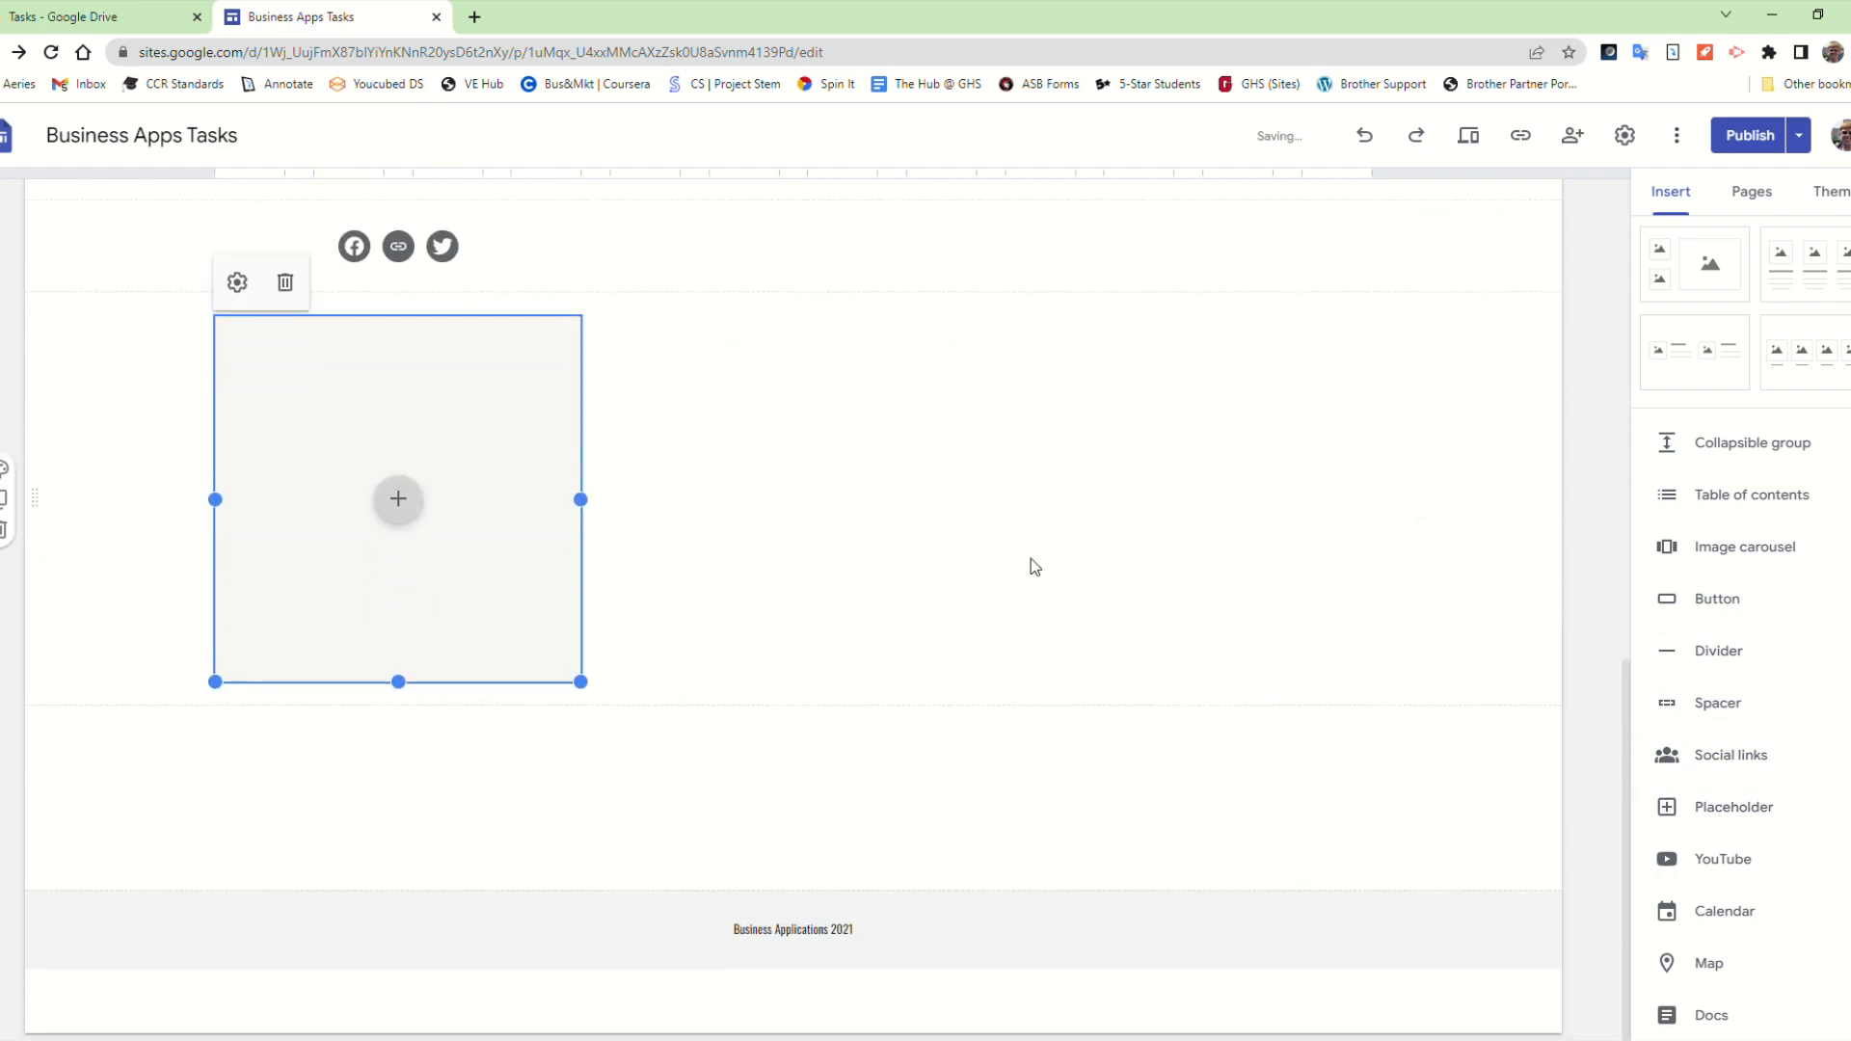
scroll(1681, 444, "up", 3)
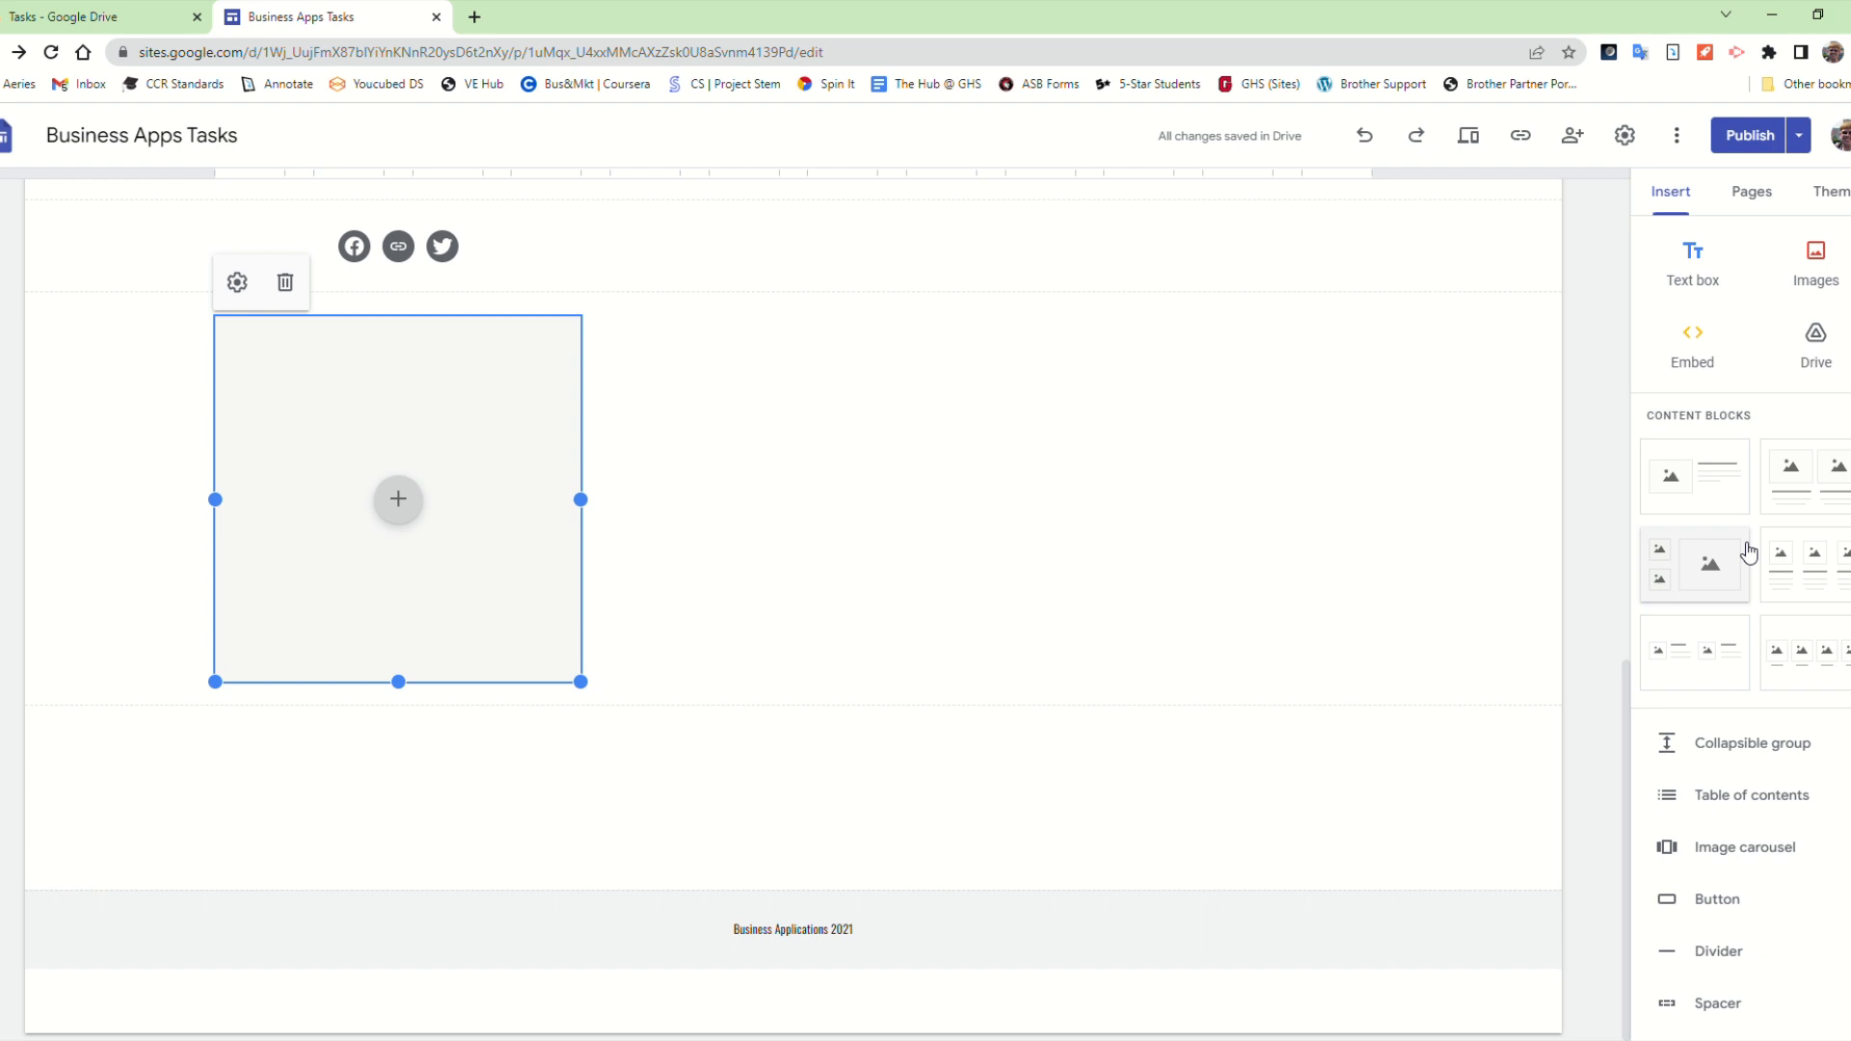
scroll(1749, 555, "down", 5)
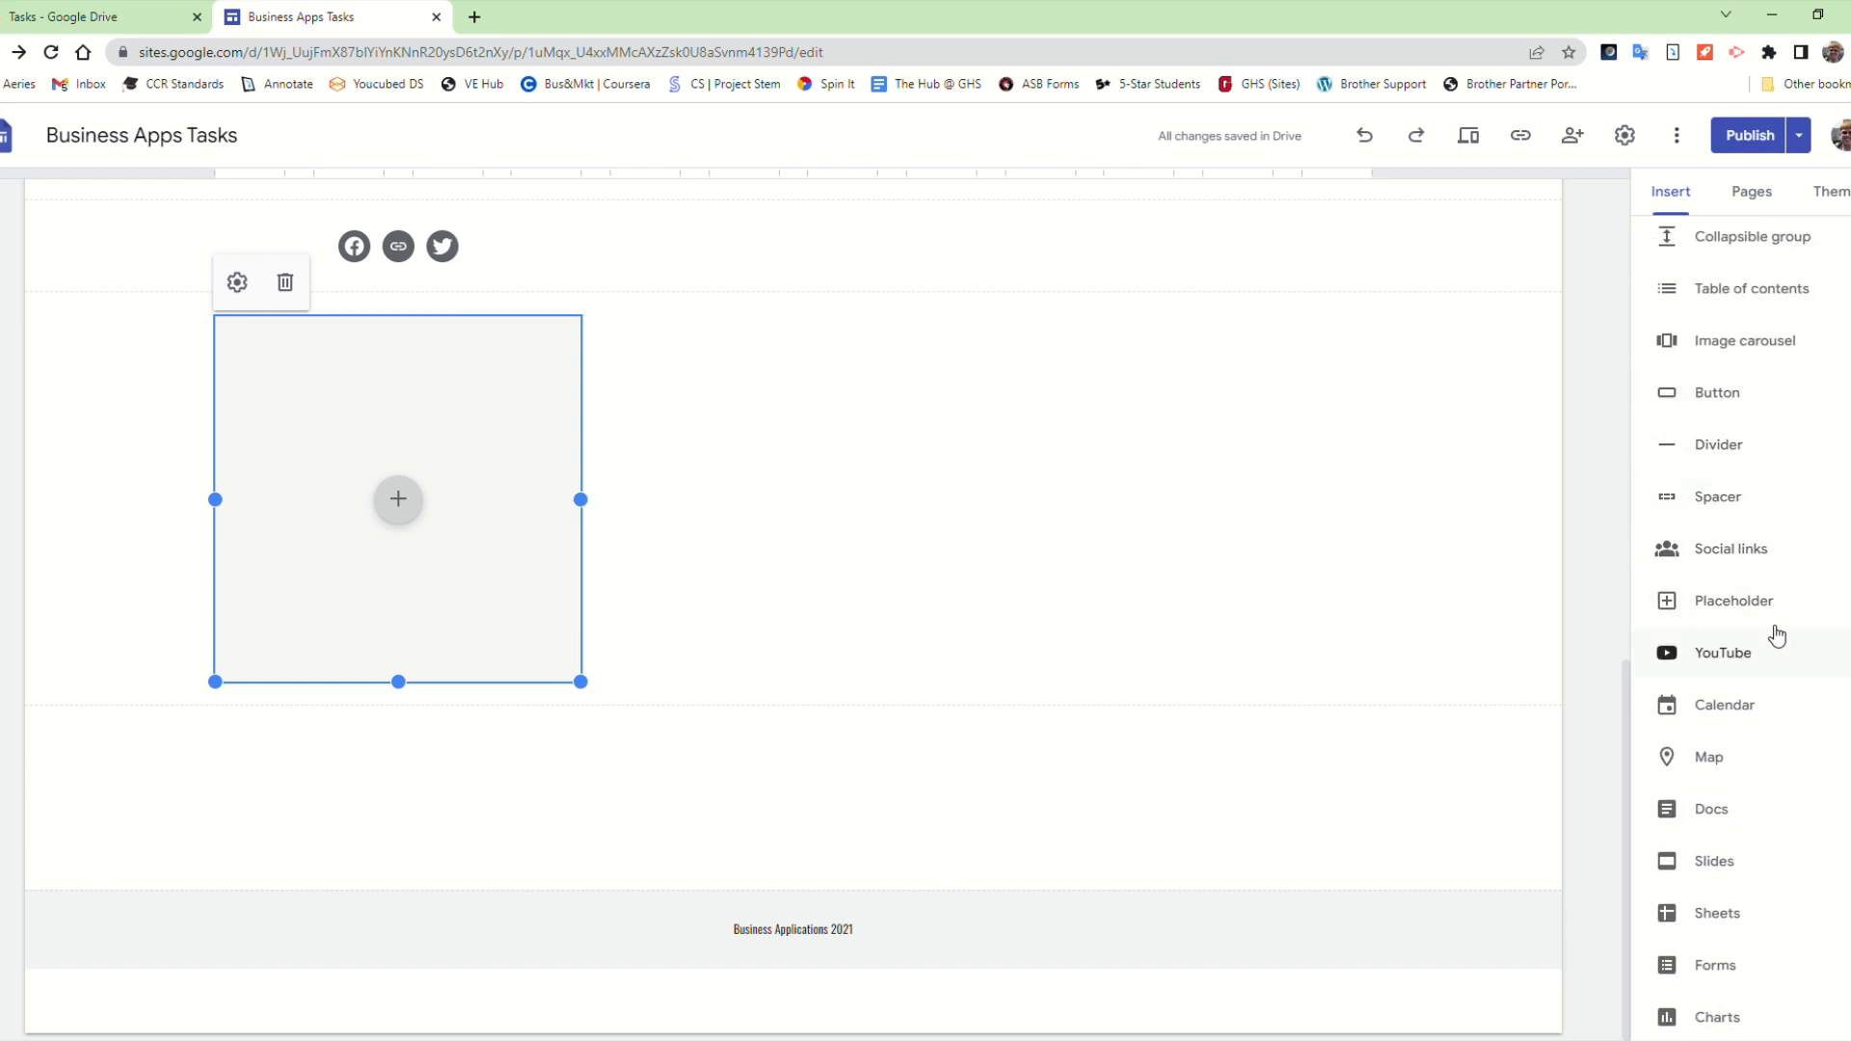